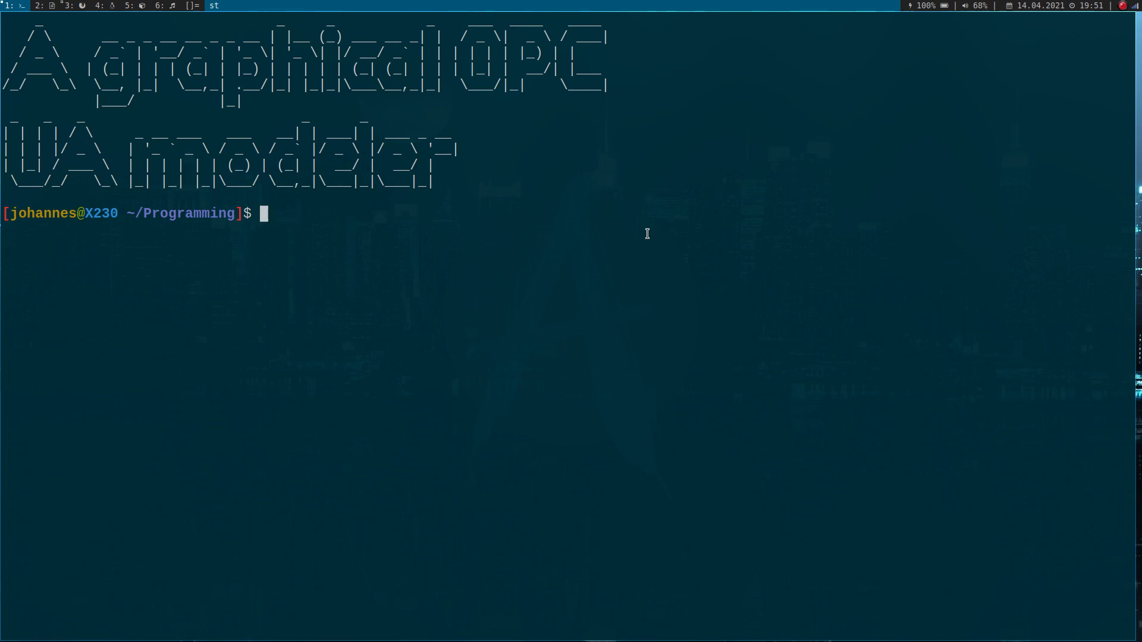
type("pip install ")
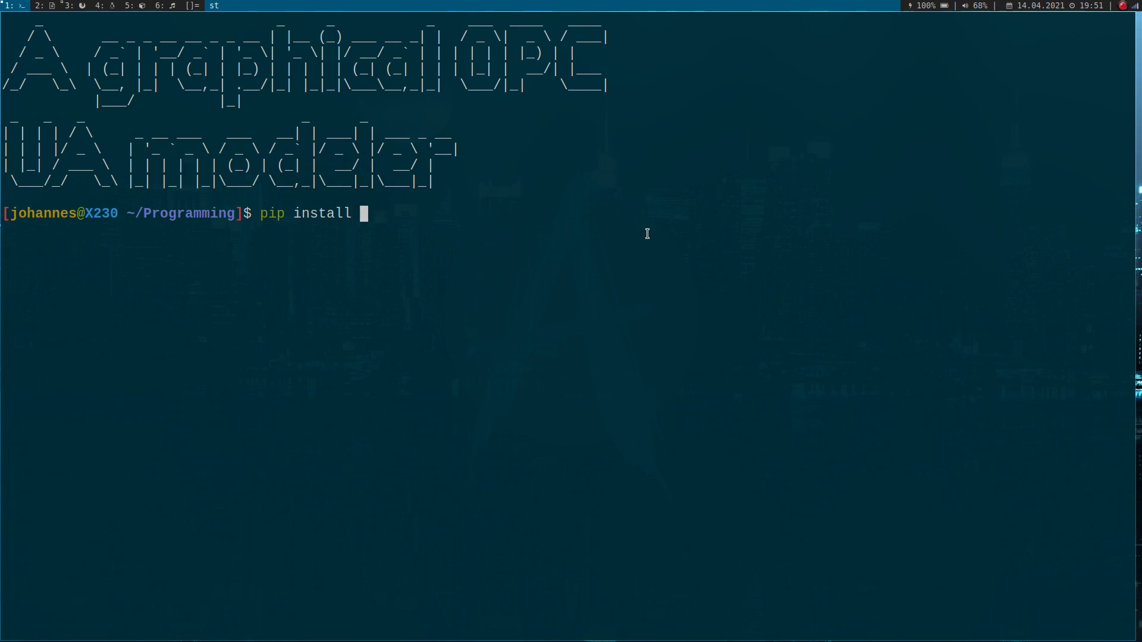
type("opcua-modeler")
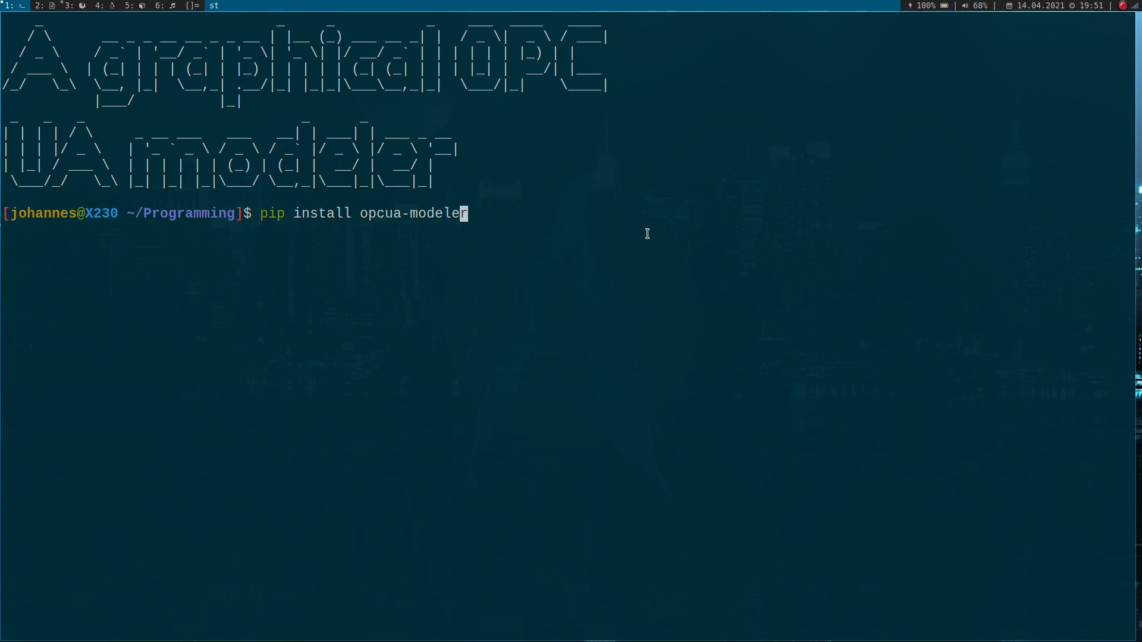
key("ctrl+u")
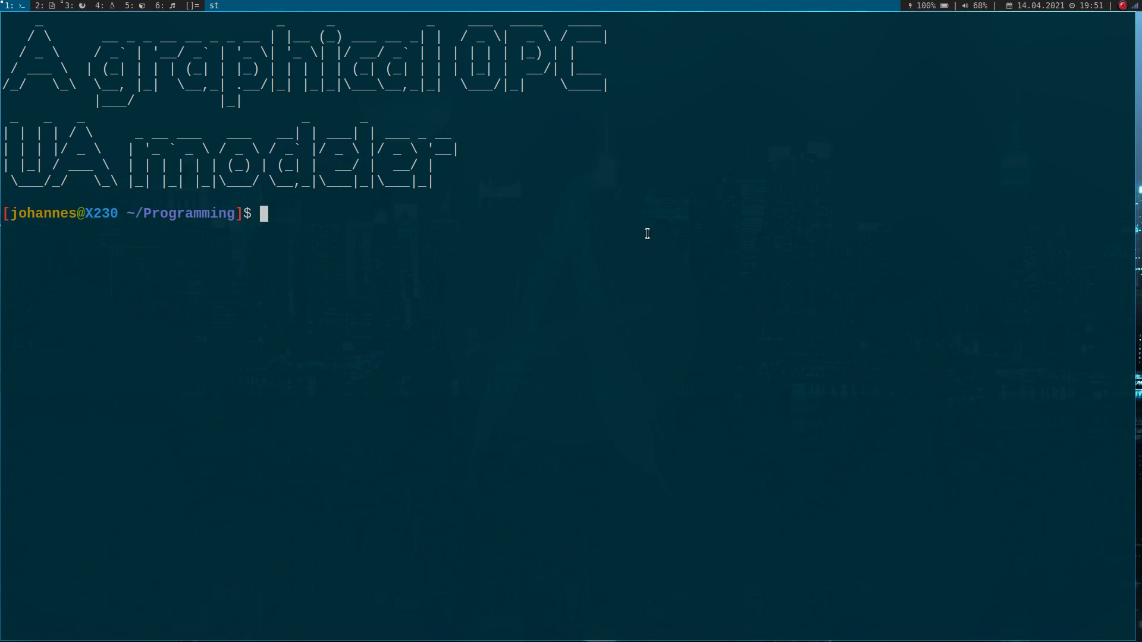
type("pcua")
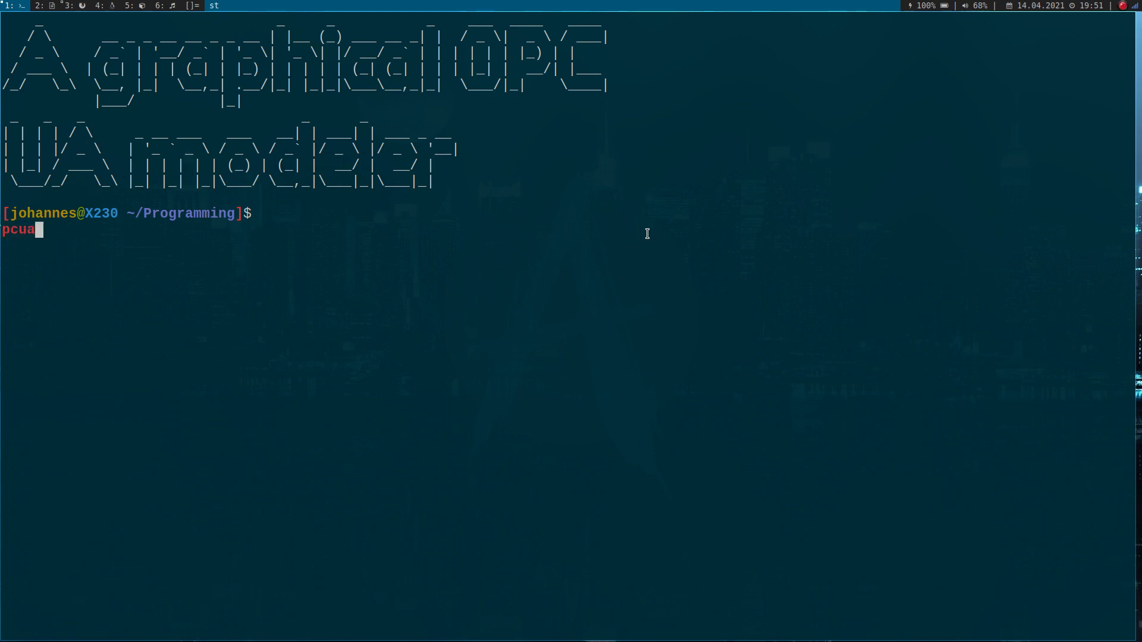
key("BackSpace")
key("BackSpace")
key("BackSpace")
key("BackSpace")
key("Return")
- Launch the graphical modeler from the terminal with the command opcua-modeler
type("opc")
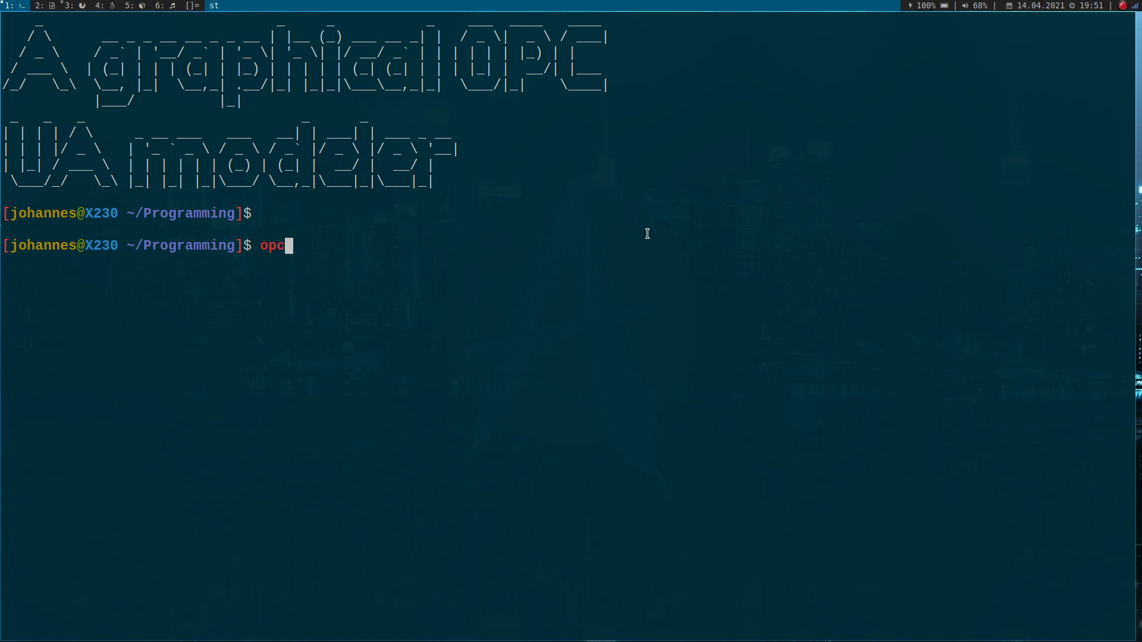
type("ua-mode")
key("Tab")
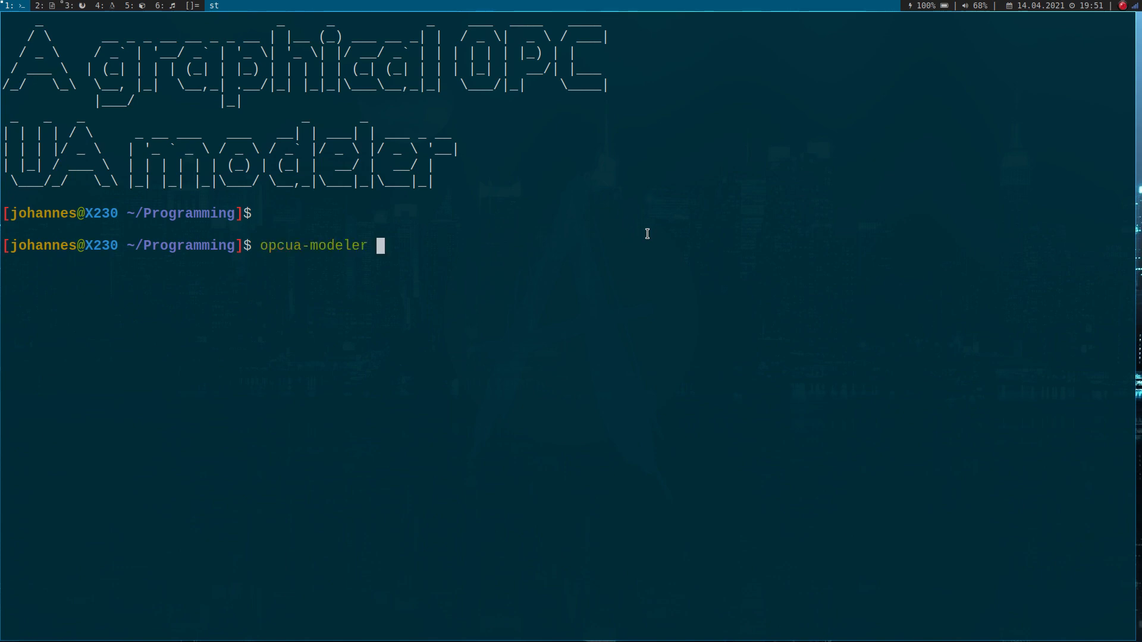
key("Return")
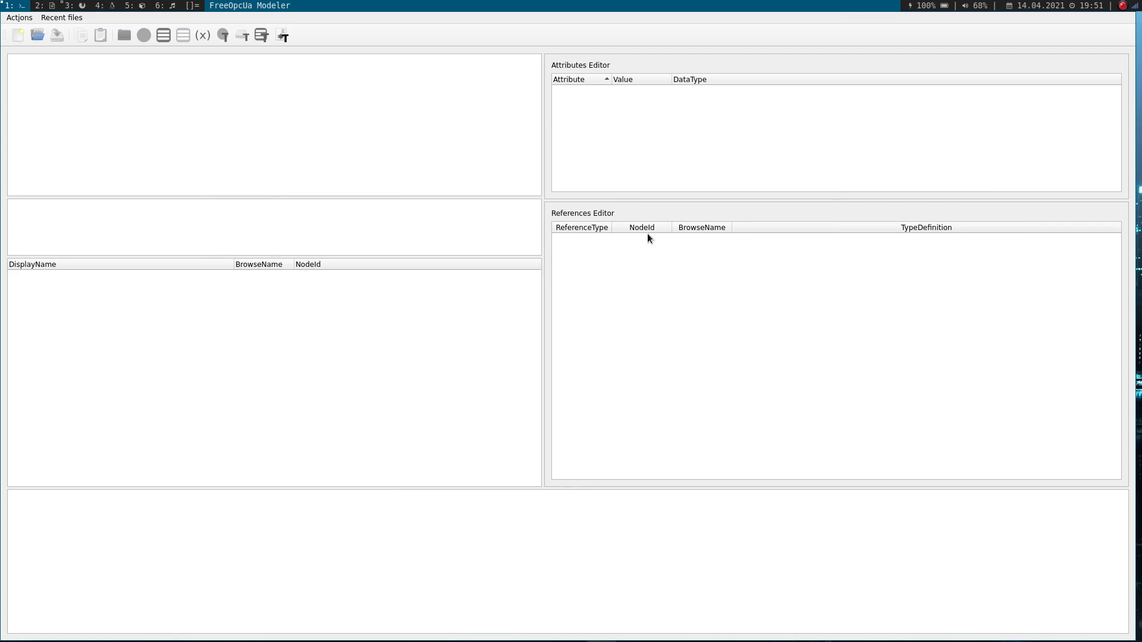
- Open a second terminal beside the modeler, enlarge its text and change to the Programming directory
key("super+Return")
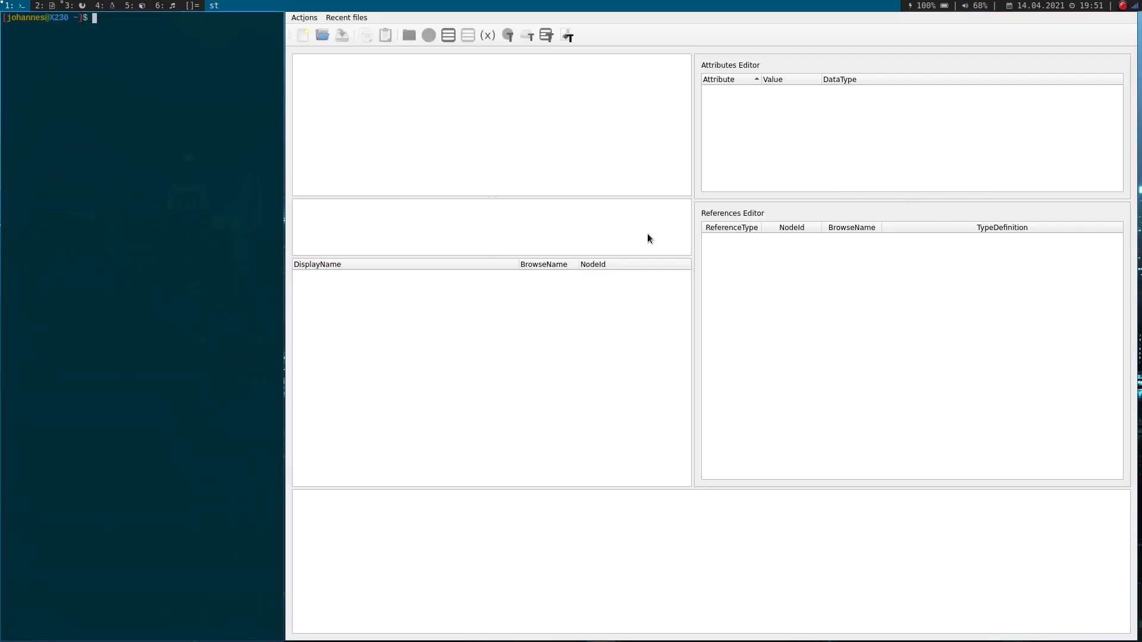
key("ctrl+shift+Page_Up")
key("ctrl+shift+Page_Up")
key("ctrl+shift+Page_Up")
key("ctrl+shift+Page_Up")
key("ctrl+shift+Page_Up")
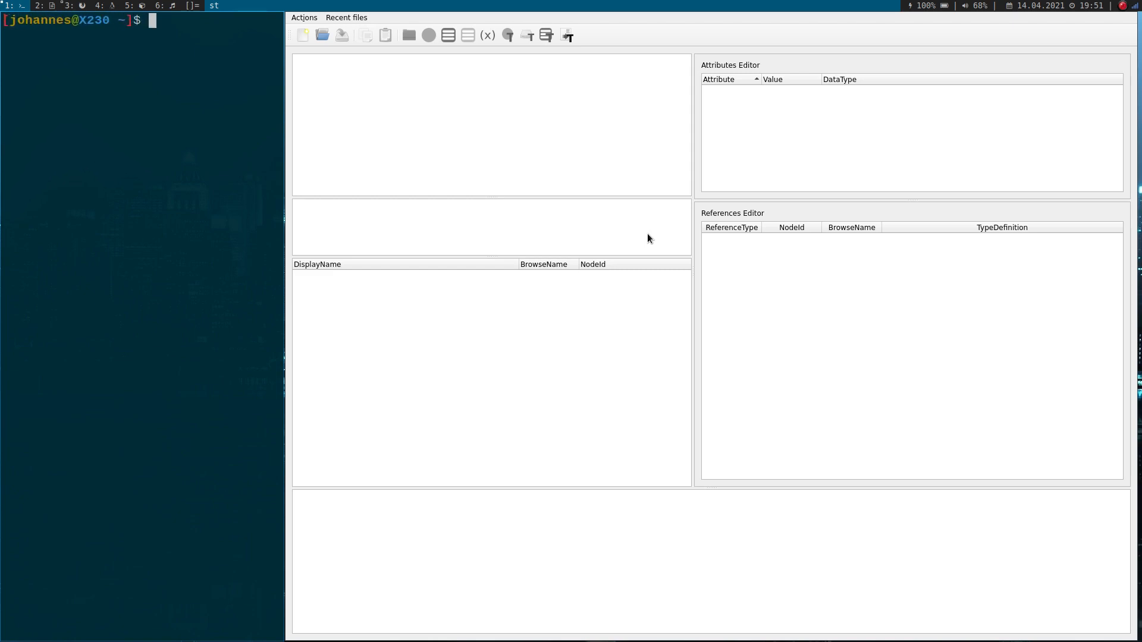
type("cd Programming")
key("Return")
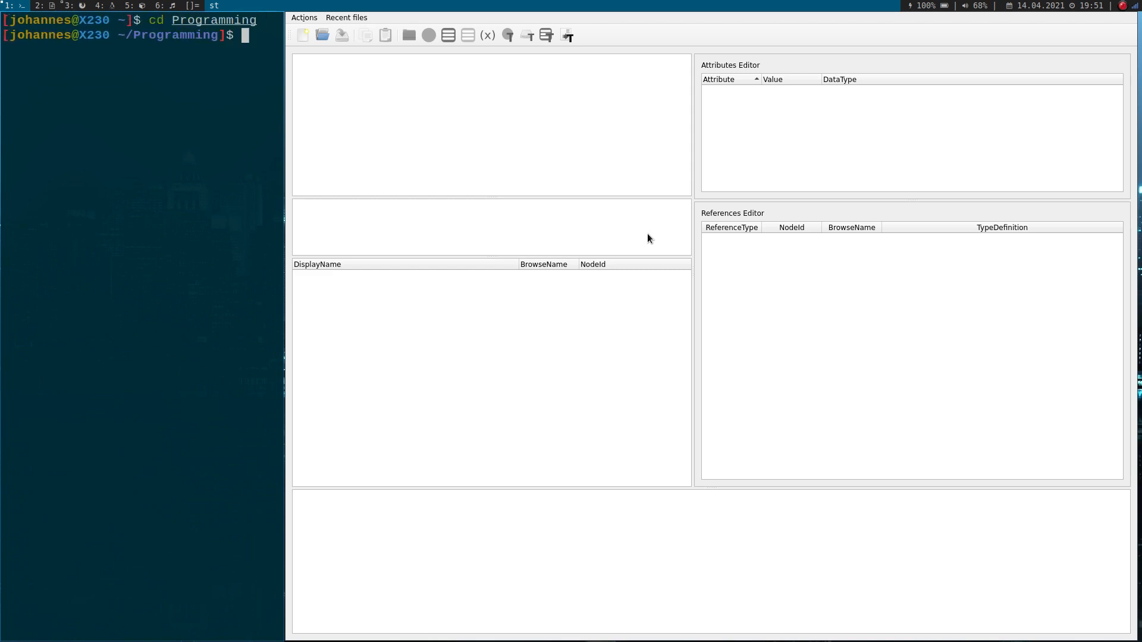
- Display the contents of the Server Structure text file in the terminal with cat and enlarge the text
type("cat Ser")
key("Tab")
key("Return")
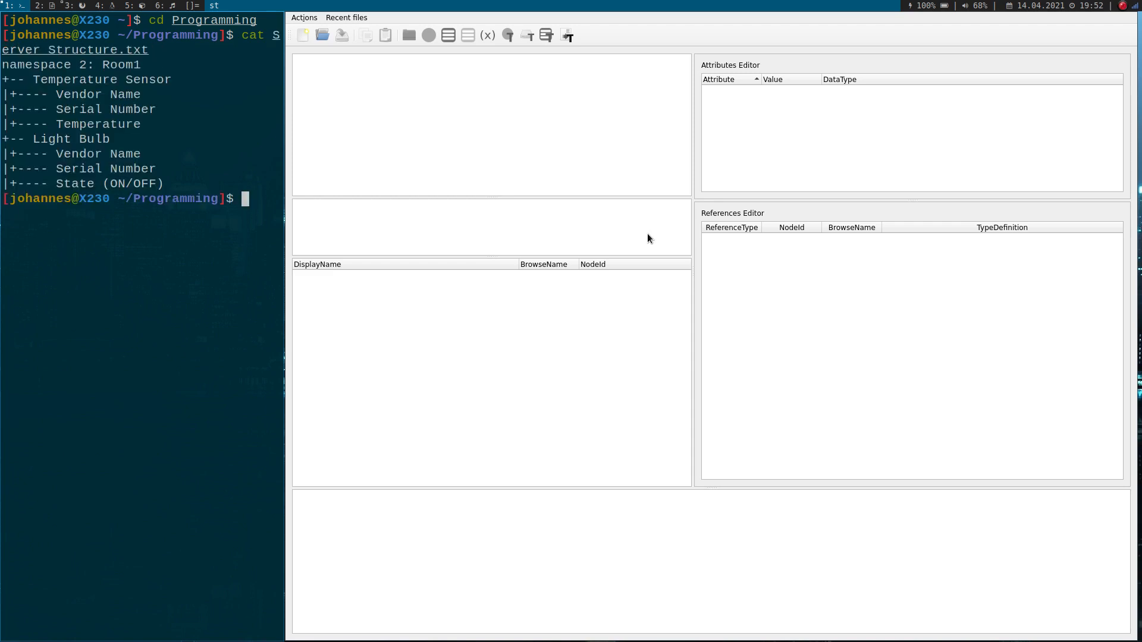
key("ctrl+shift+Page_Up")
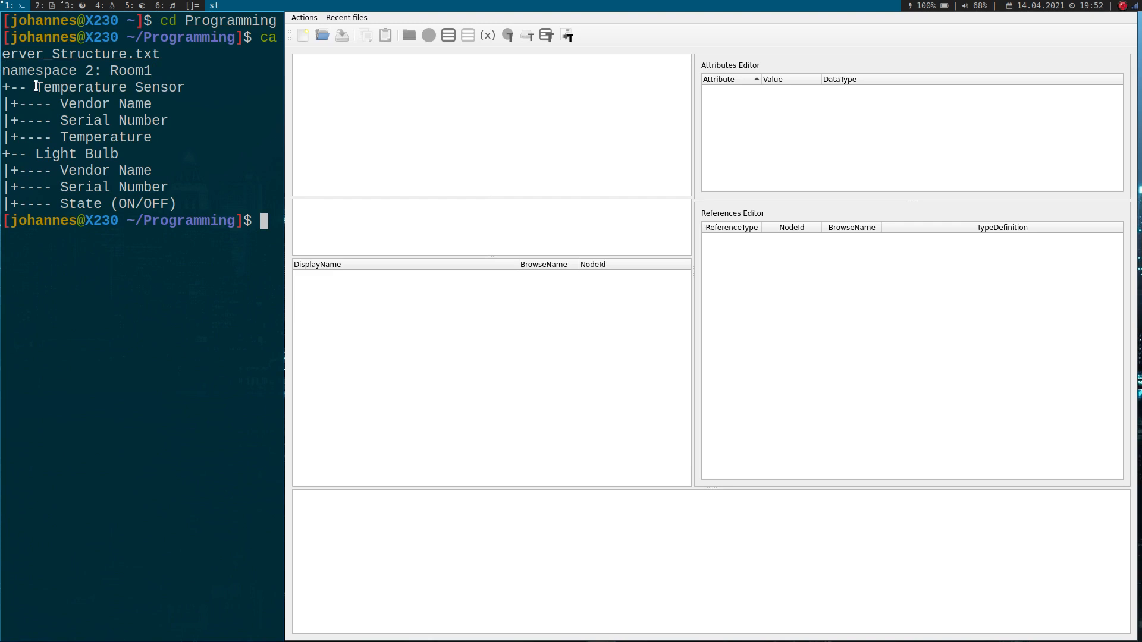
- Examine the Temperature Sensor and Light Bulb entries and their child entries in the displayed server structure
left_click_drag(36, 90, 189, 89)
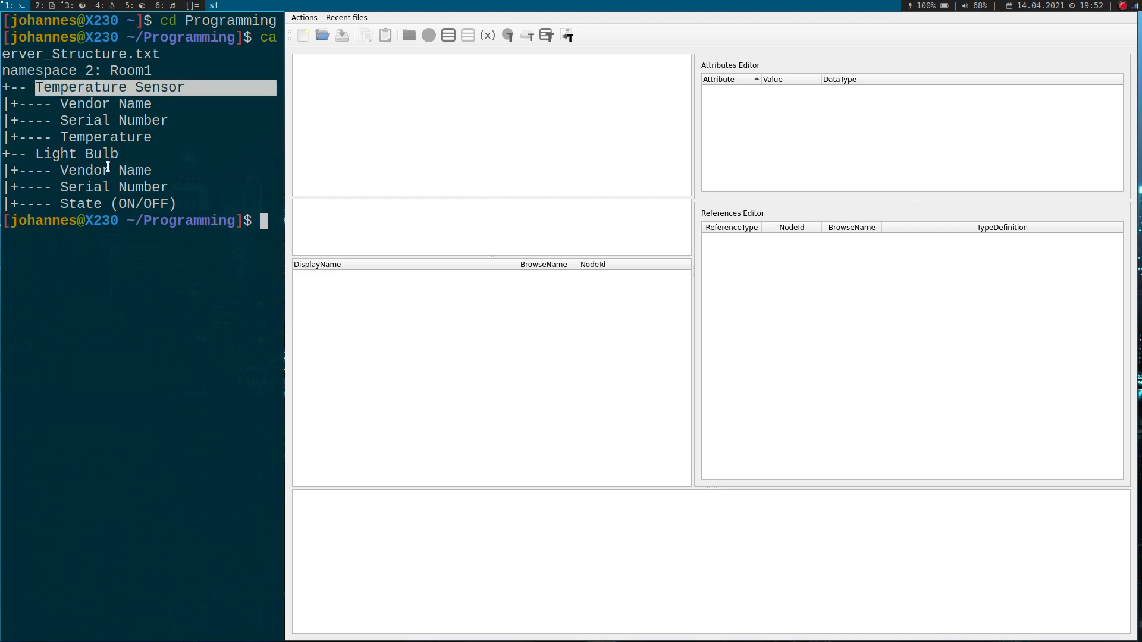
left_click_drag(36, 153, 109, 153)
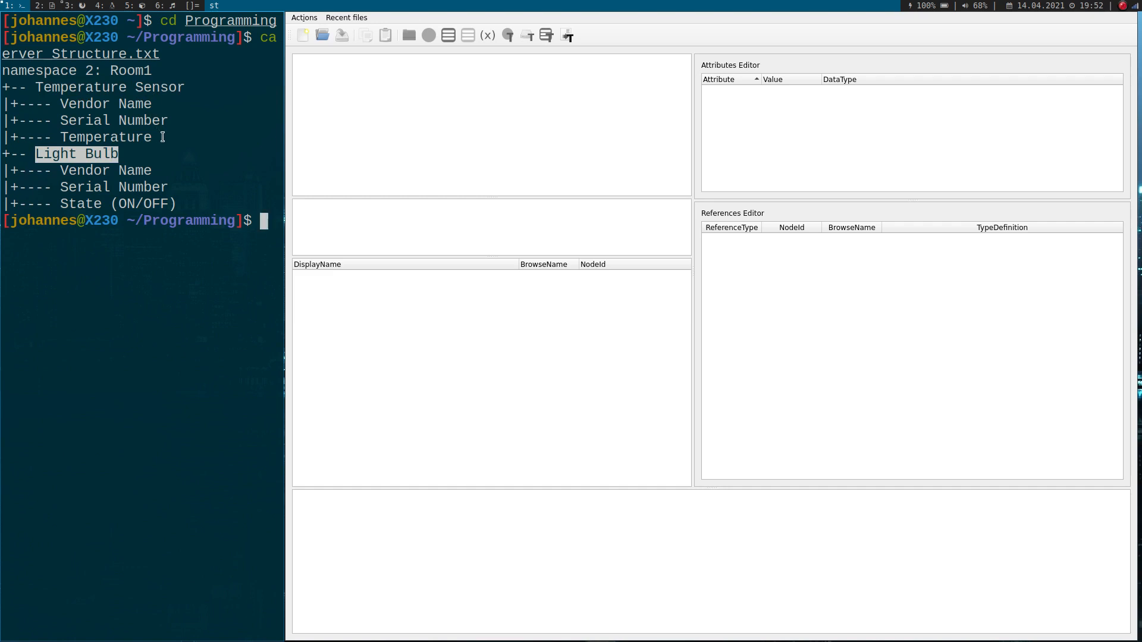
left_click_drag(161, 137, 60, 106)
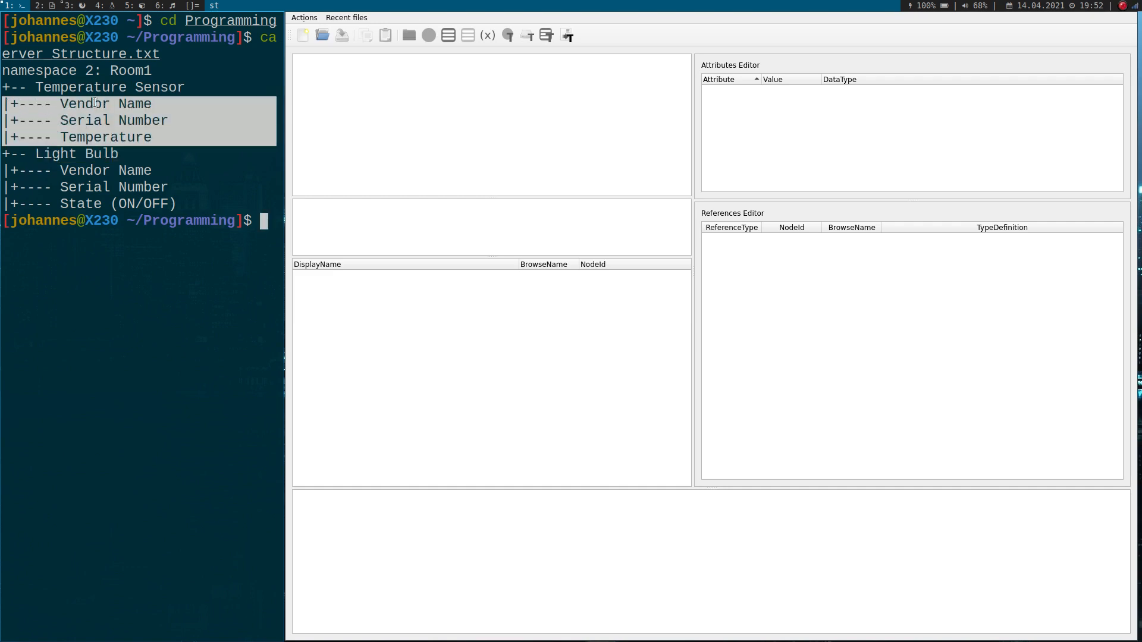
left_click_drag(175, 201, 7, 171)
left_click(71, 172)
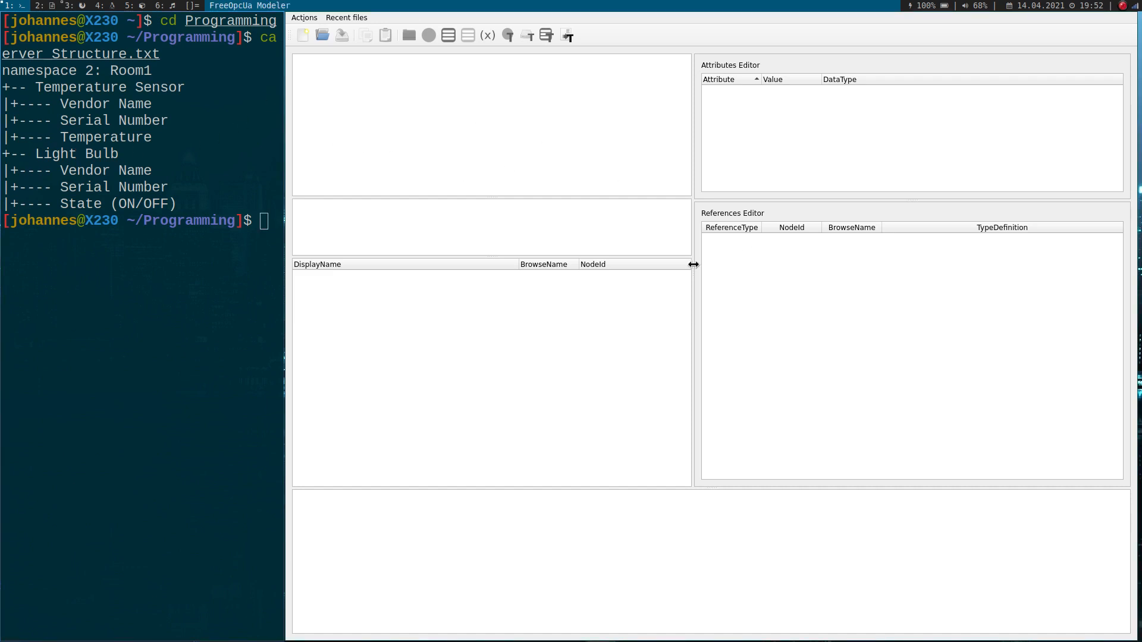
- Create a new model in FreeOpcUa Modeler and inspect its default namespace, the Root folder and the Server object under Objects
left_click(302, 36)
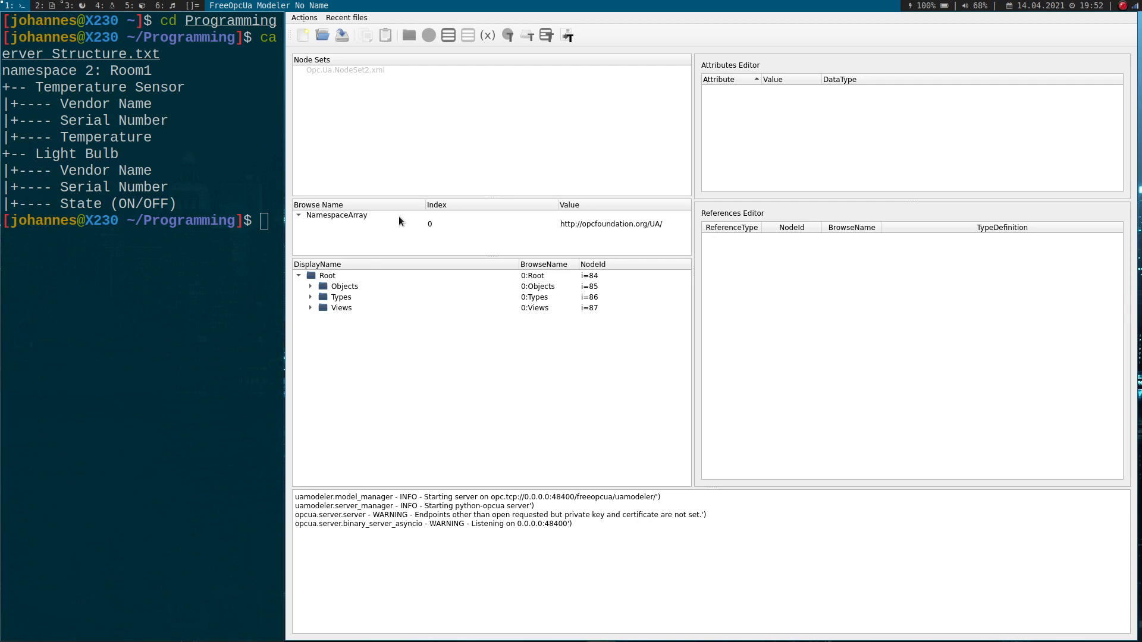
left_click(437, 225)
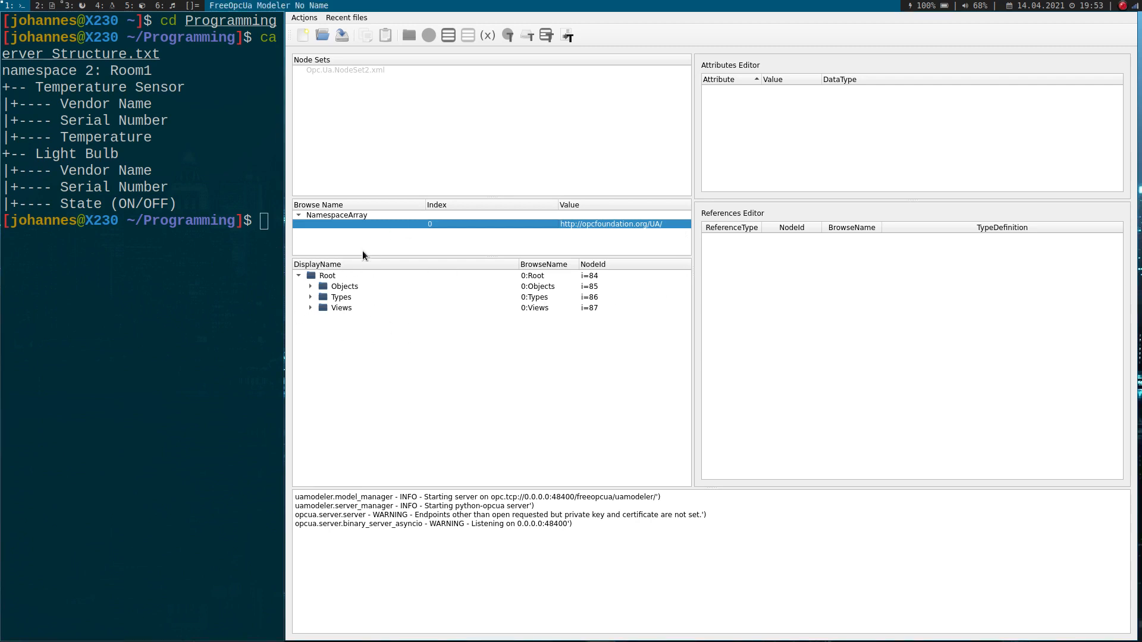
left_click(313, 276)
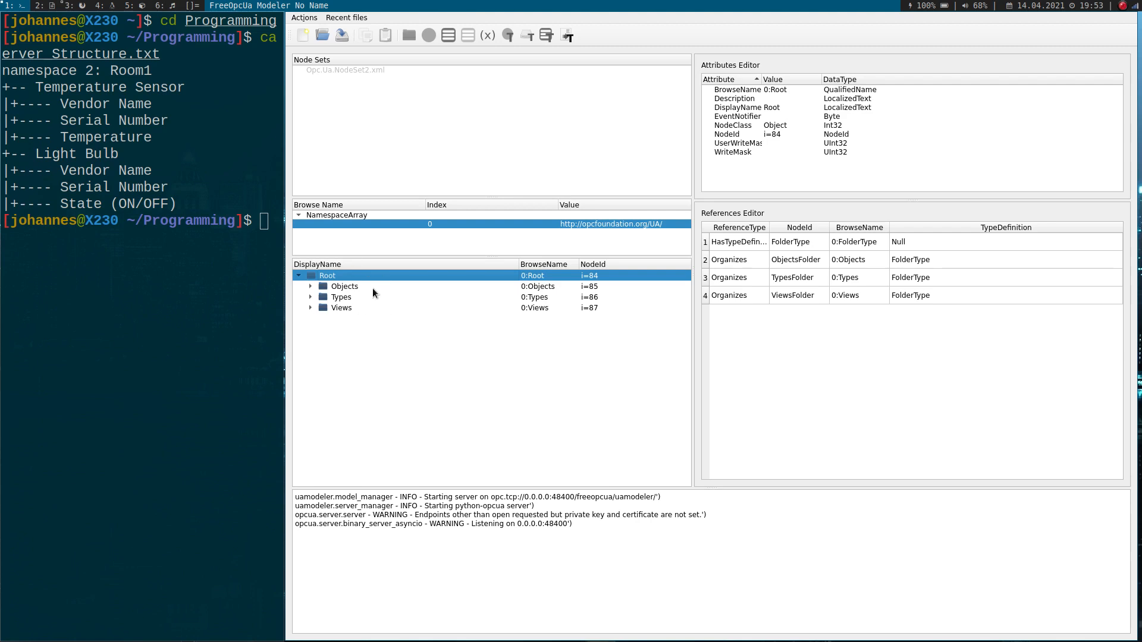
left_click(311, 287)
left_click(328, 296)
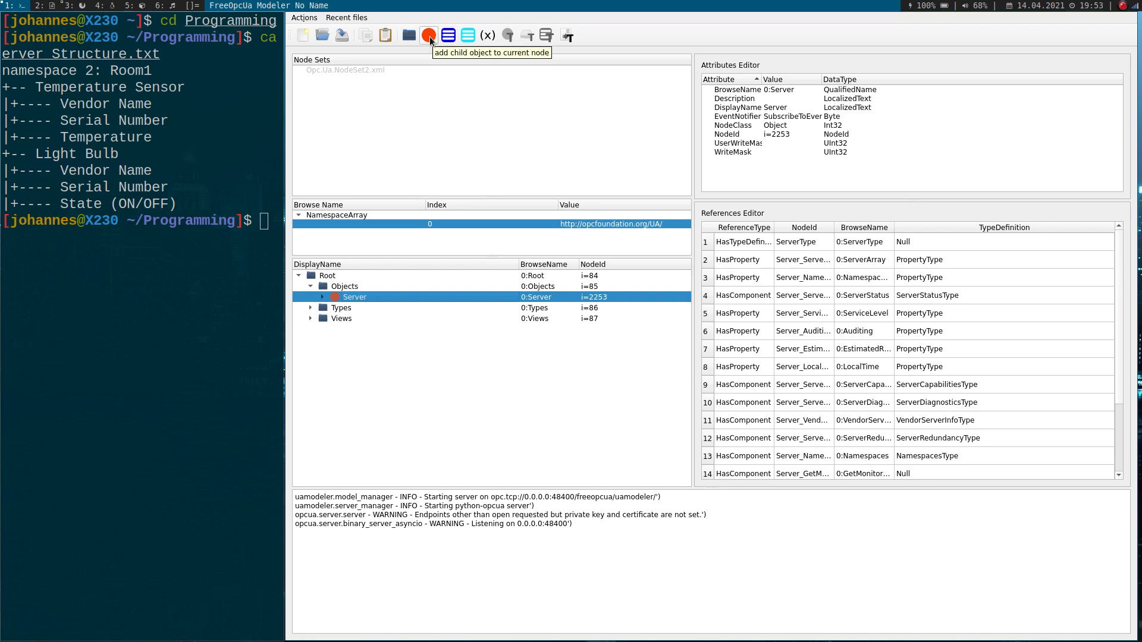
left_click(354, 286)
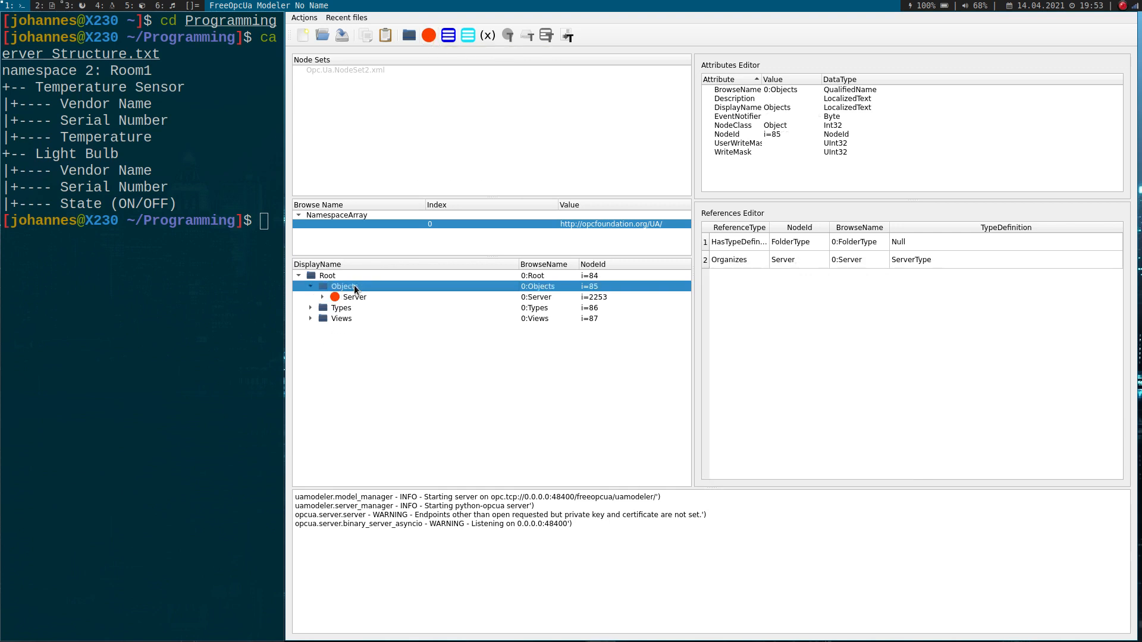
right_click(324, 288)
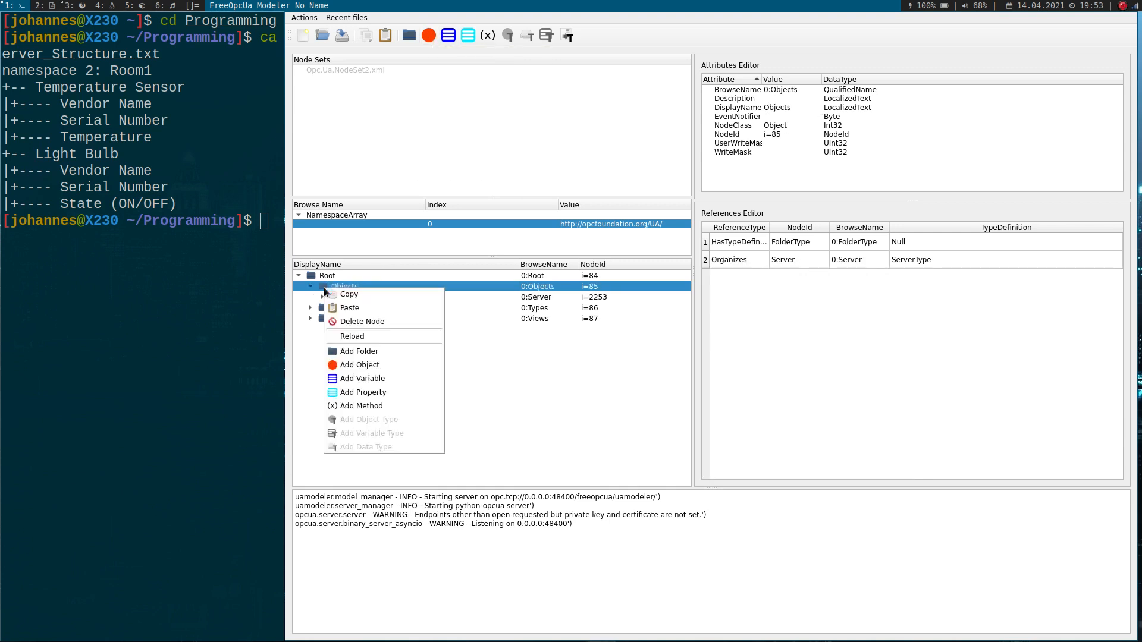
left_click(365, 368)
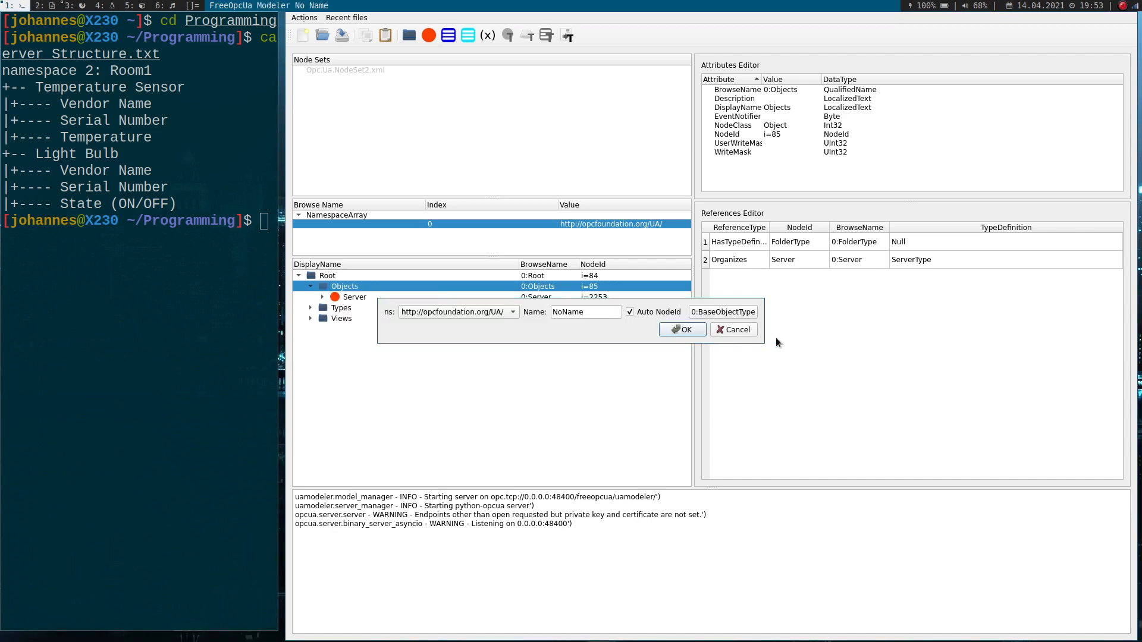
left_click(735, 331)
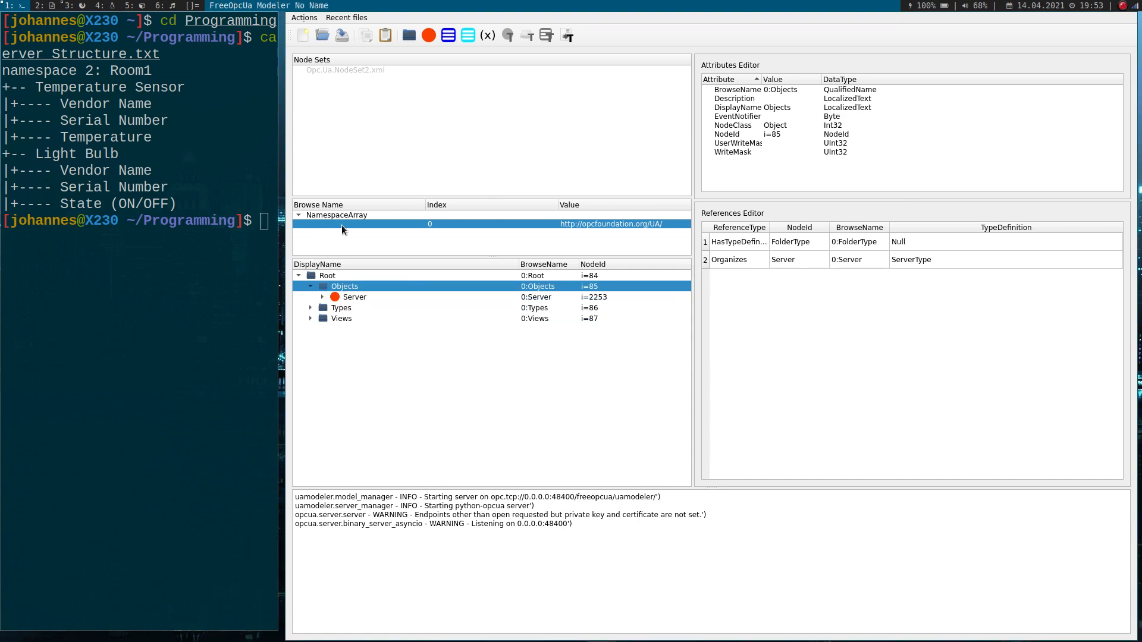
- Add a namespace named Room1 to the NamespaceArray
right_click(341, 225)
left_click(373, 238)
type("Room1")
key("Return")
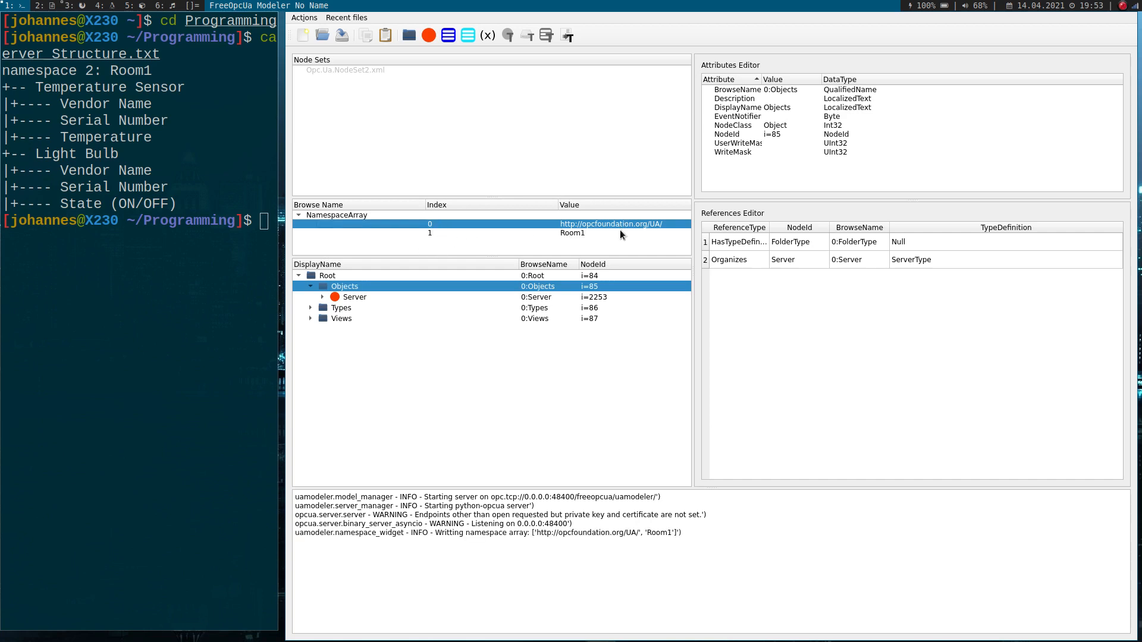
- Start a new object under the Objects folder in the Room1 namespace and name it Temperature Sensor
right_click(328, 287)
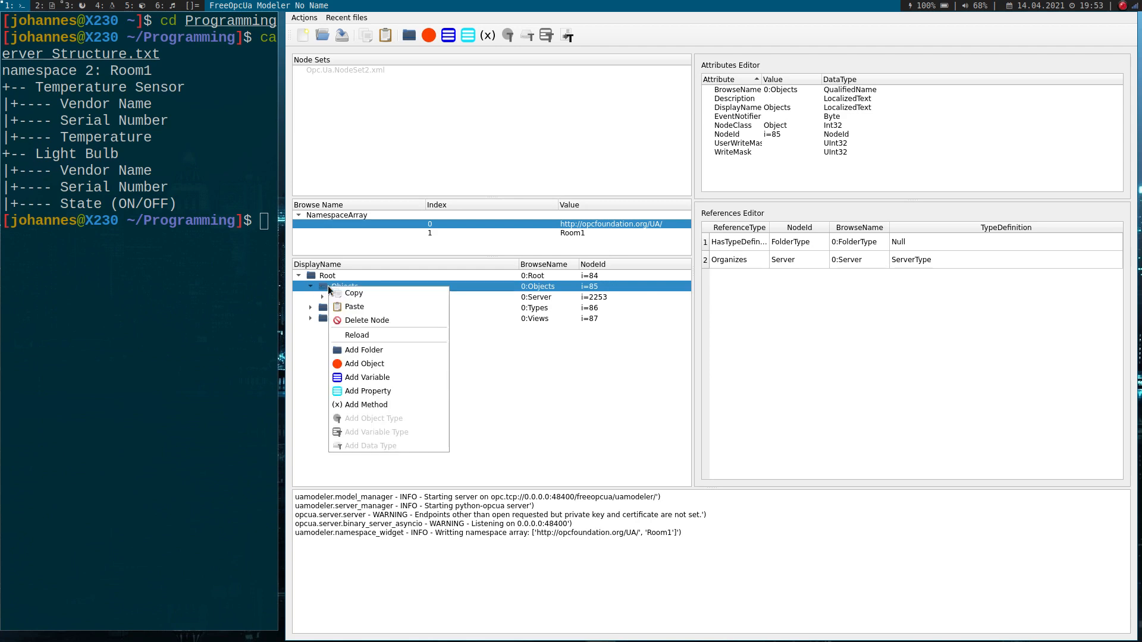
left_click(383, 364)
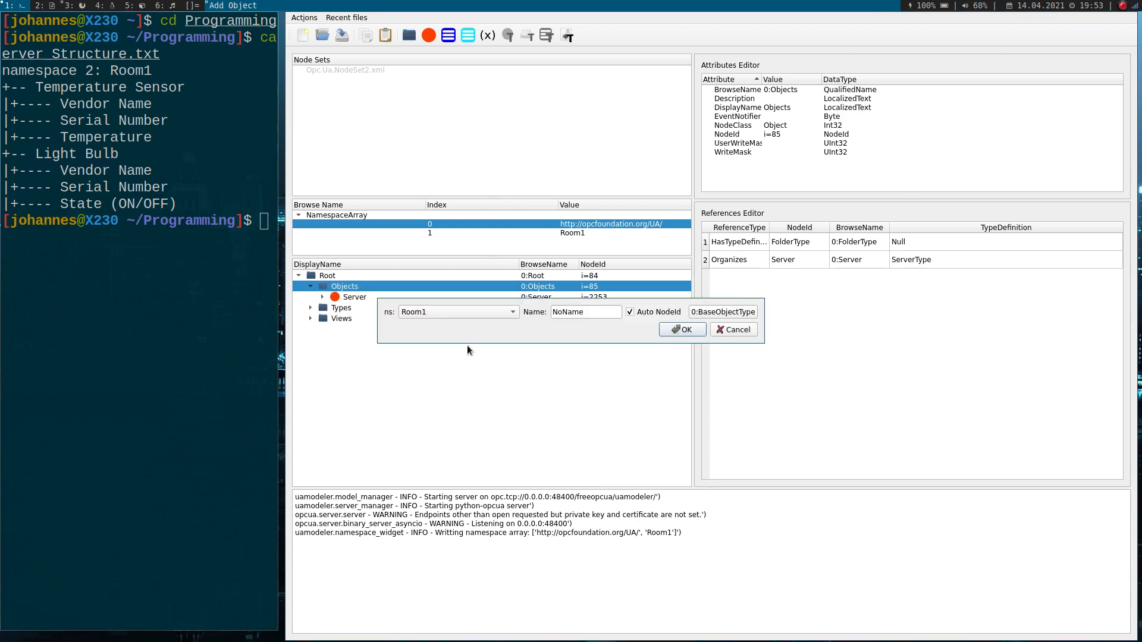
left_click(474, 312)
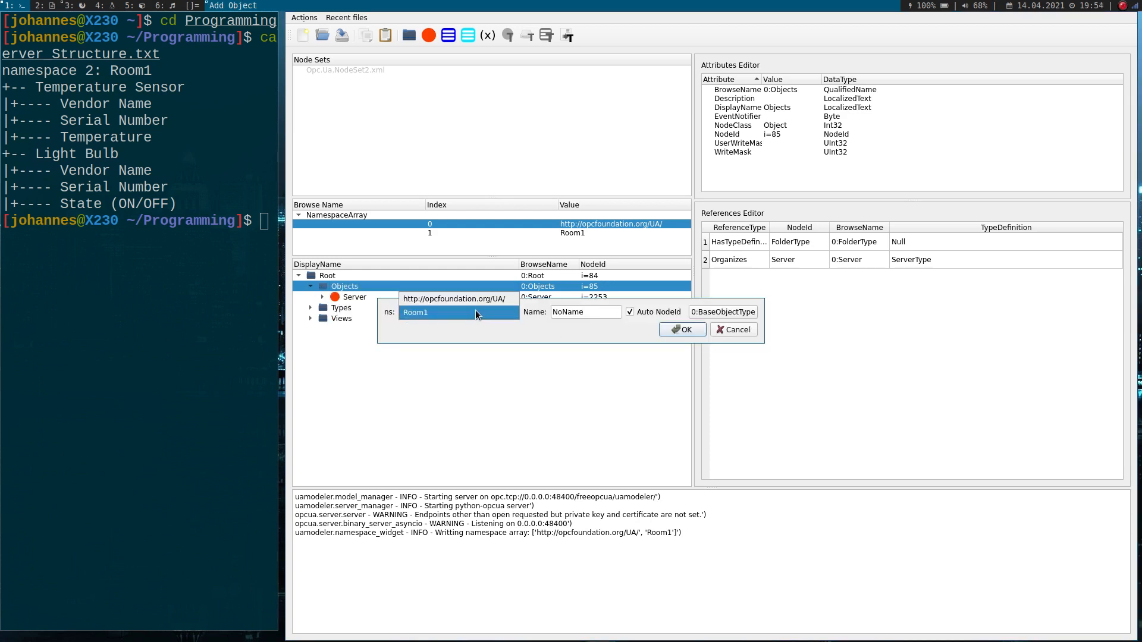
left_click(475, 312)
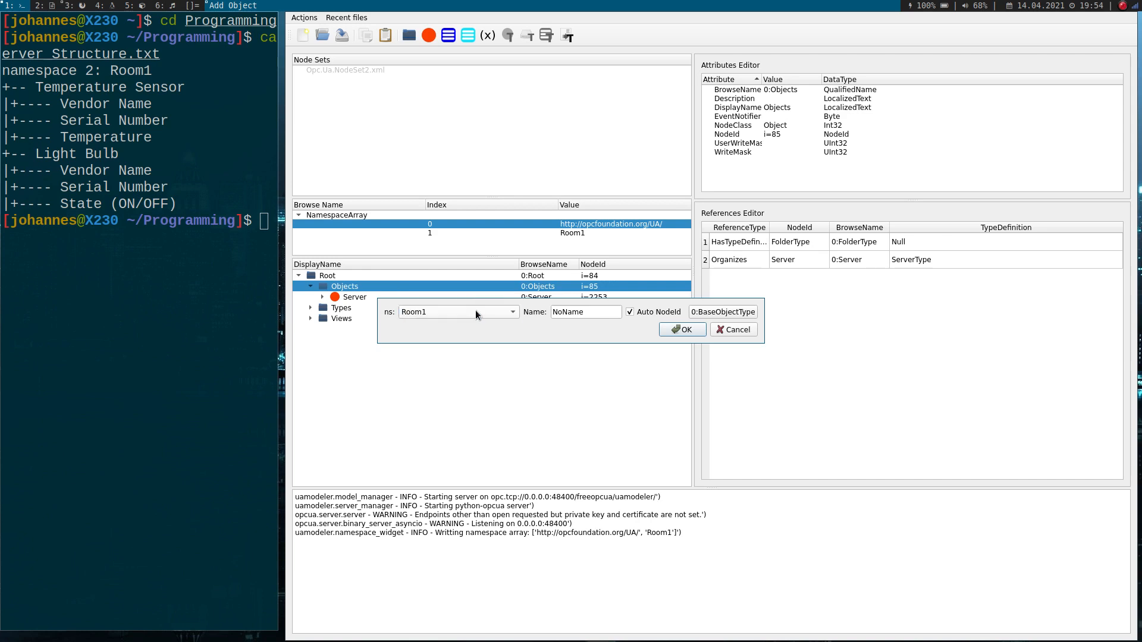
key("Tab")
type("Temperature Sensor")
- Create the Temperature Sensor object with an automatic NodeId and type BaseObjectType, and widen the DisplayName and BrowseName columns to fit its names
left_click(637, 316)
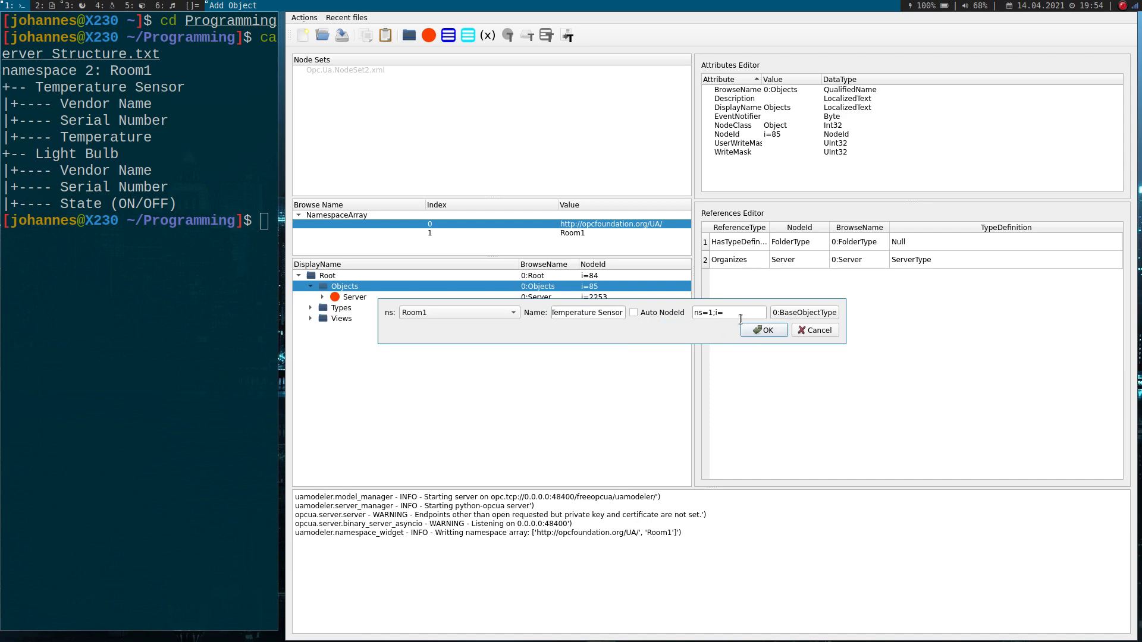
left_click(654, 312)
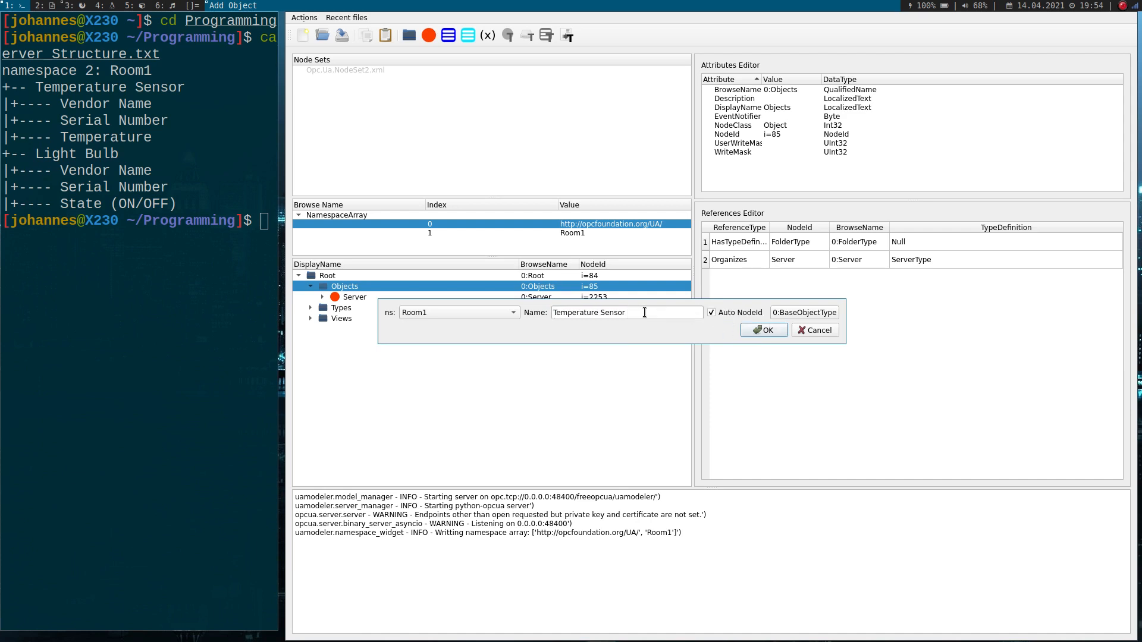
left_click(805, 312)
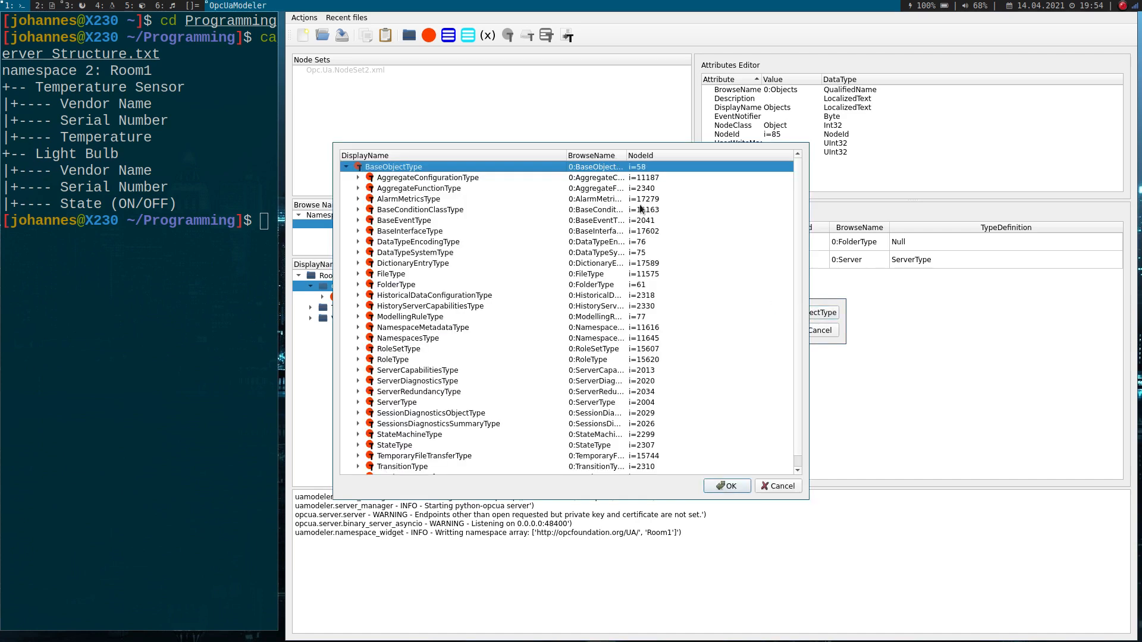
scroll(698, 267, "down", 1)
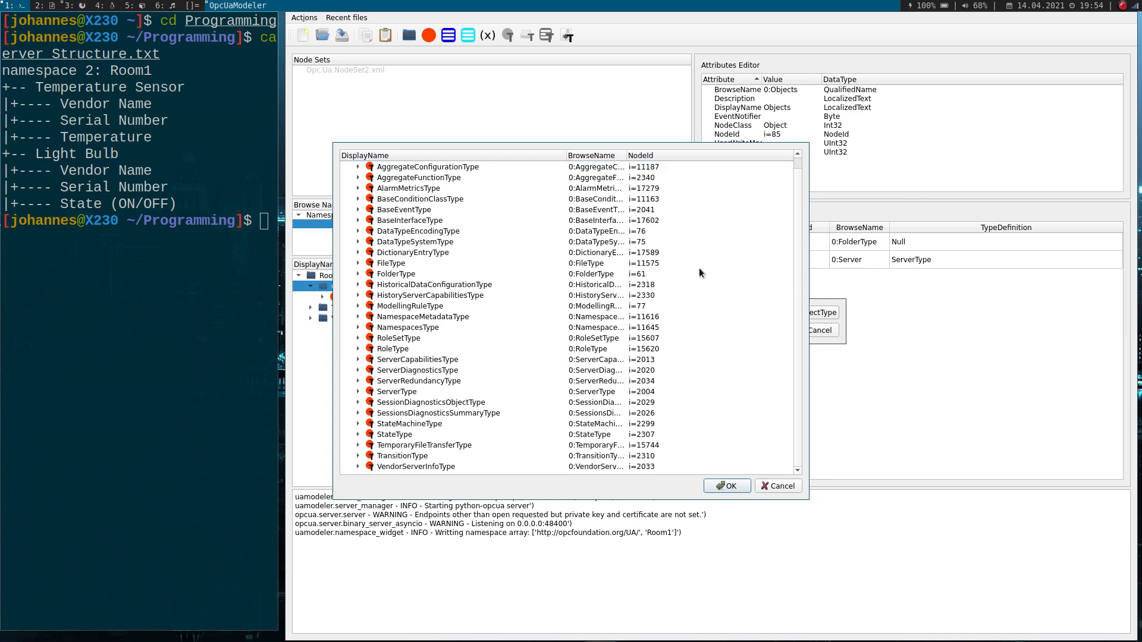
scroll(703, 280, "up", 1)
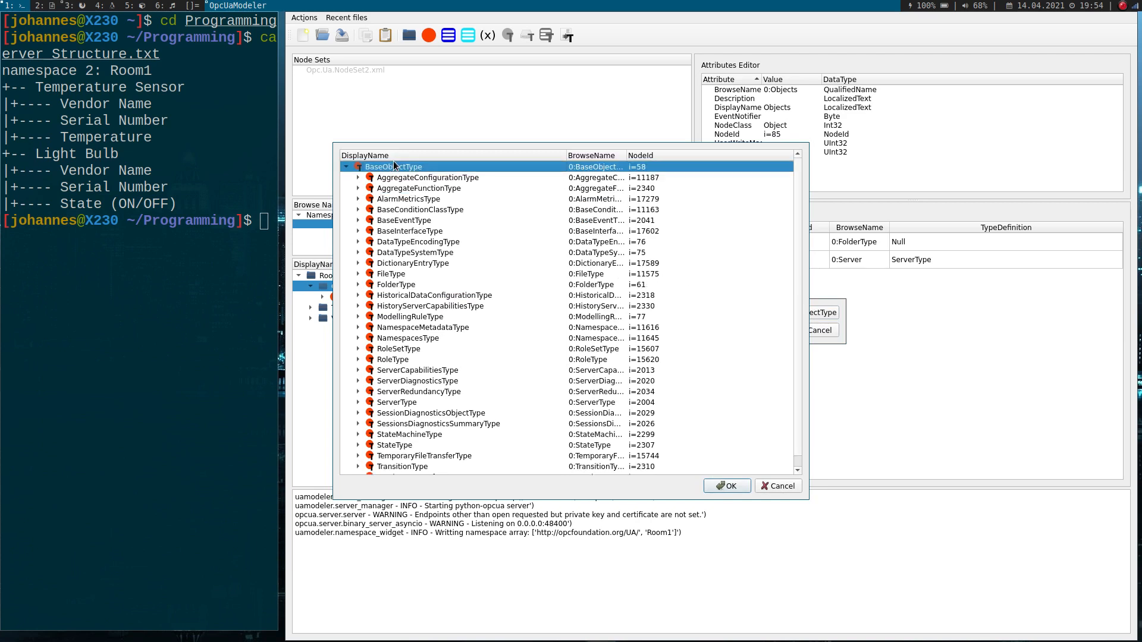
left_click(729, 486)
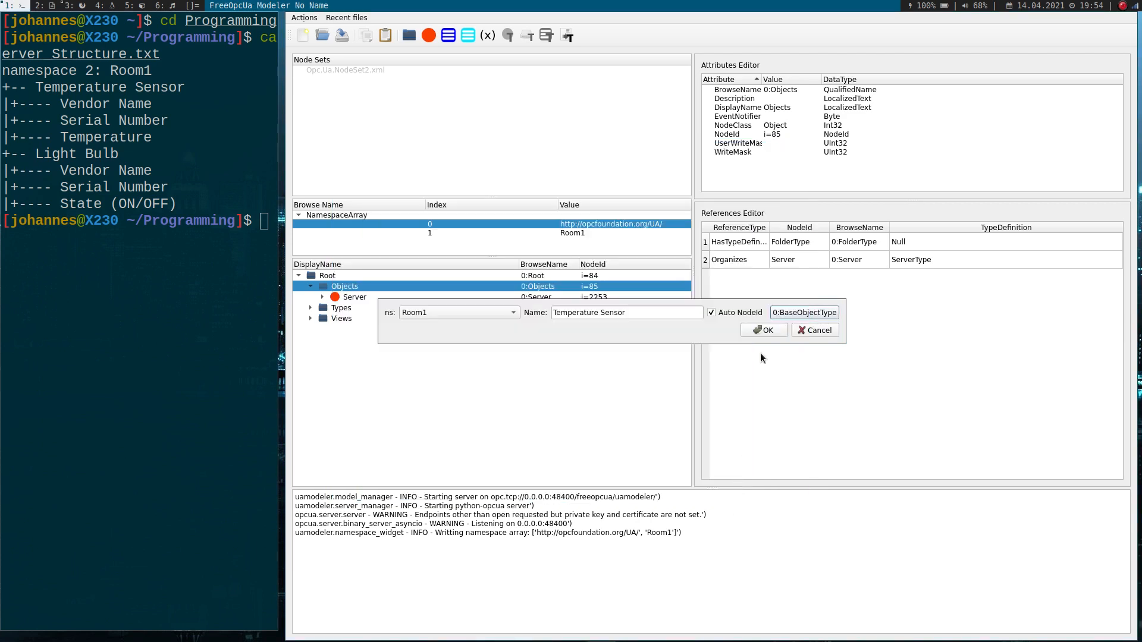
left_click(767, 332)
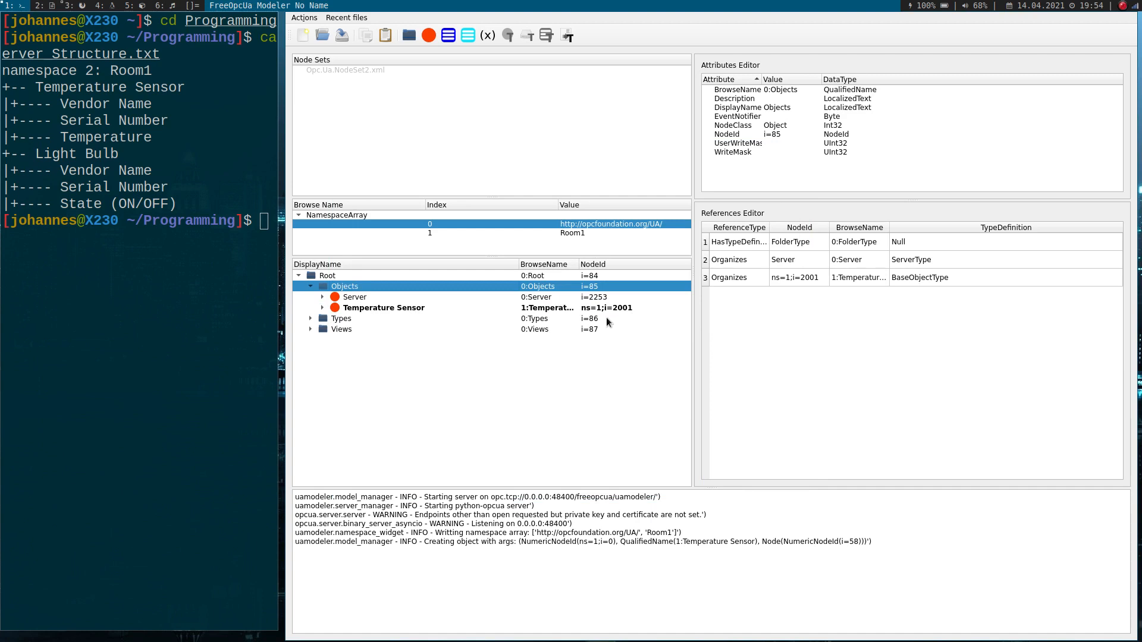
left_click_drag(518, 265, 593, 266)
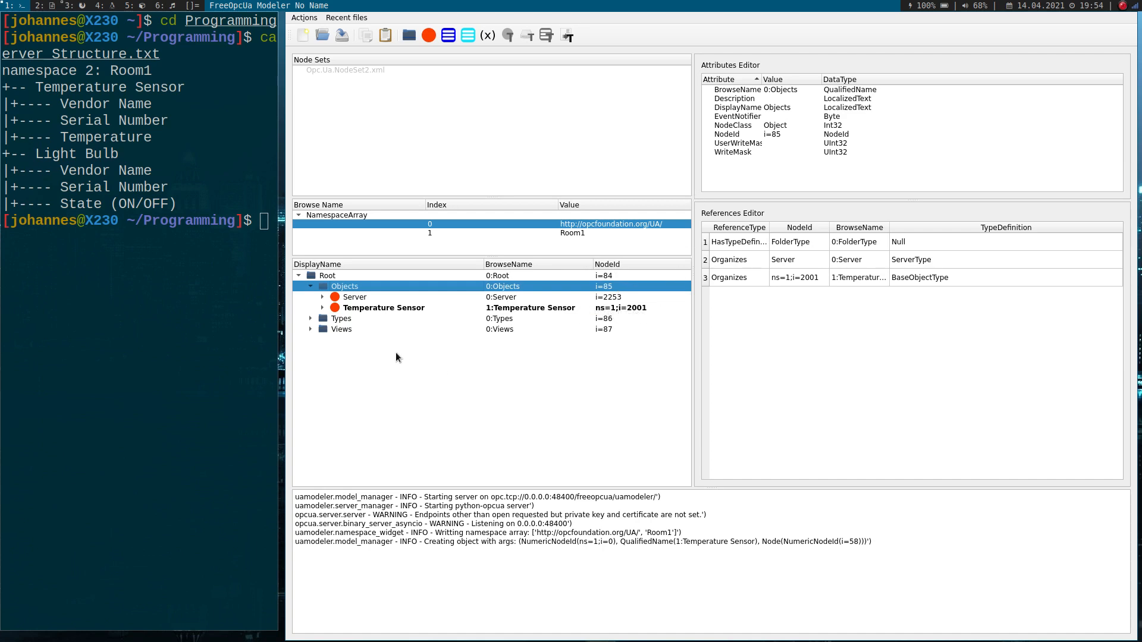
- Start a new variable under the Temperature Sensor object in the Room1 namespace, named Vendor Name with an automatic NodeId
left_click(342, 309)
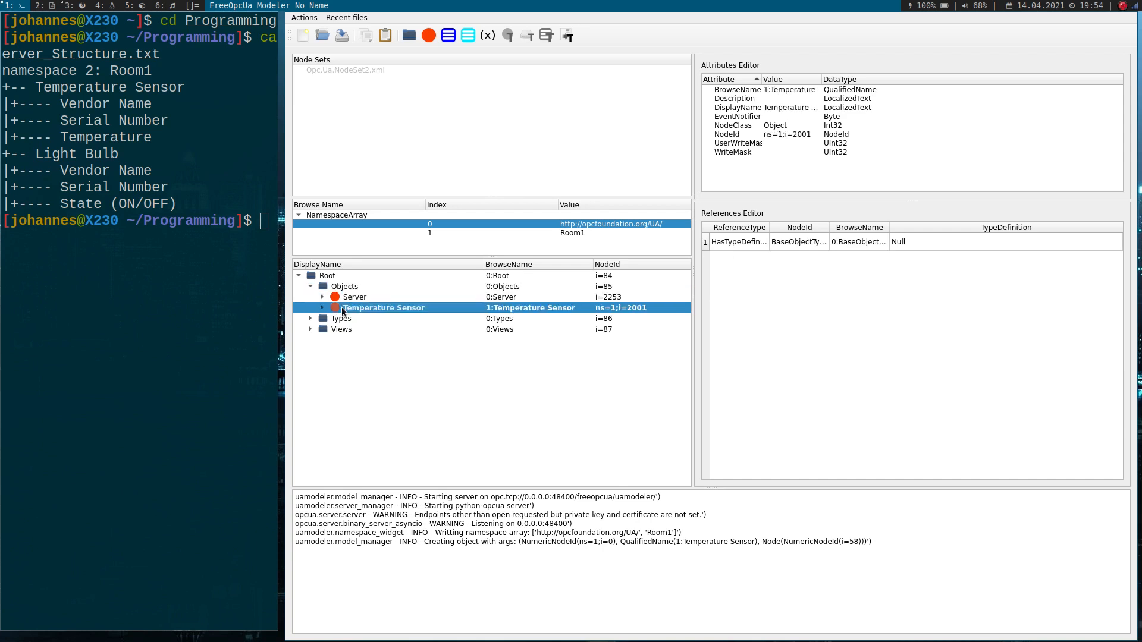
right_click(344, 308)
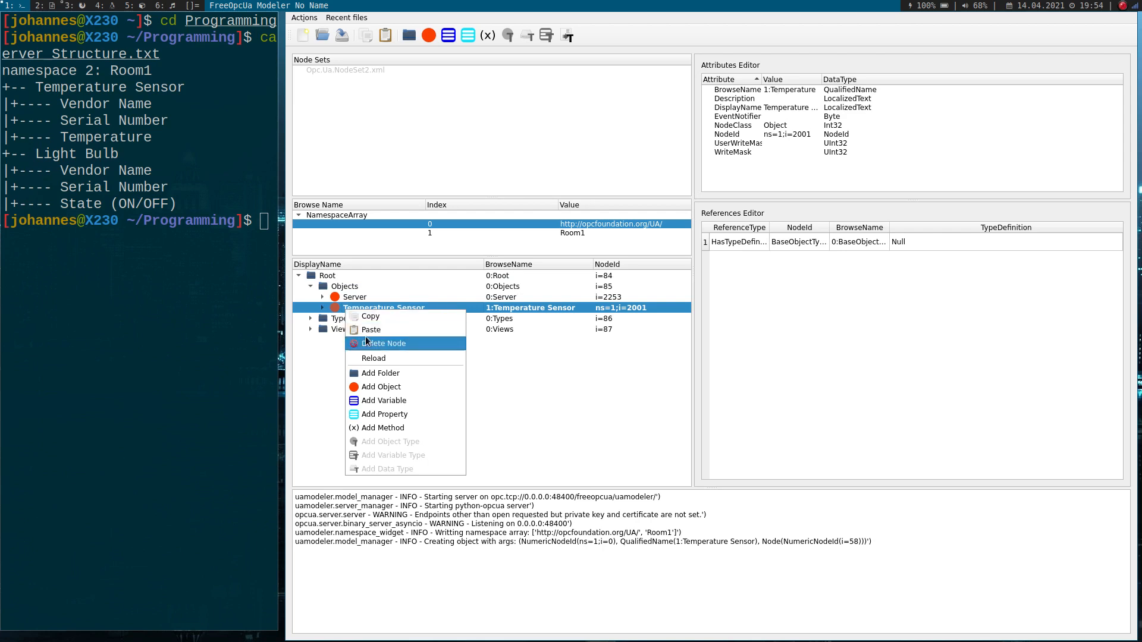
left_click(403, 406)
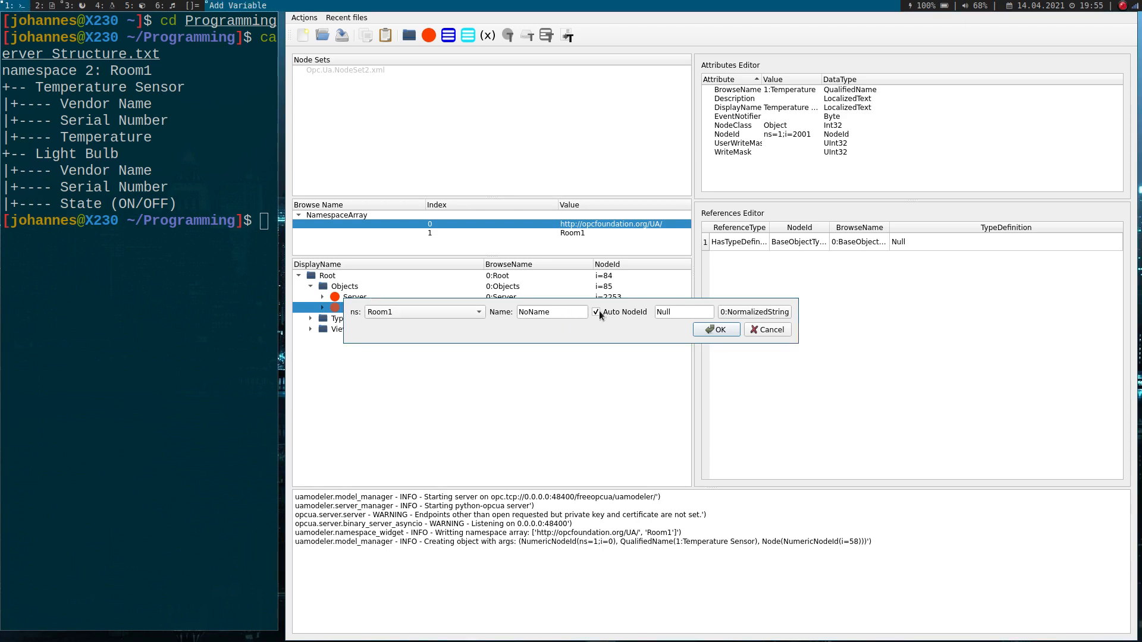
key("Tab")
left_click(609, 313)
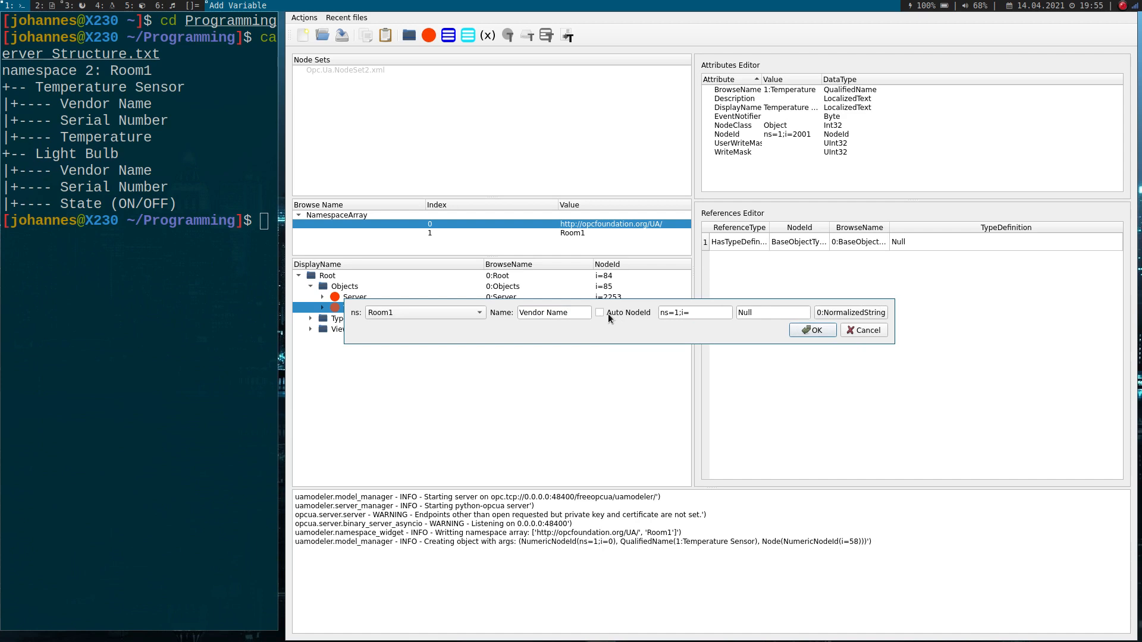
left_click(607, 313)
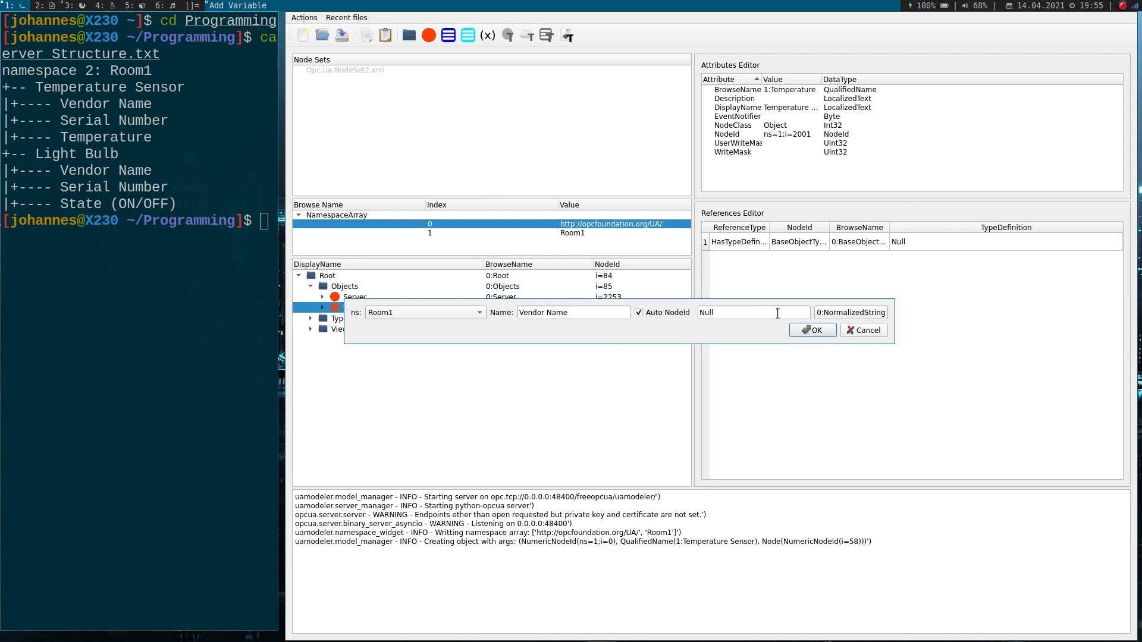
- Set the Vendor Name variable's value to "Sensor King", create it as NormalizedString, and expand the Temperature Sensor object
key("Tab")
type("\"Vendor")
key("BackSpace")
key("BackSpace")
key("BackSpace")
key("BackSpace")
key("BackSpace")
key("BackSpace")
key("BackSpace")
type("Sensor Kind\"")
left_click(815, 330)
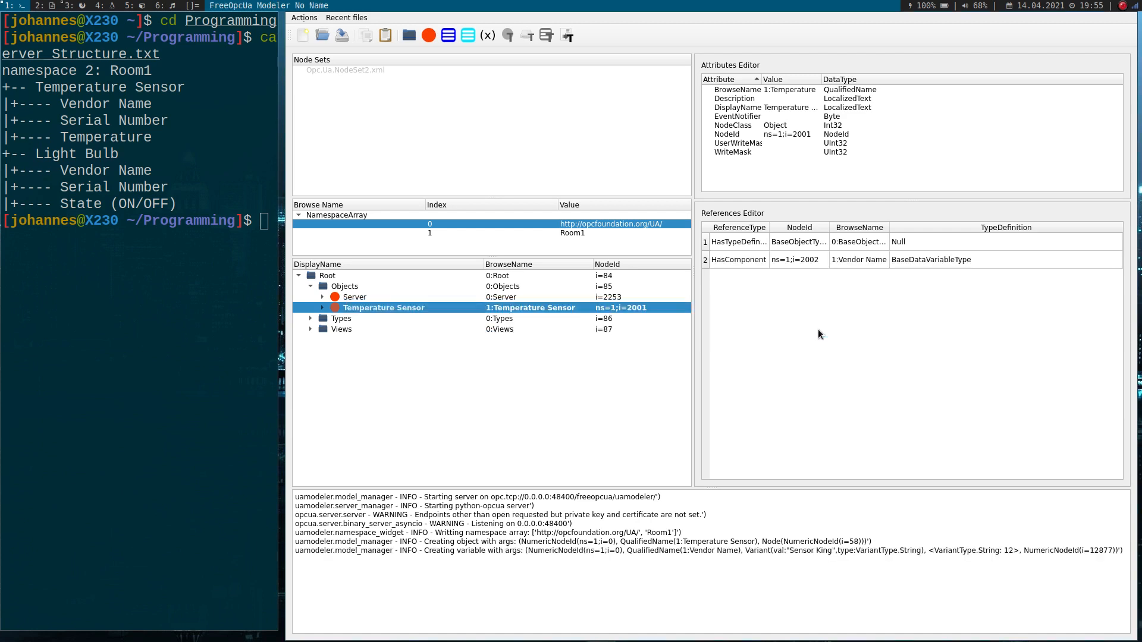
left_click(322, 308)
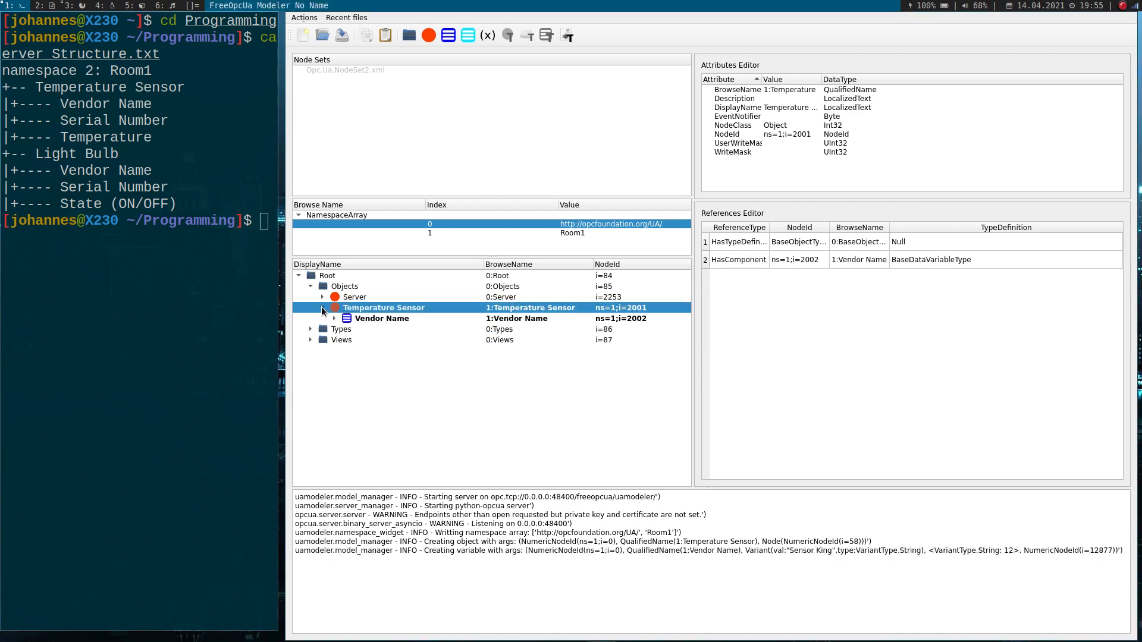
- Start another variable under the Temperature Sensor object in the Room1 namespace and name it Serial Number
left_click(366, 317)
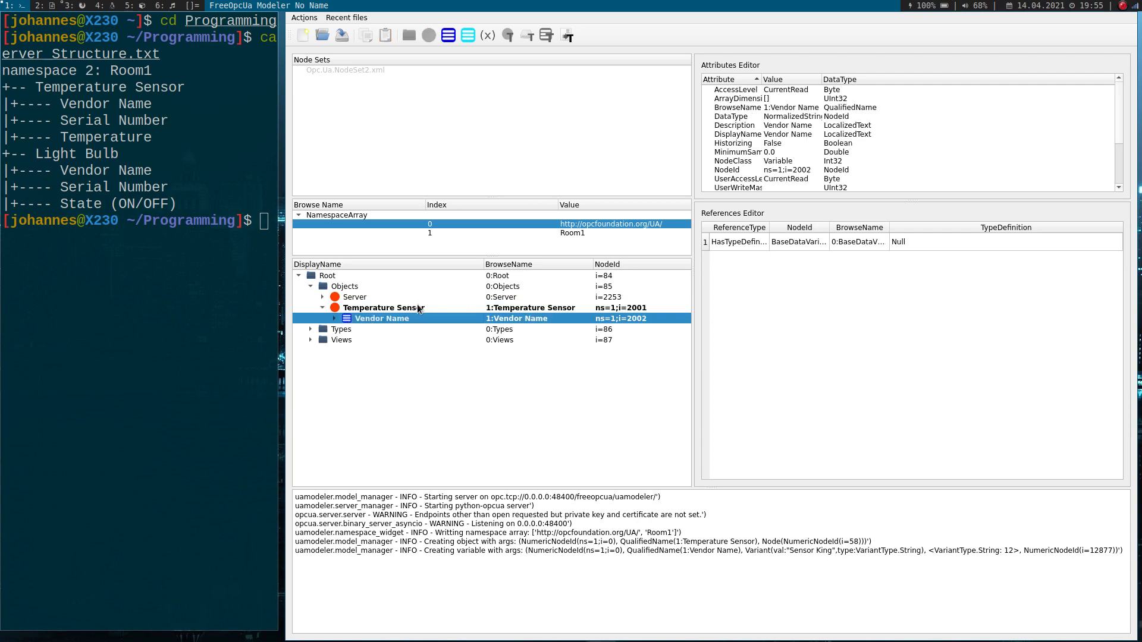
left_click(387, 308)
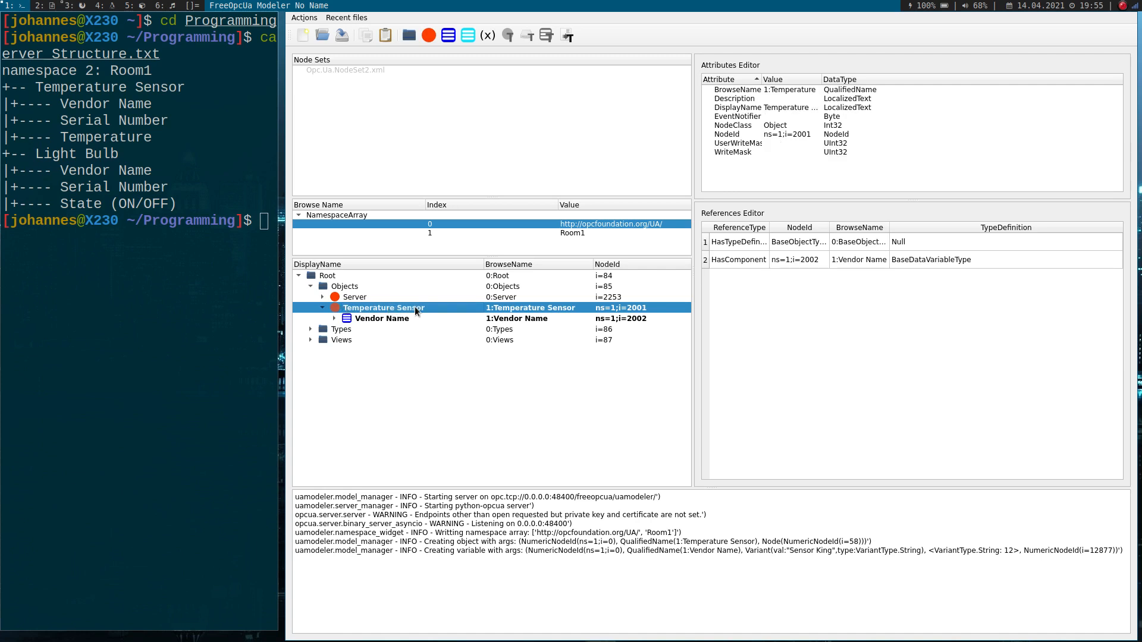
left_click(386, 320)
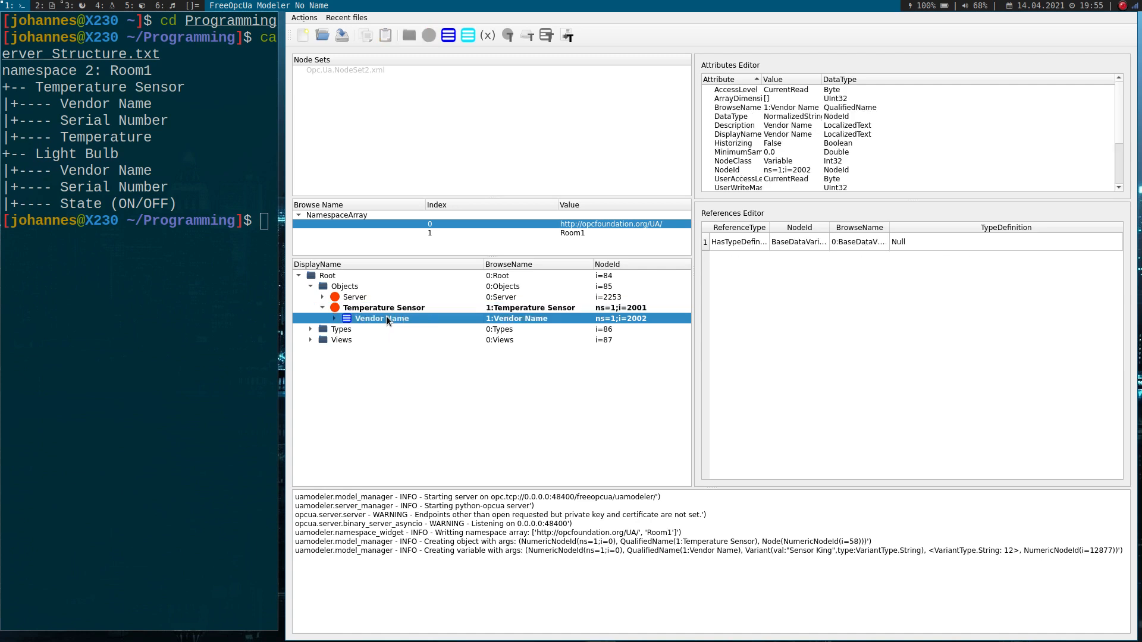
left_click(409, 308)
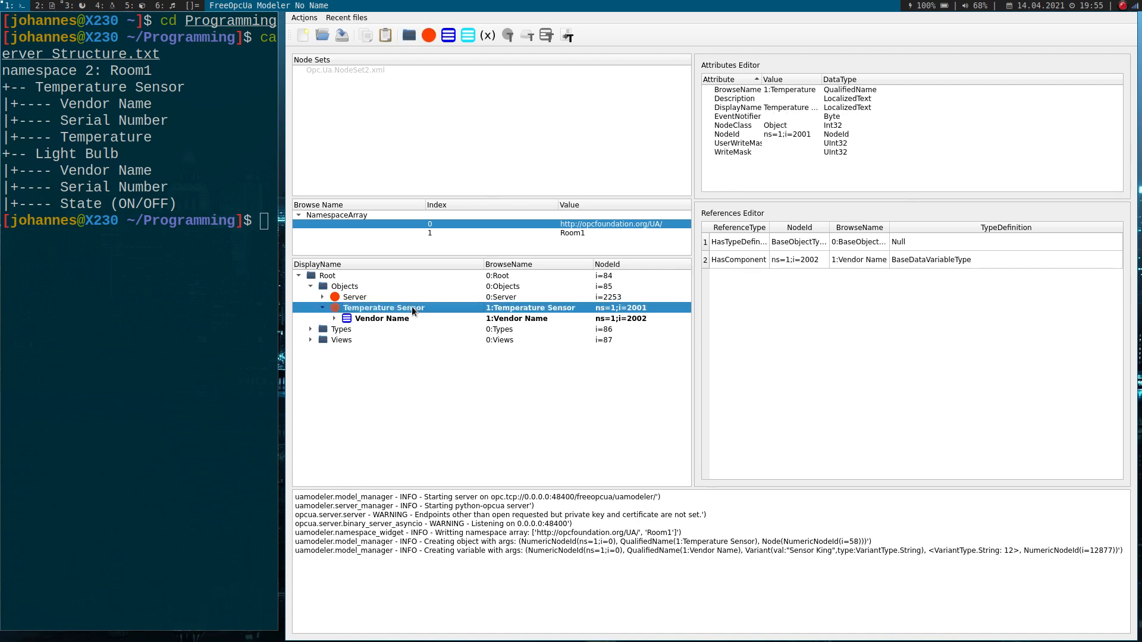
right_click(412, 305)
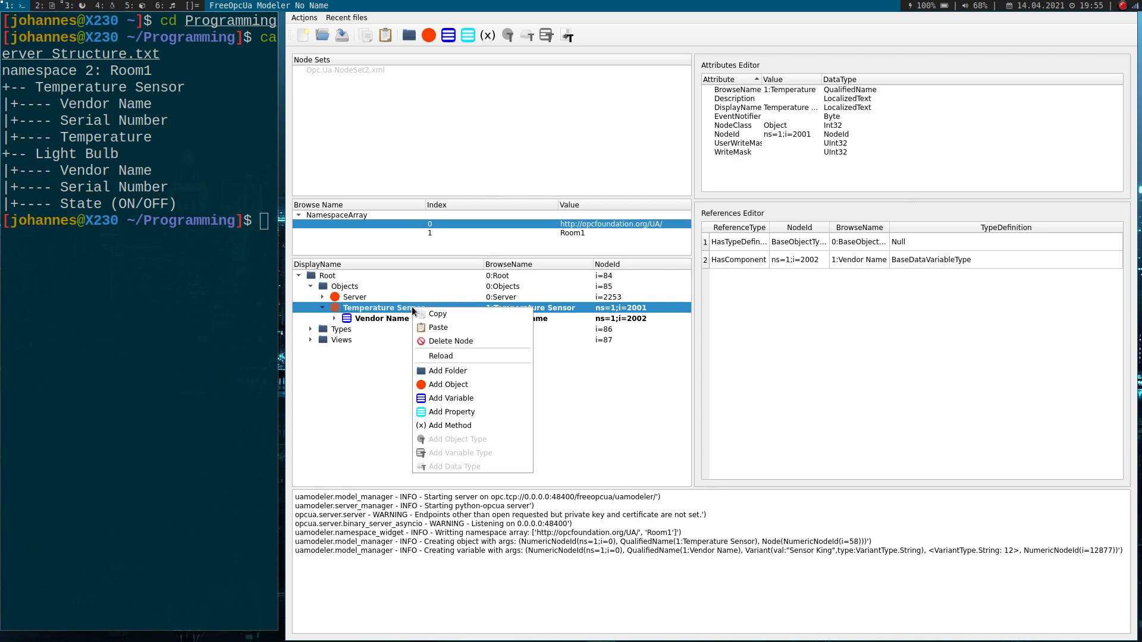
left_click(457, 401)
left_click_drag(578, 317, 451, 323)
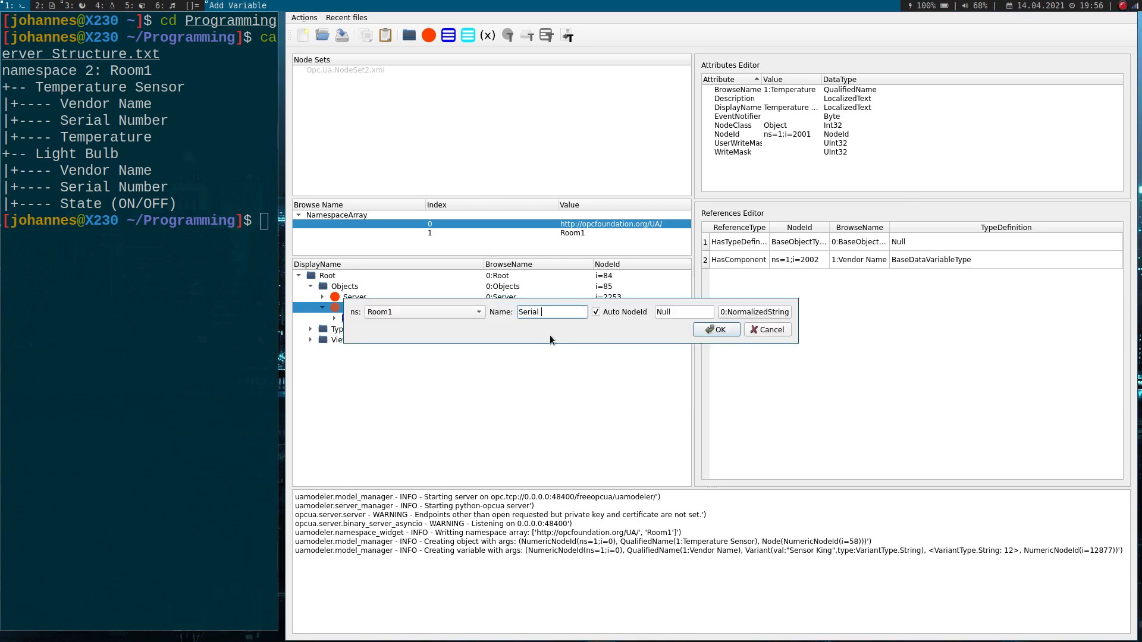
- Set the Serial Number variable's data type to UInt32 and its value to 12345678, and create it
left_click(754, 311)
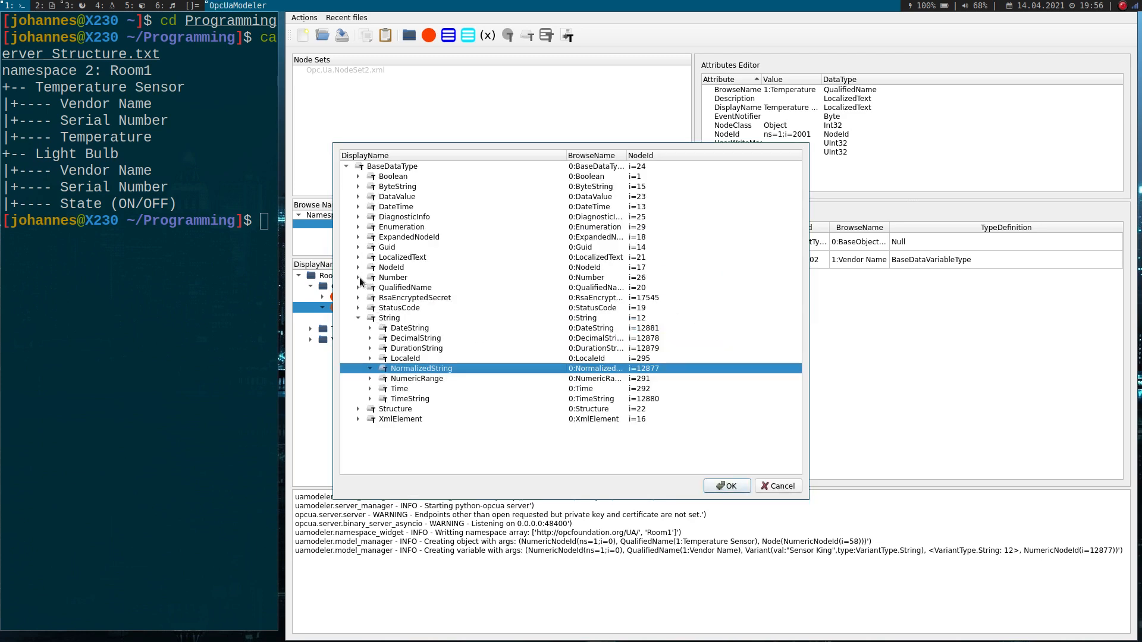
left_click(358, 277)
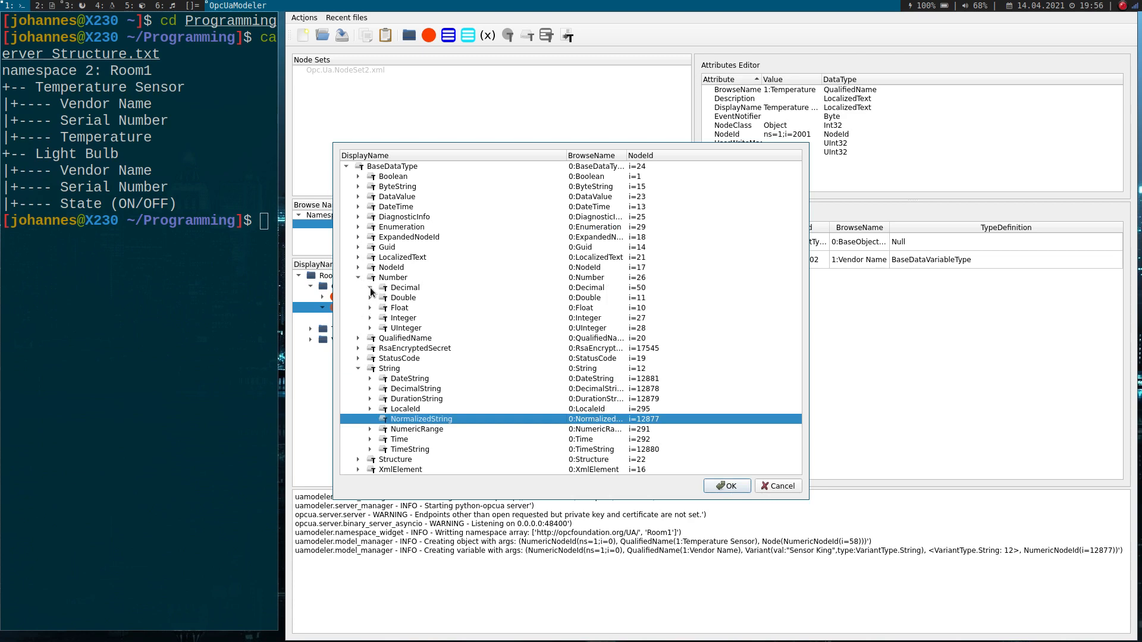
left_click(392, 286)
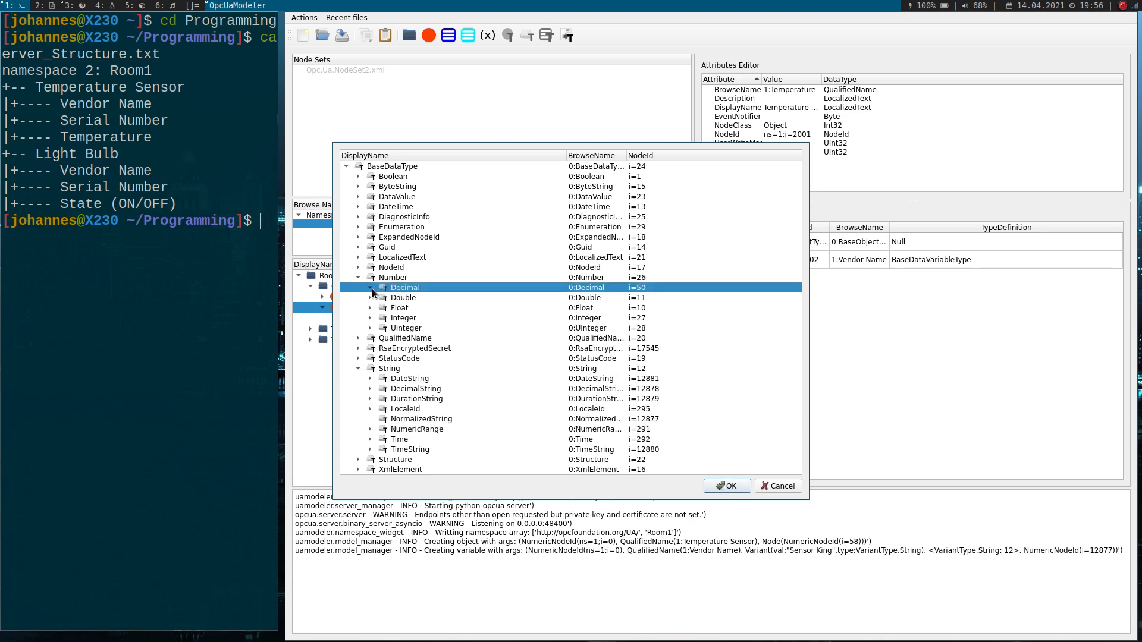
left_click(370, 328)
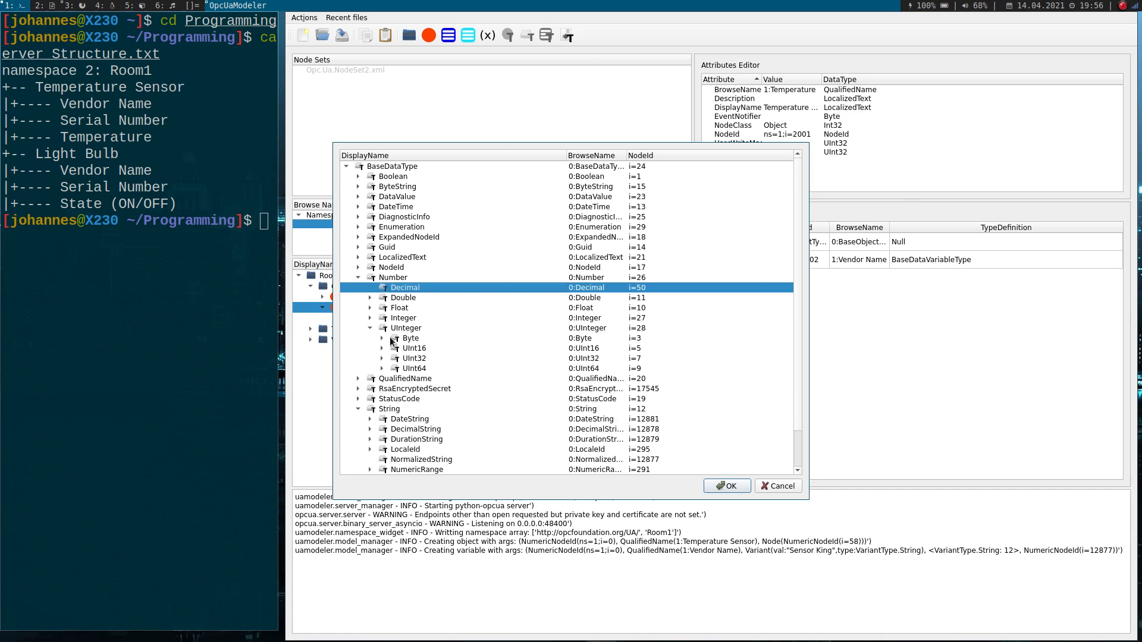
left_click(416, 359)
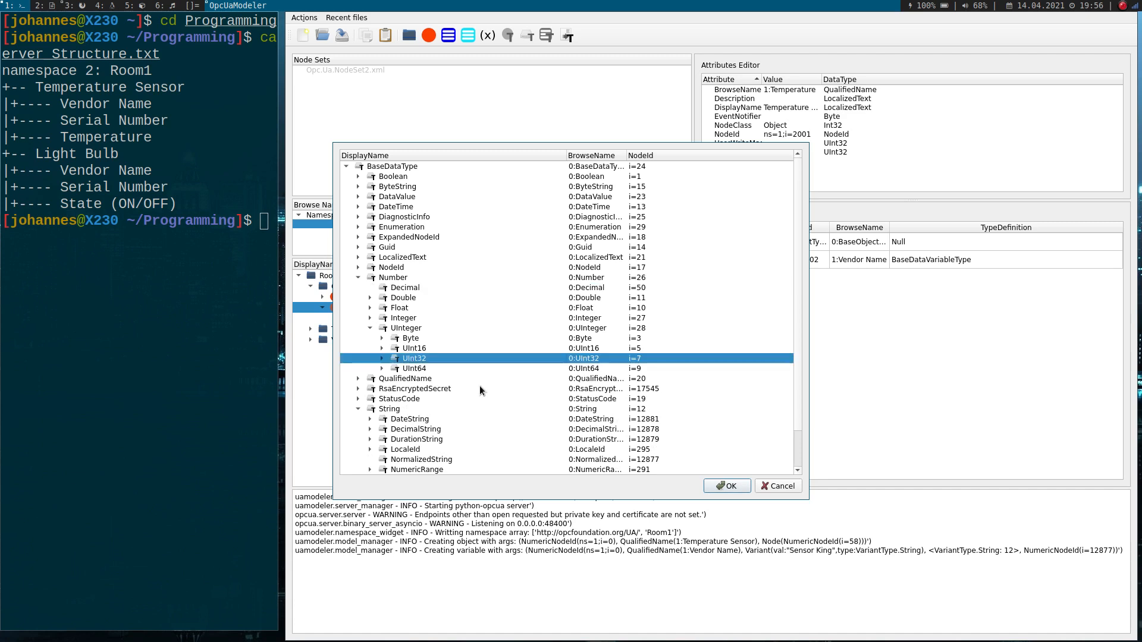
left_click(726, 485)
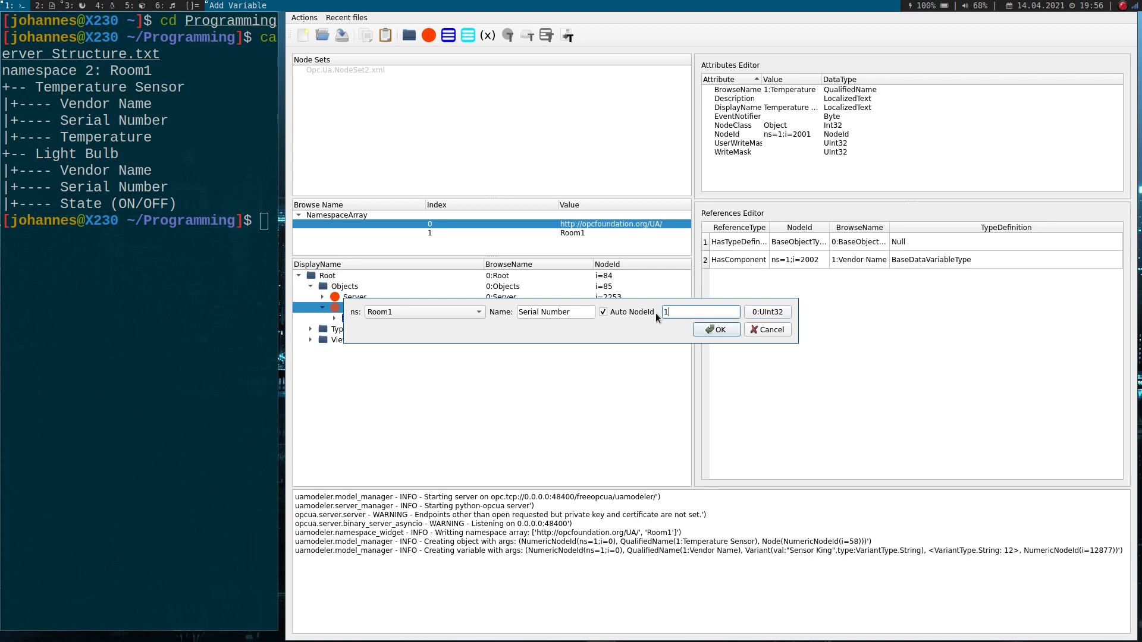
type("12345678")
left_click(723, 330)
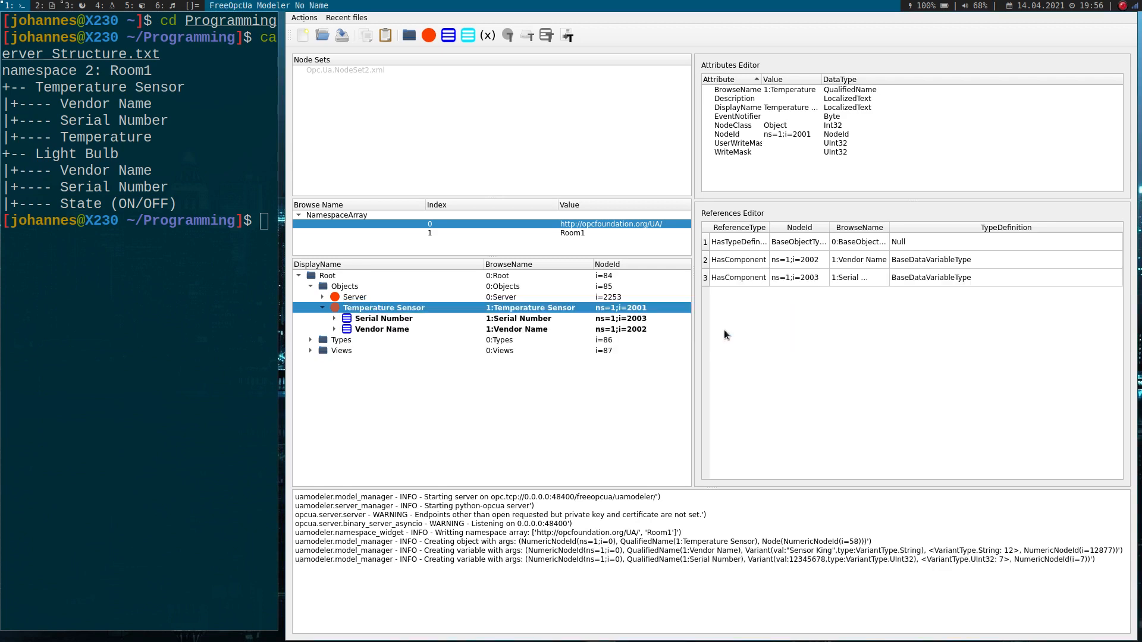
- Add a variable named Temperature to the Temperature Sensor object, with data type Float and value 20.0
right_click(352, 309)
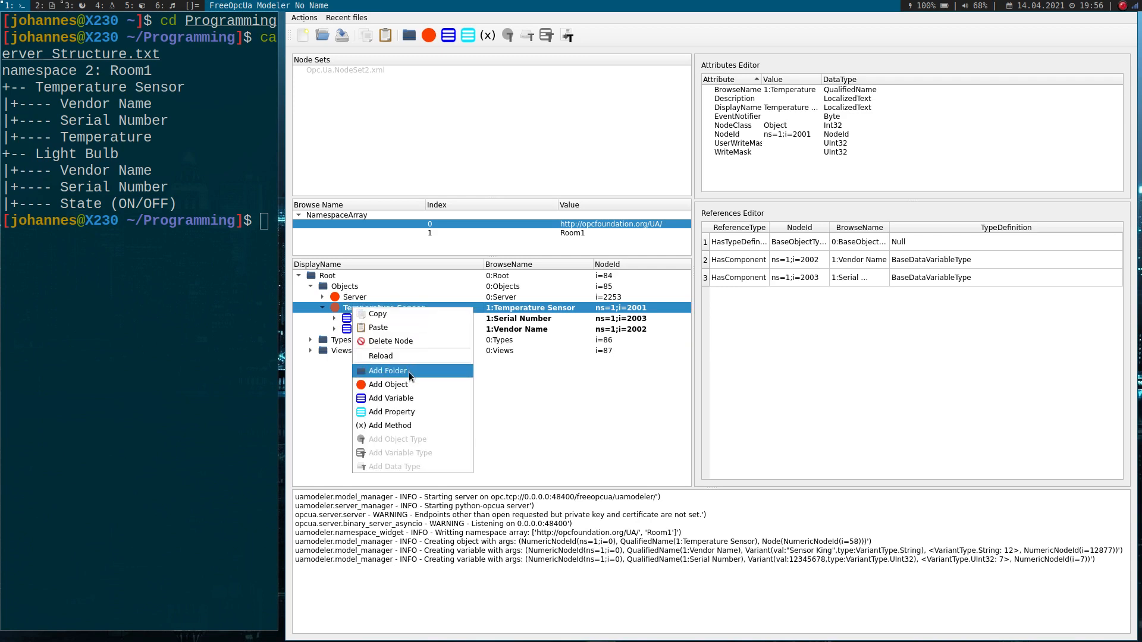
left_click(406, 401)
double_click(592, 313)
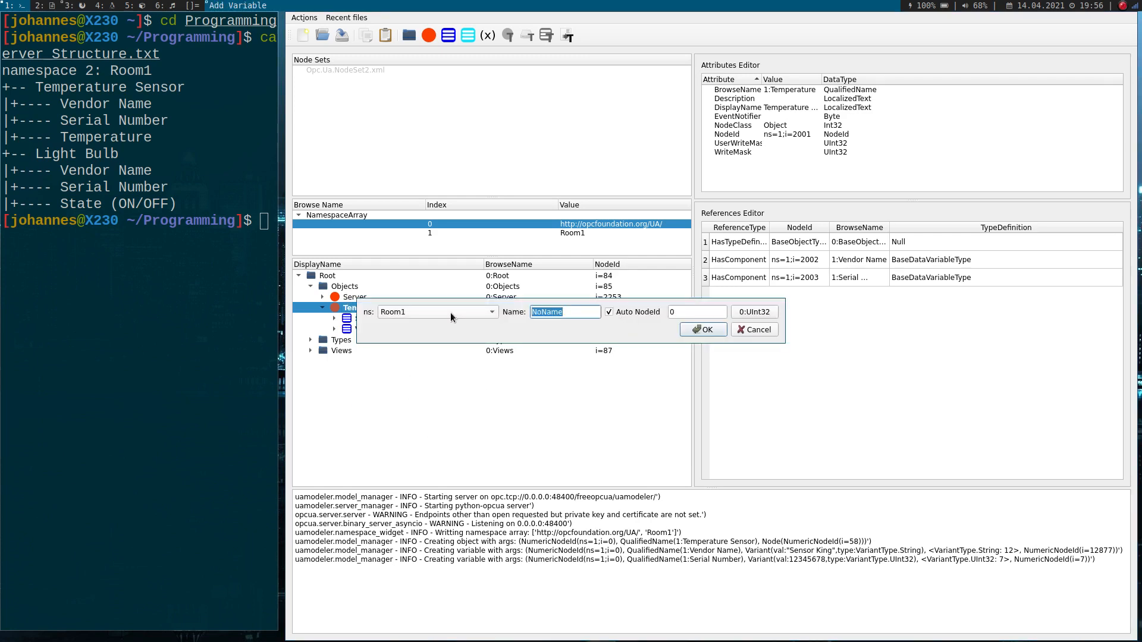
type("Temperature")
left_click(754, 312)
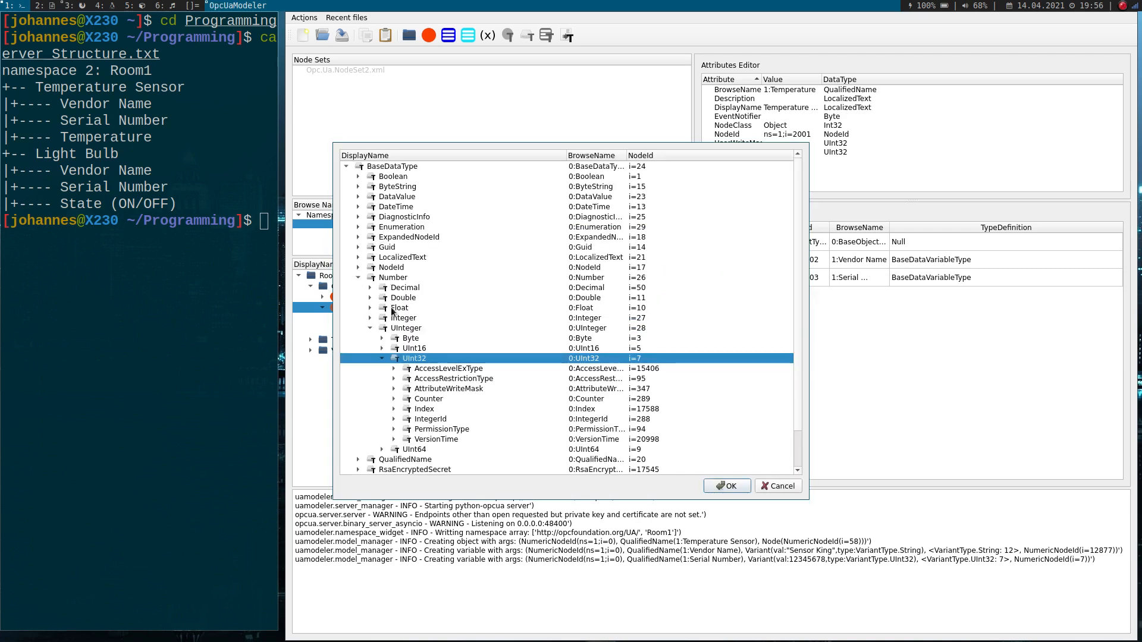
double_click(391, 308)
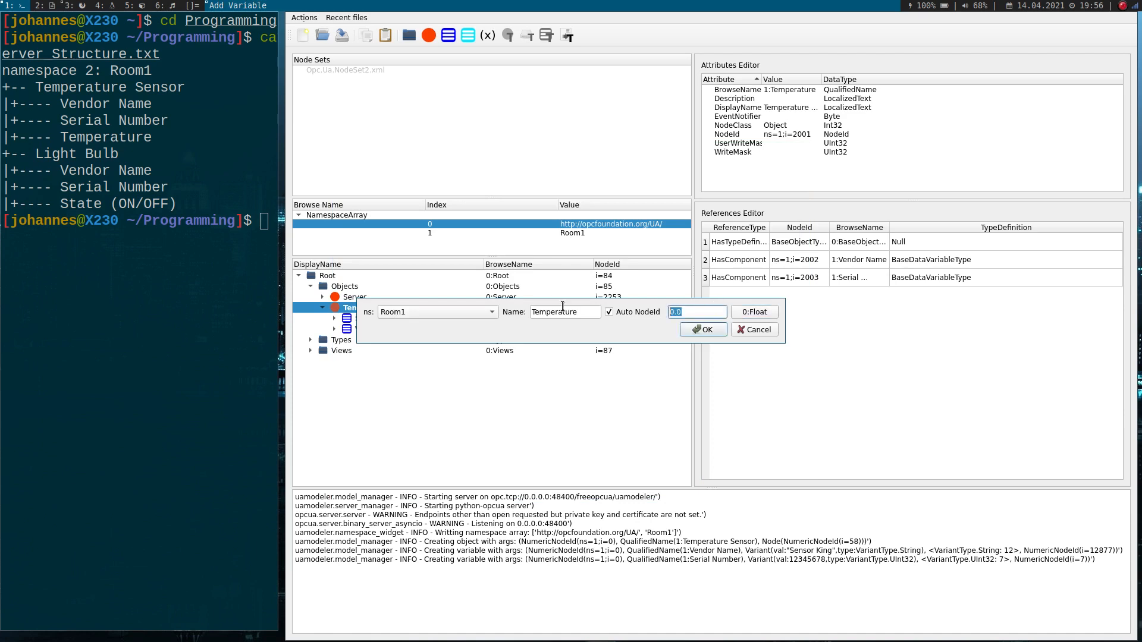
type("20.0")
left_click(704, 333)
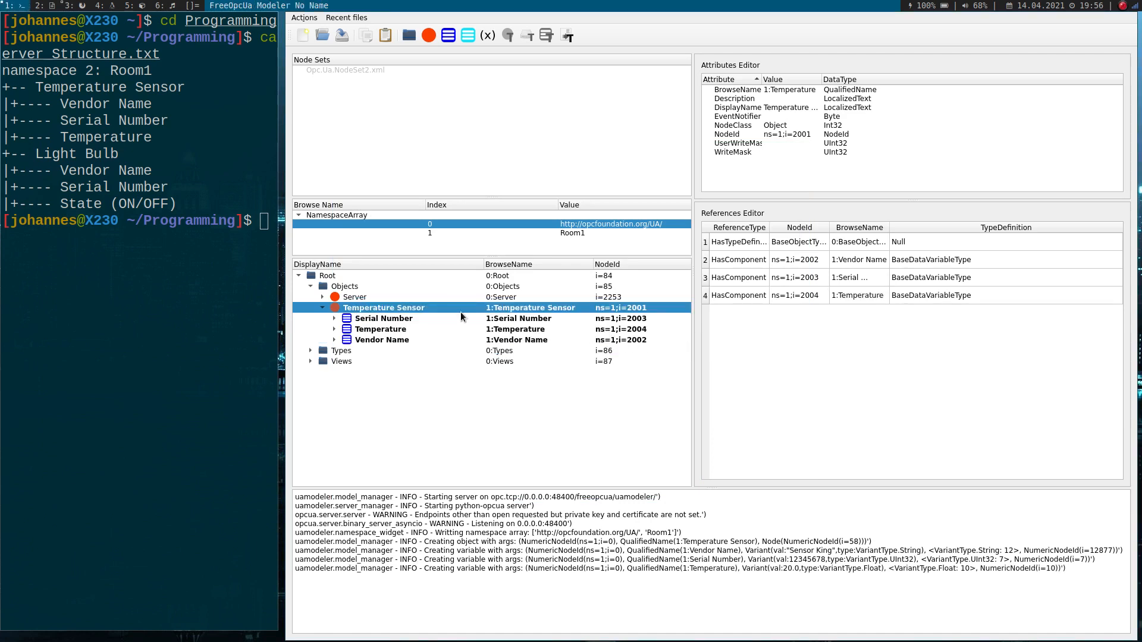
- Add an object named Light Bulb under the Objects folder in the Room1 namespace
left_click(342, 287)
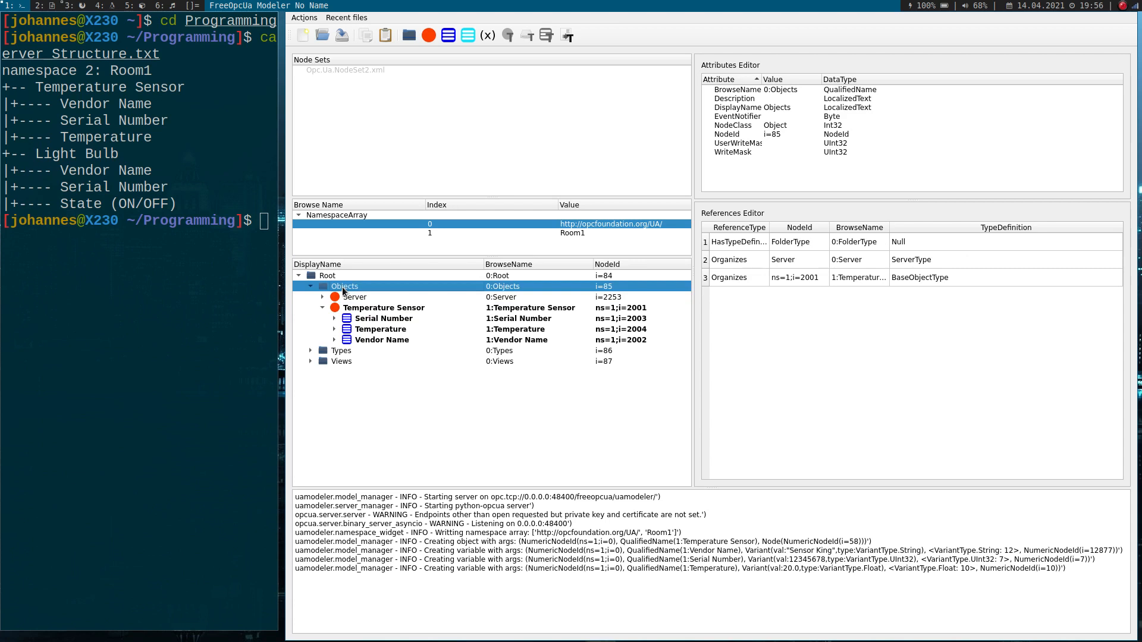
right_click(341, 286)
left_click(362, 363)
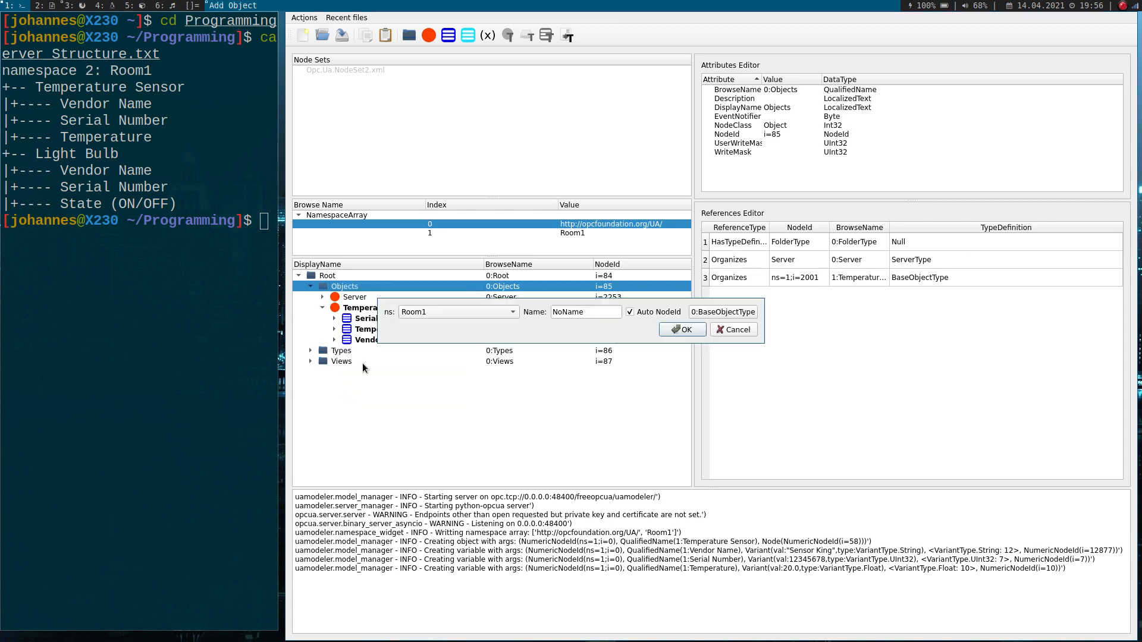
key("Tab")
type("Light Bulb")
left_click(692, 325)
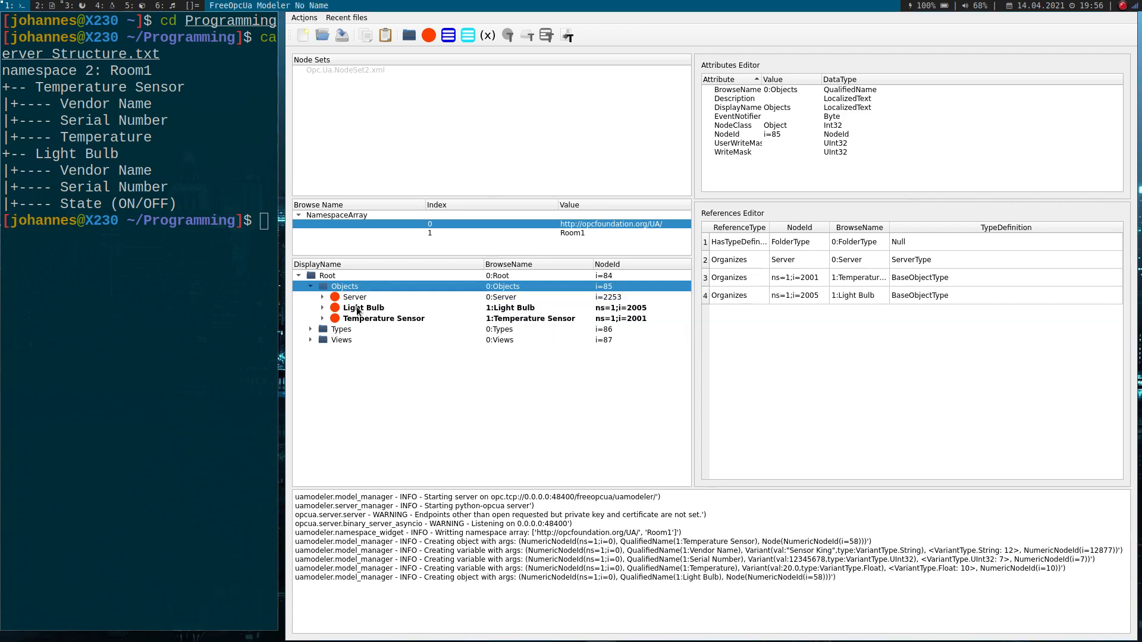
- Copy the Temperature Sensor's Serial Number variable and paste it into the Light Bulb object
right_click(360, 308)
left_click(323, 316)
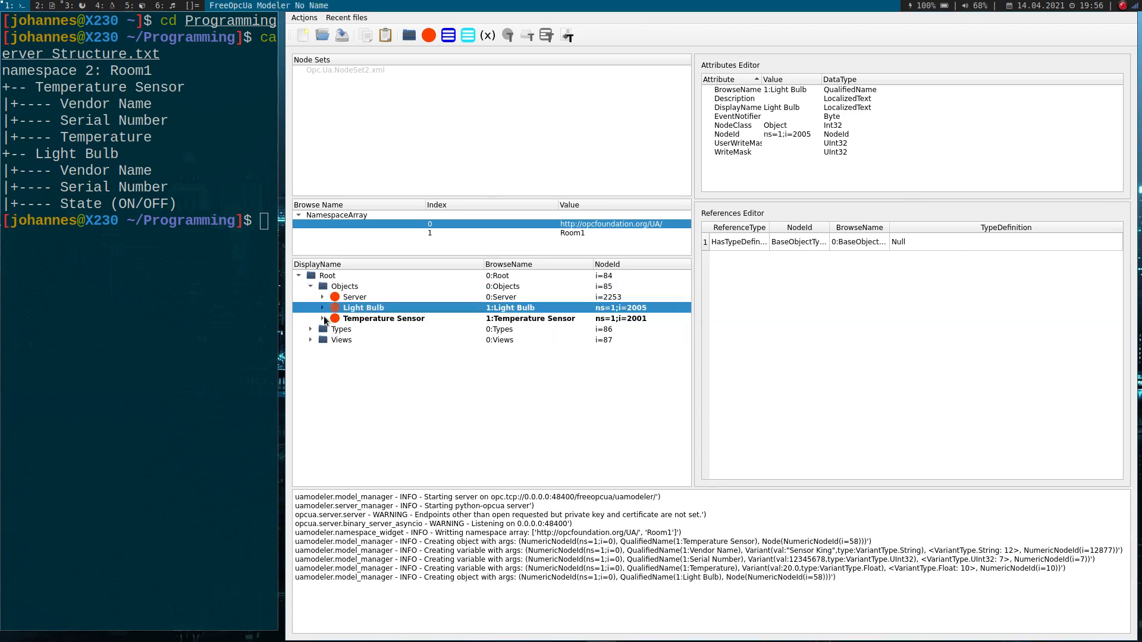
left_click(322, 318)
left_click(382, 331)
right_click(383, 333)
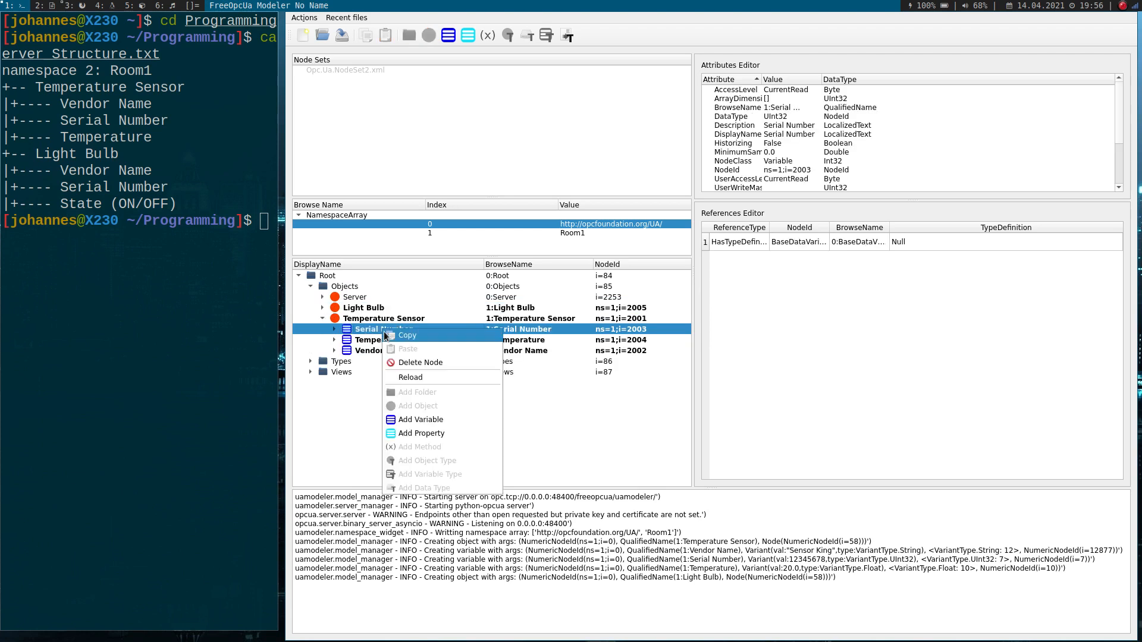
left_click(406, 339)
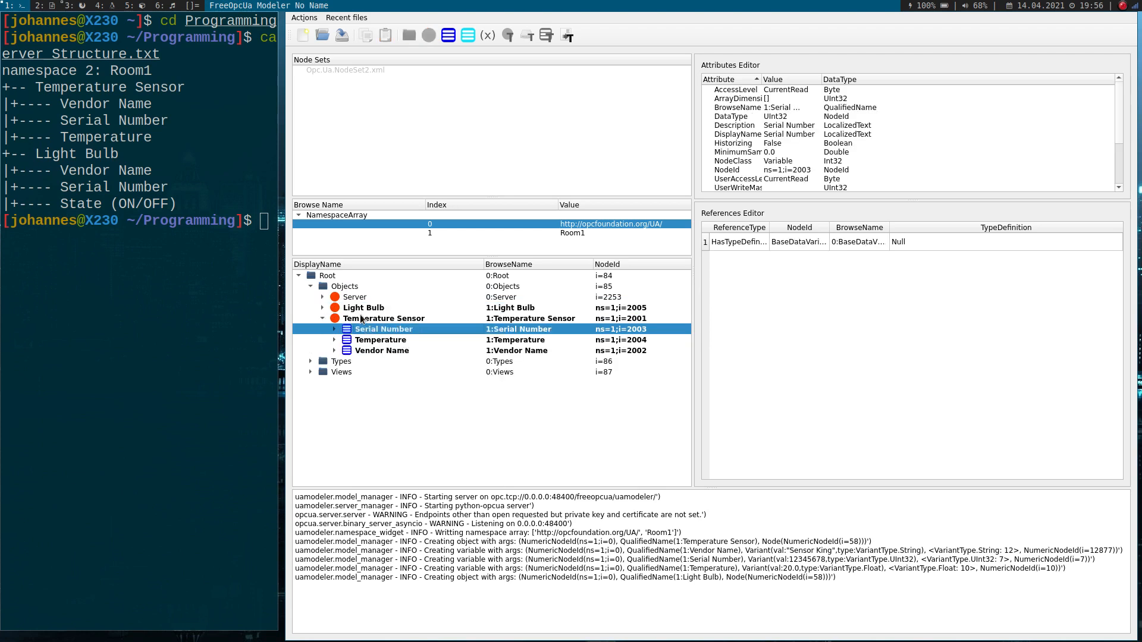
right_click(358, 310)
left_click(395, 332)
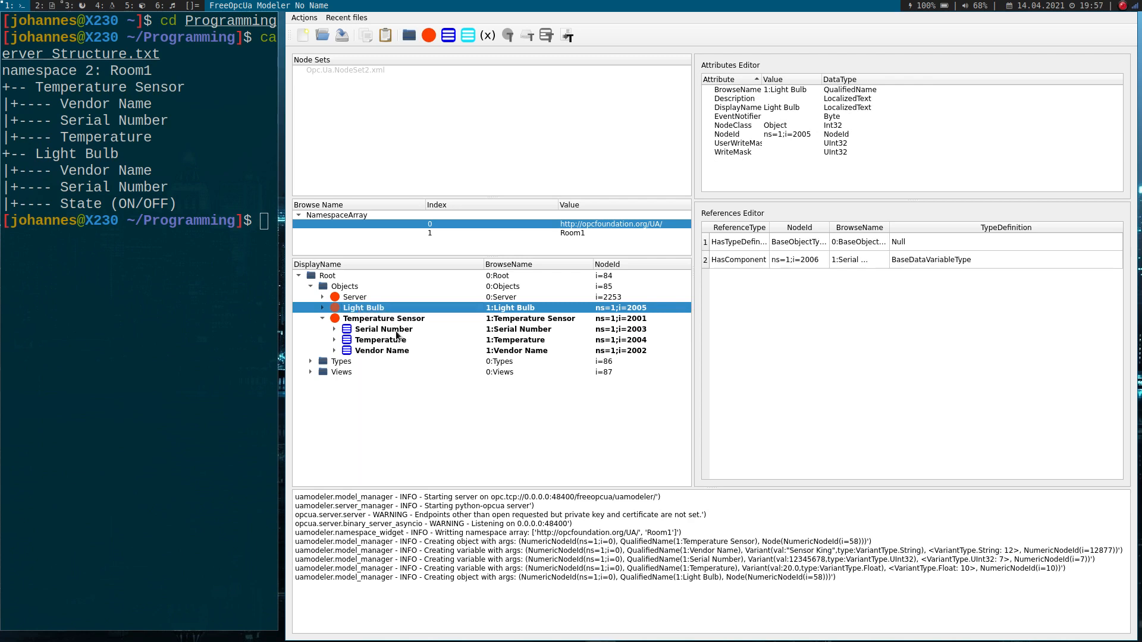
- Copy the Temperature Sensor's Vendor Name variable into the Light Bulb object and expand Light Bulb in the tree
right_click(373, 350)
key("Escape")
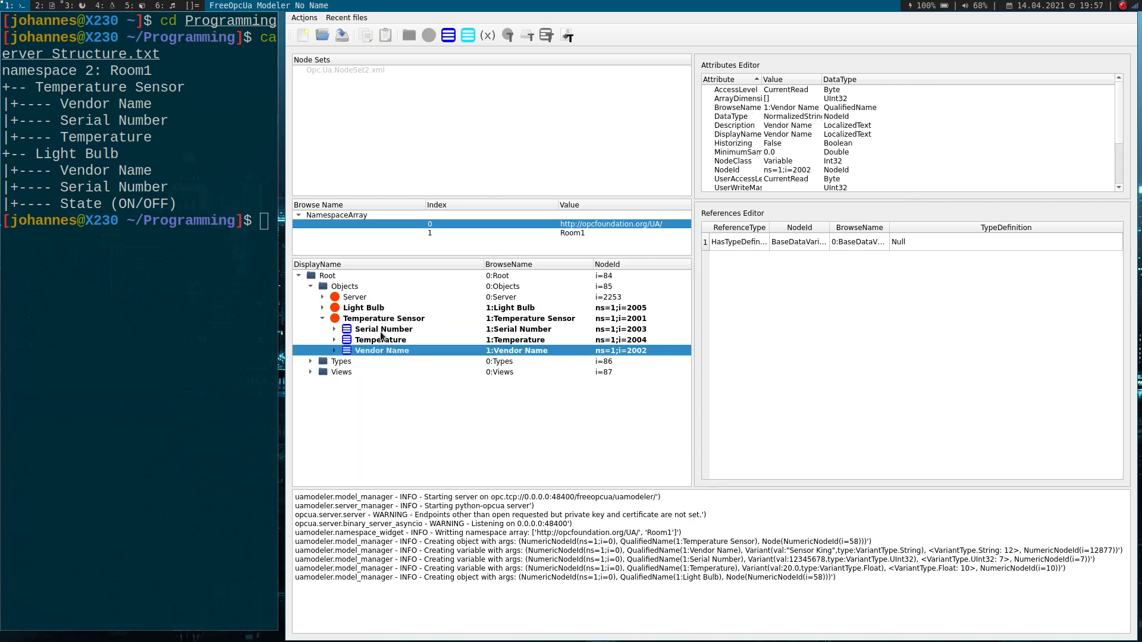
right_click(363, 309)
left_click(386, 330)
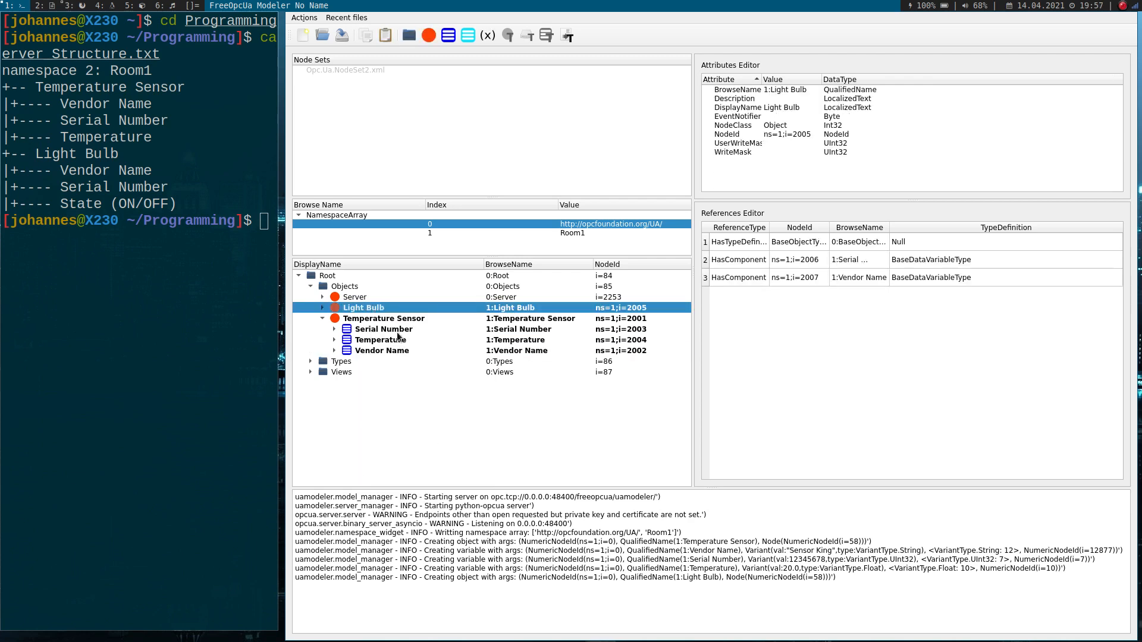
left_click(324, 308)
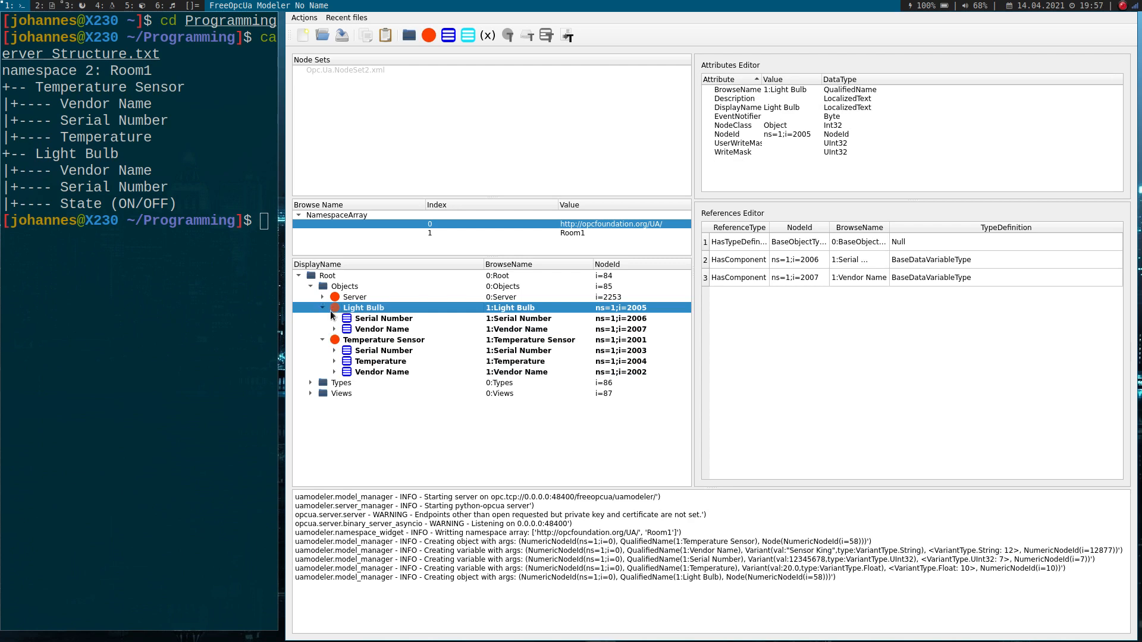
- Set the value of the Light Bulb's Serial Number variable to 98765432
left_click(381, 319)
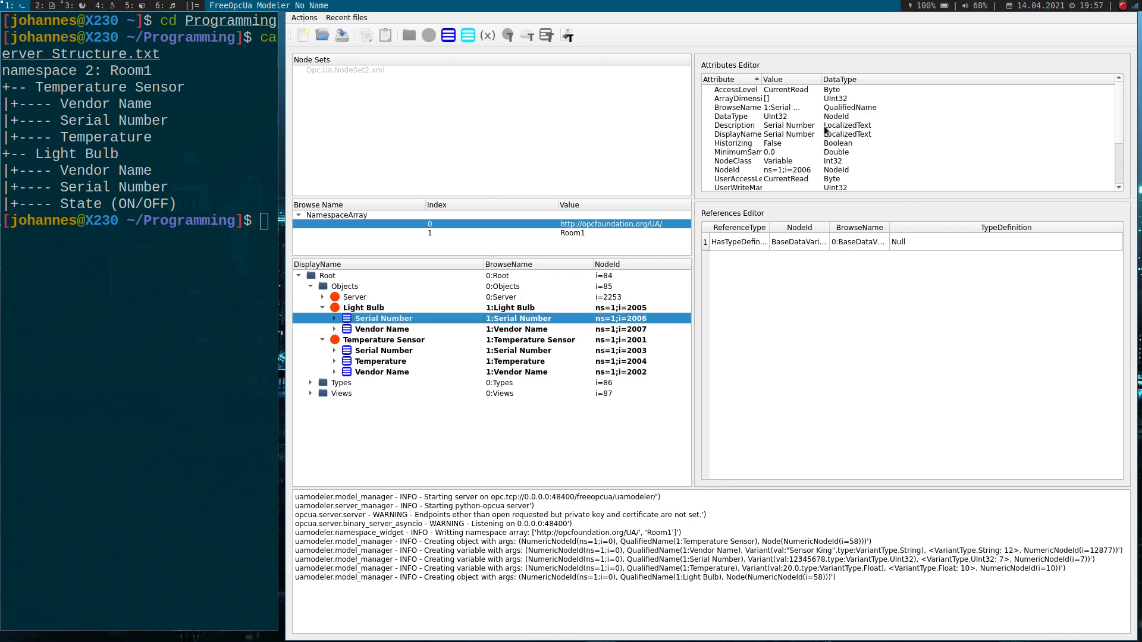
scroll(794, 128, "down", 2)
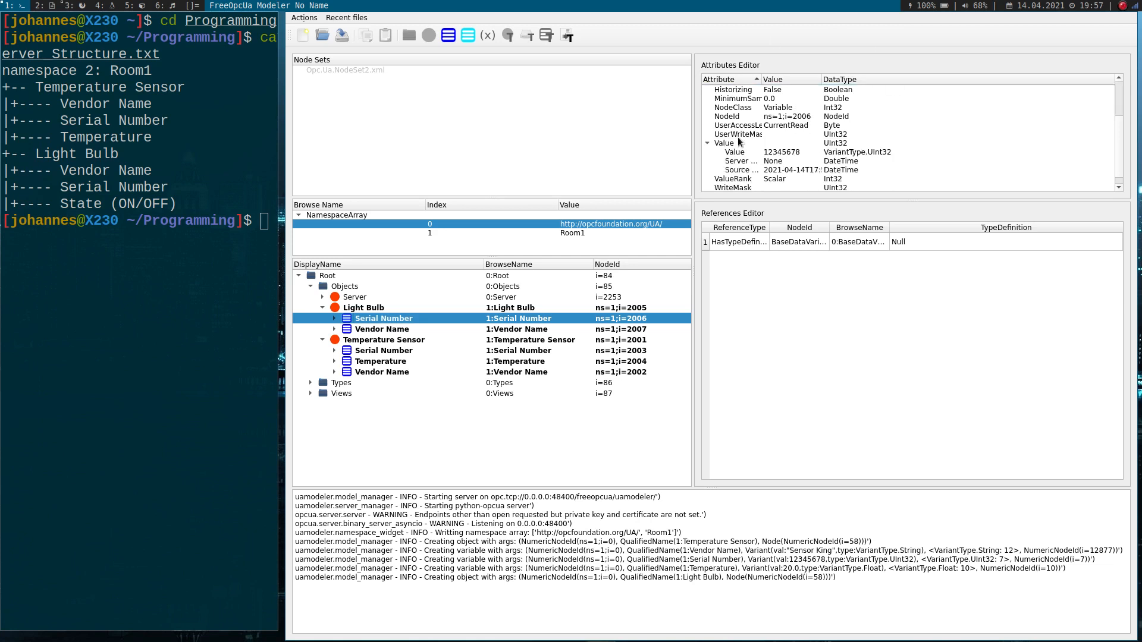
double_click(786, 153)
type("98765432")
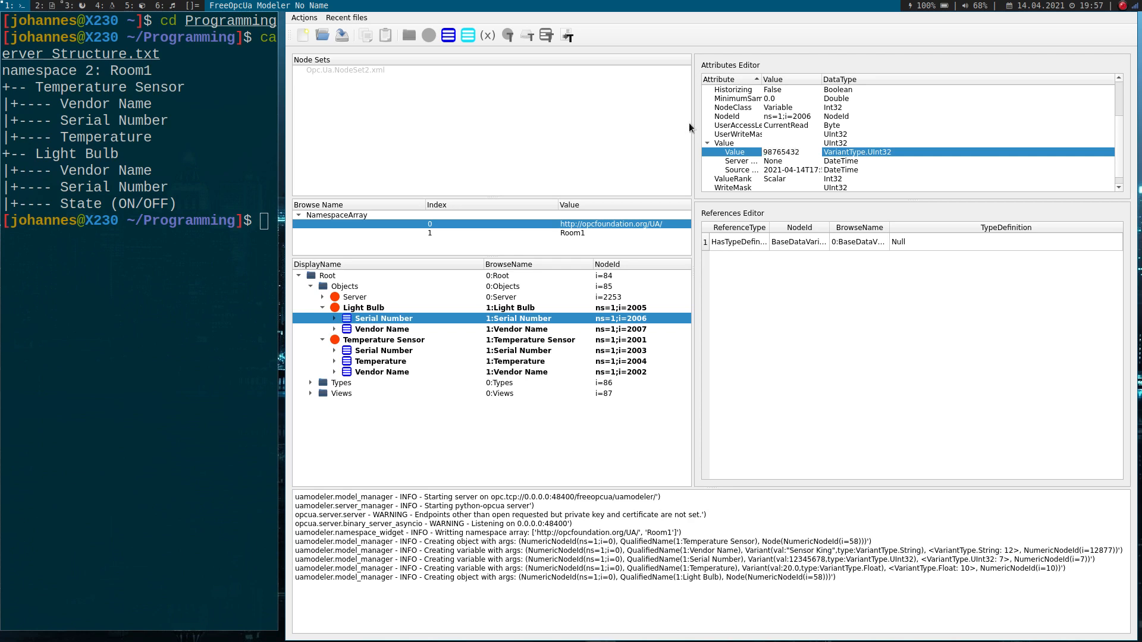
left_click(780, 171)
- Set the value of the Light Bulb's Vendor Name variable to "Bright Light"
left_click(377, 330)
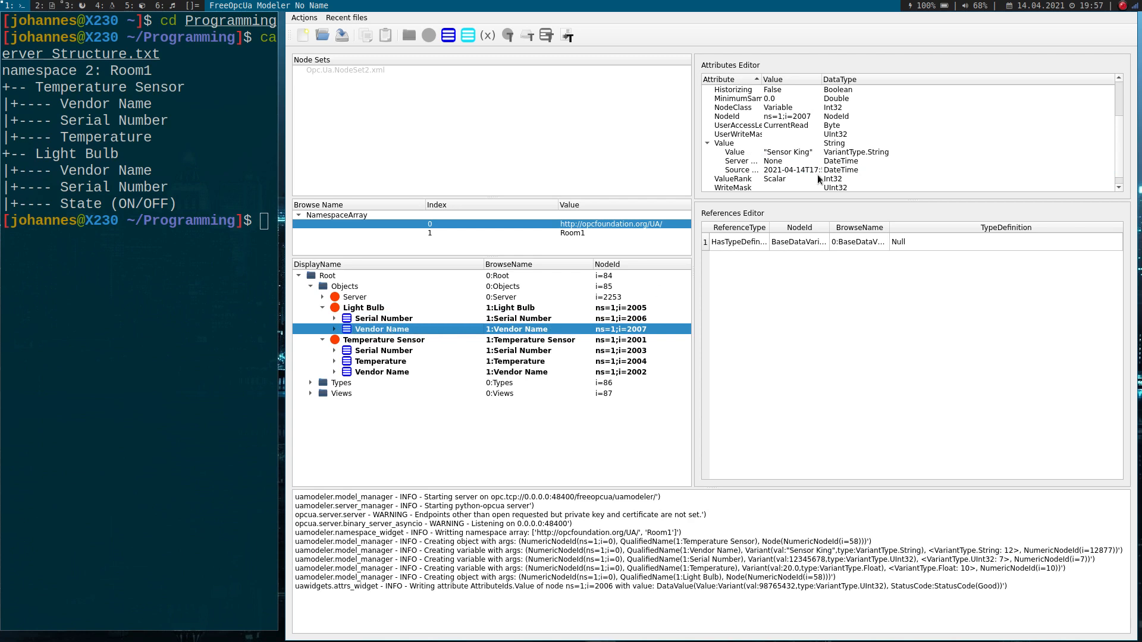
scroll(779, 180, "down", 1)
double_click(793, 143)
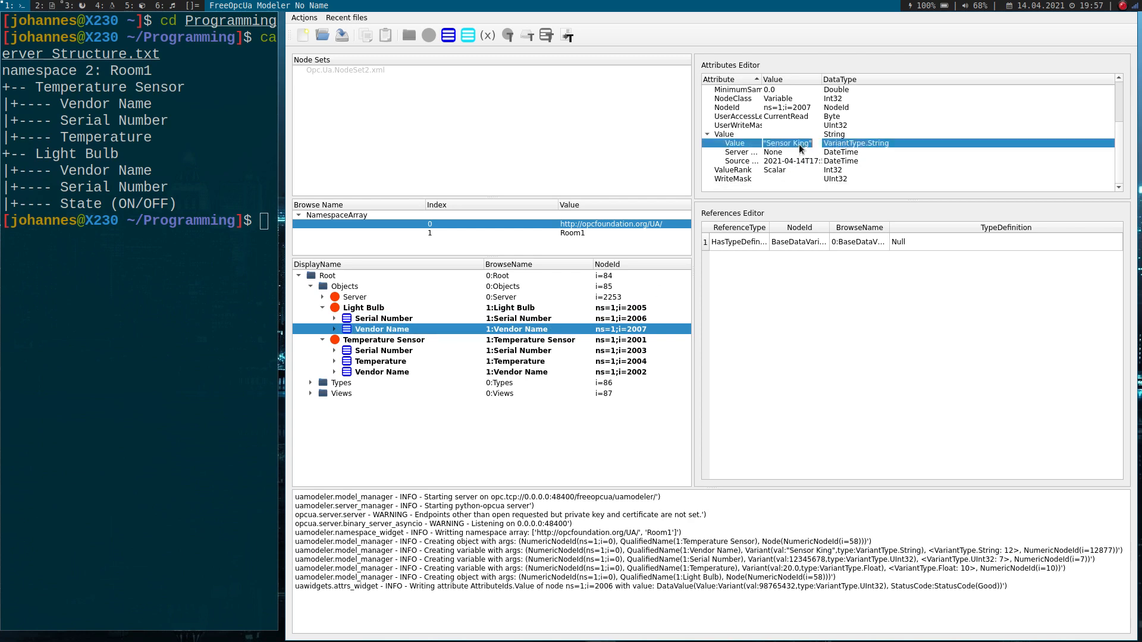
type("\"Bright Light")
key("Return")
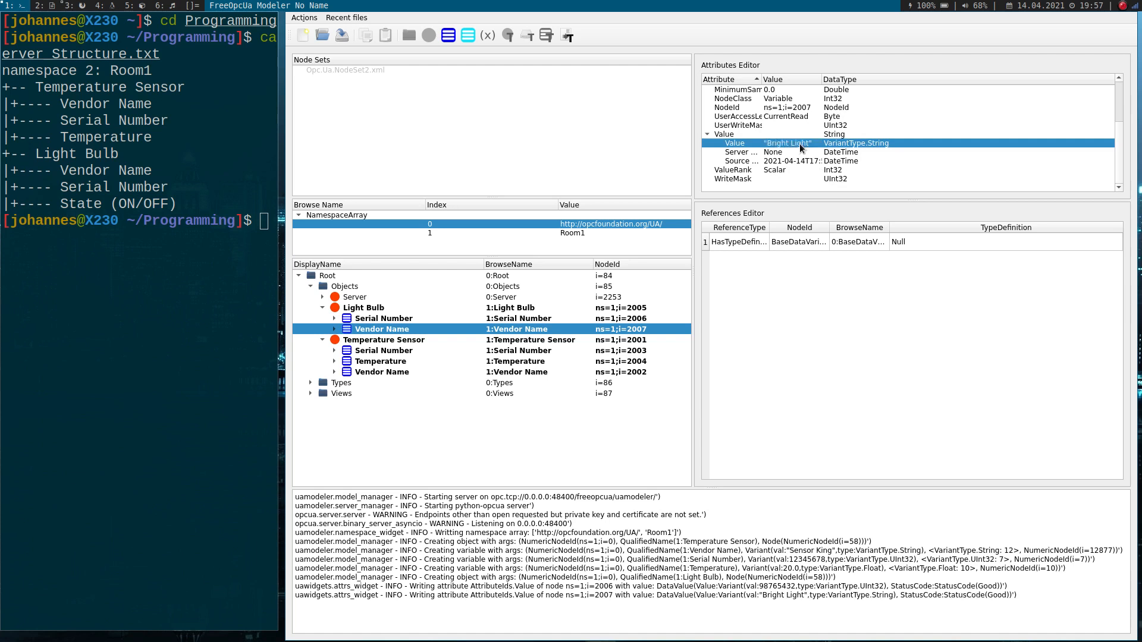
- Add a variable named State to the Light Bulb object in Room1, with data type Boolean and value false
right_click(354, 312)
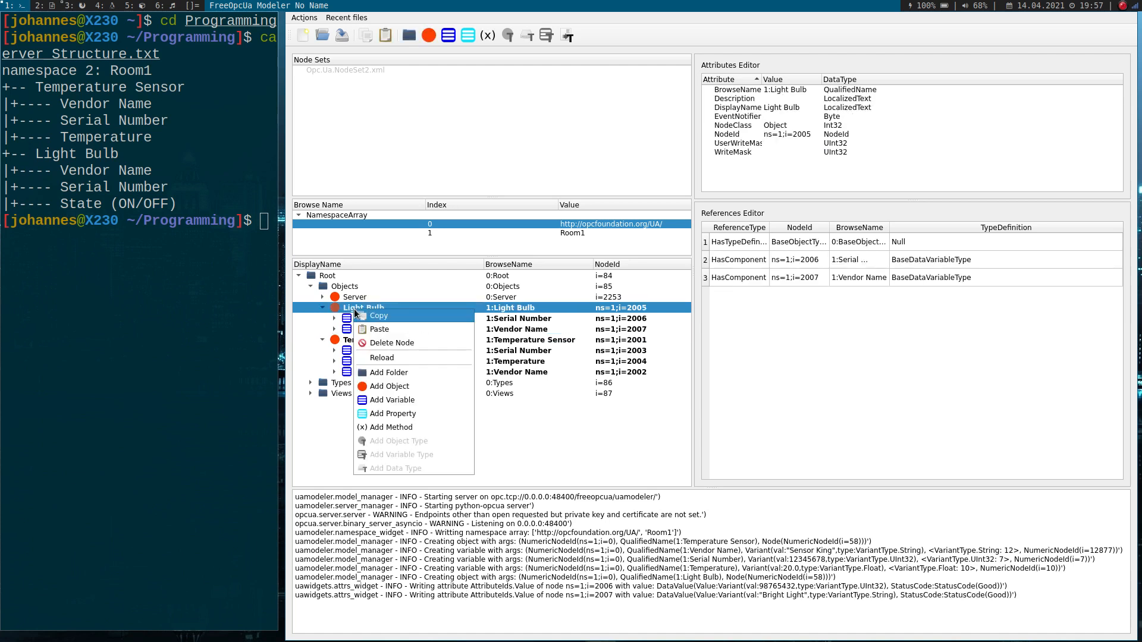
left_click(390, 395)
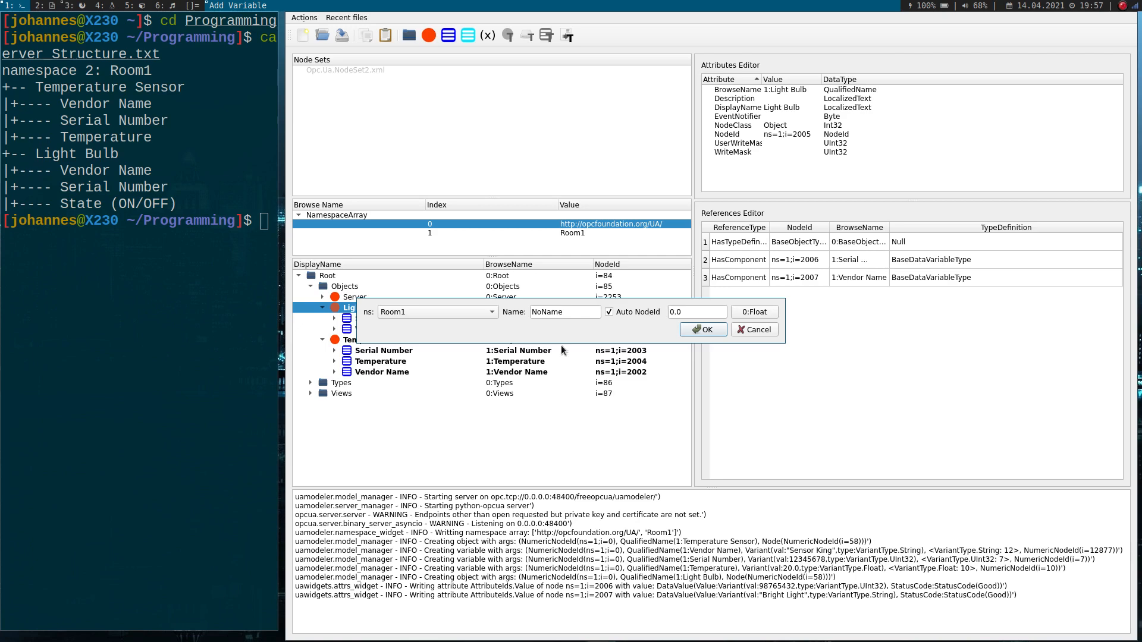
double_click(597, 313)
type("State")
left_click(747, 311)
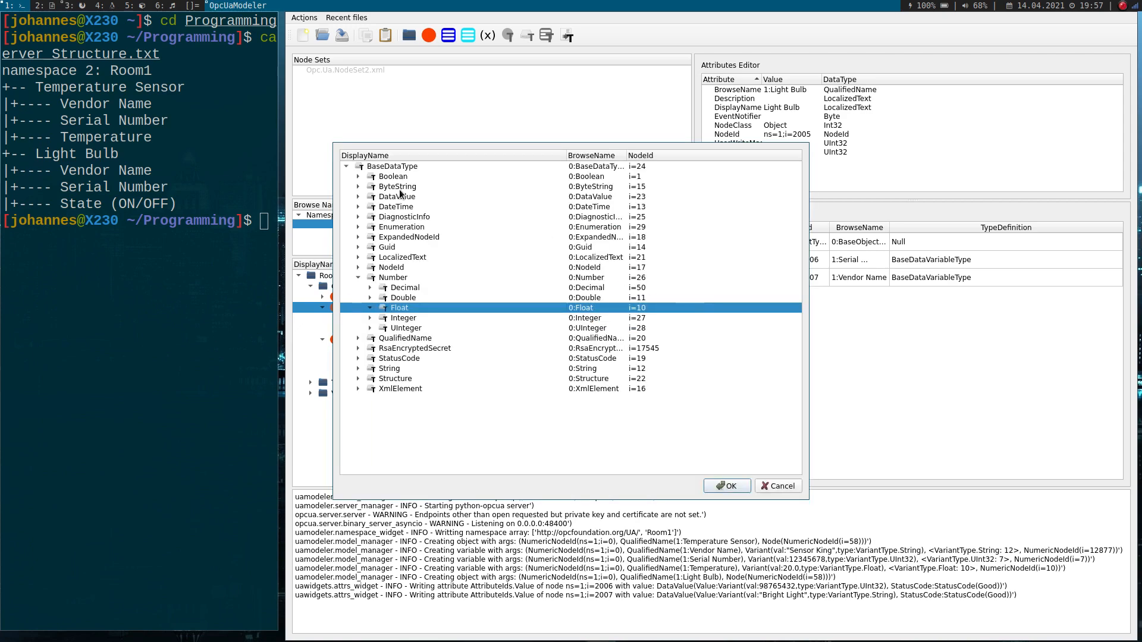
double_click(392, 177)
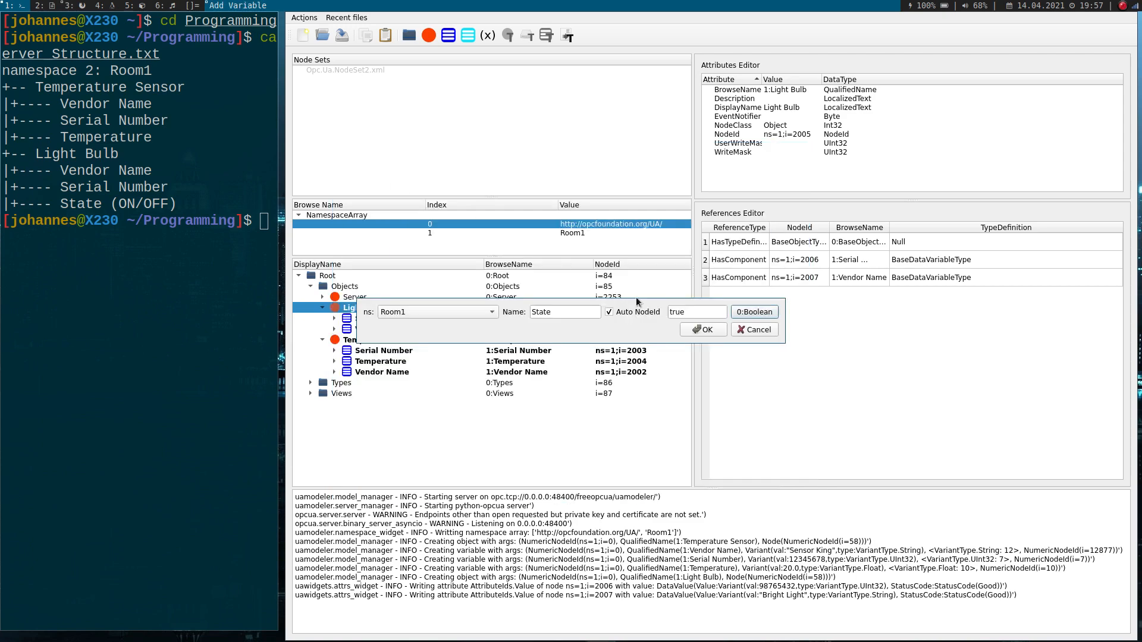
double_click(714, 311)
type("false")
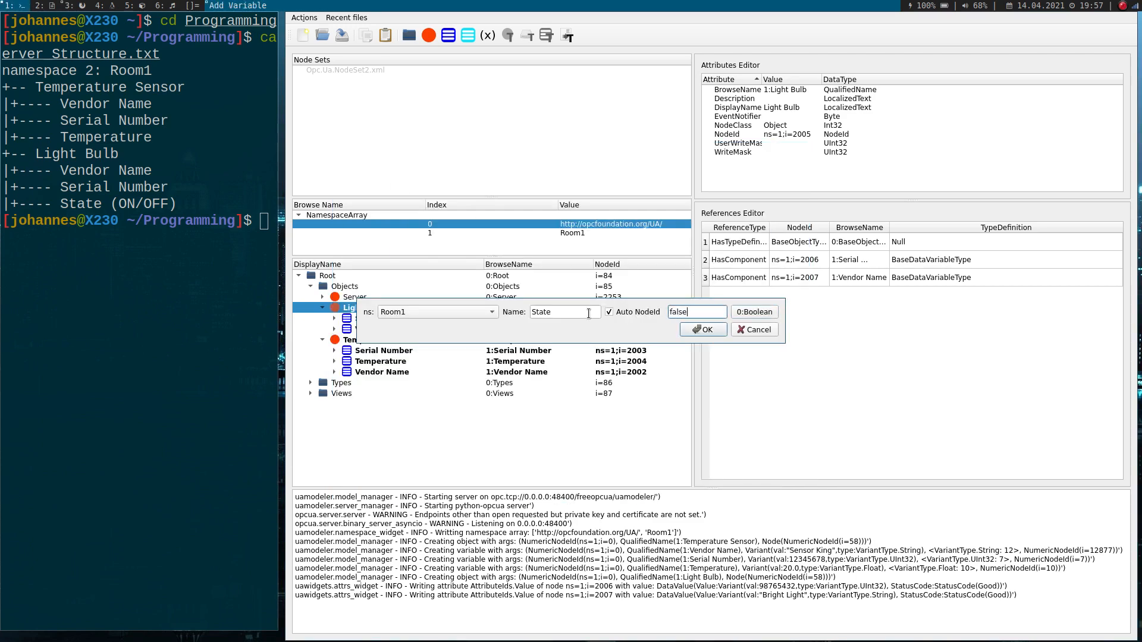
left_click(703, 330)
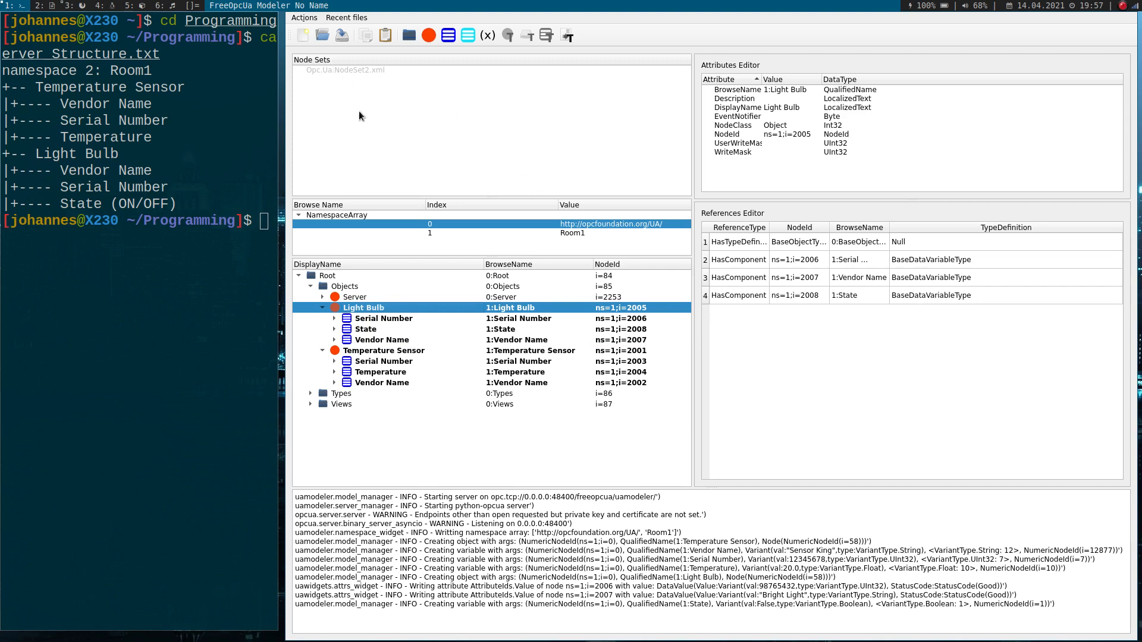
- Save the model as my_server.xml in the Programming folder, overwriting the existing file
left_click(301, 19)
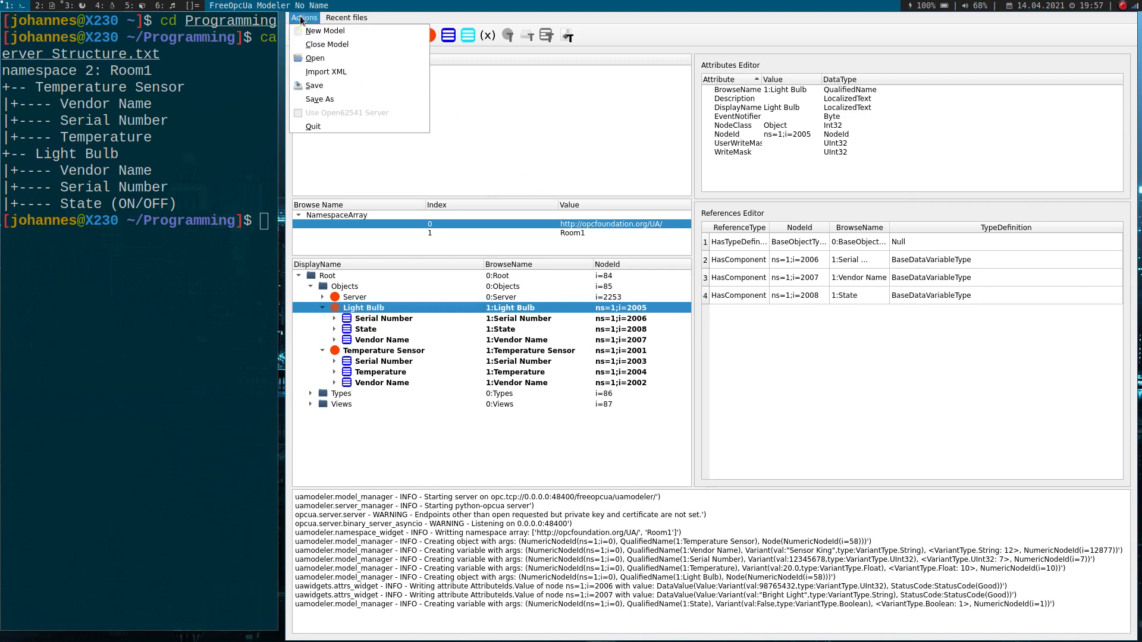
left_click(328, 86)
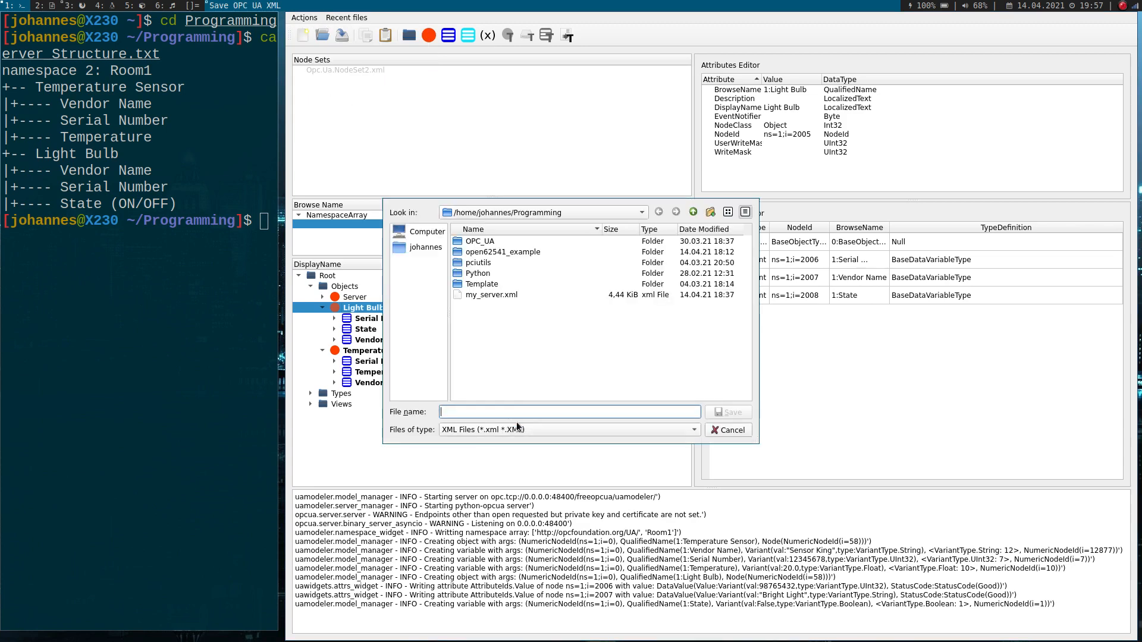
left_click(514, 295)
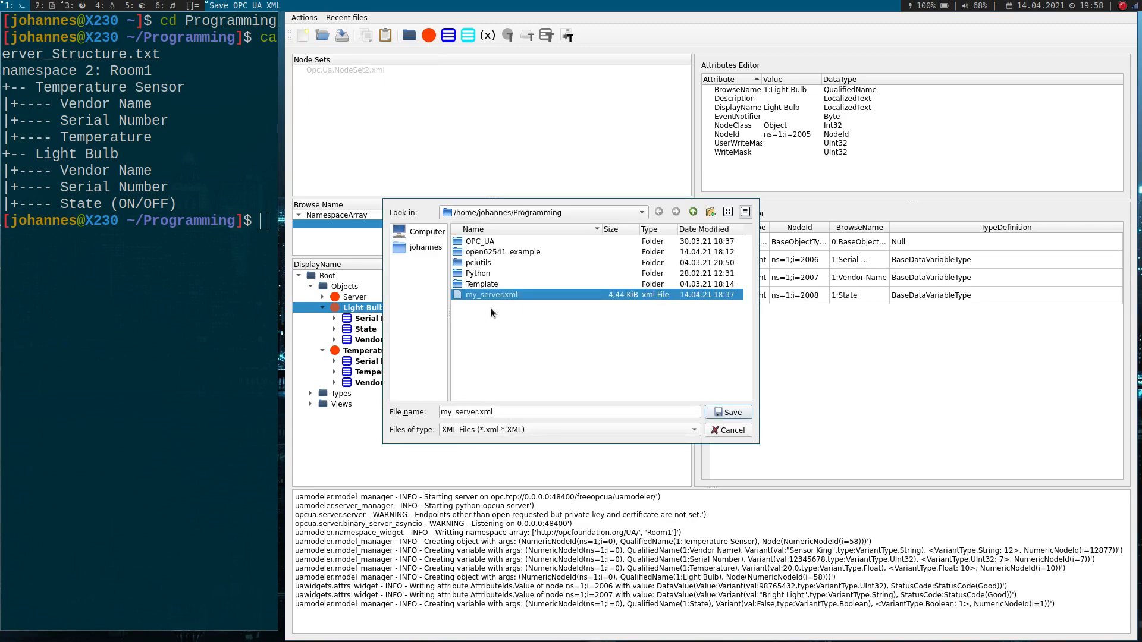
left_click(722, 413)
left_click(566, 334)
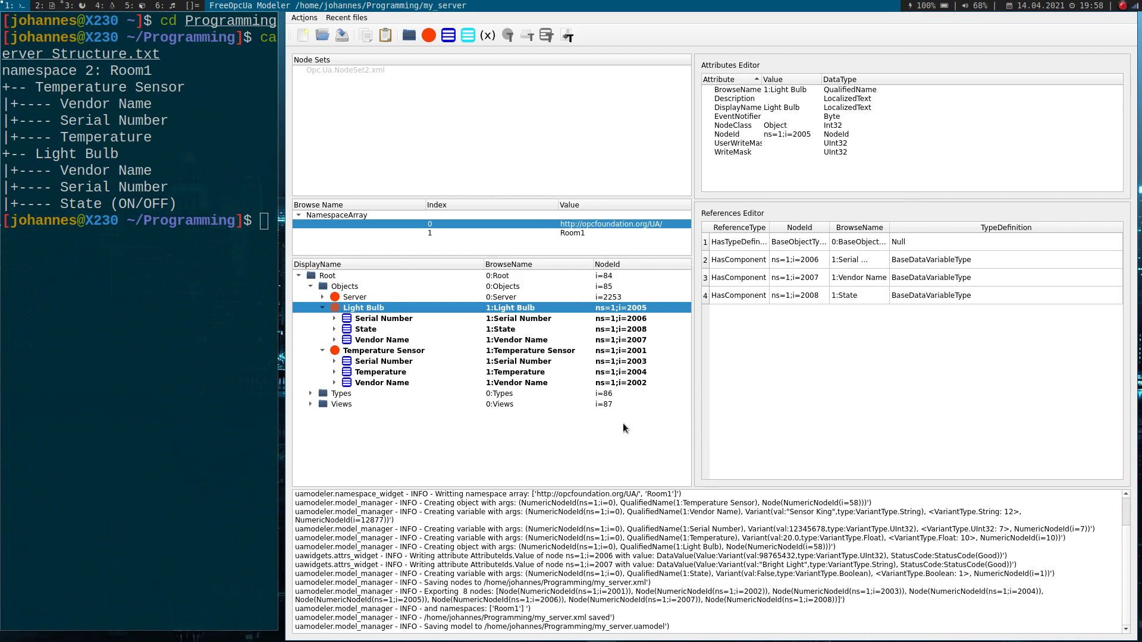
- Open a new terminal on the second workspace, enlarge its text, and change into the Programming directory
key("super+2")
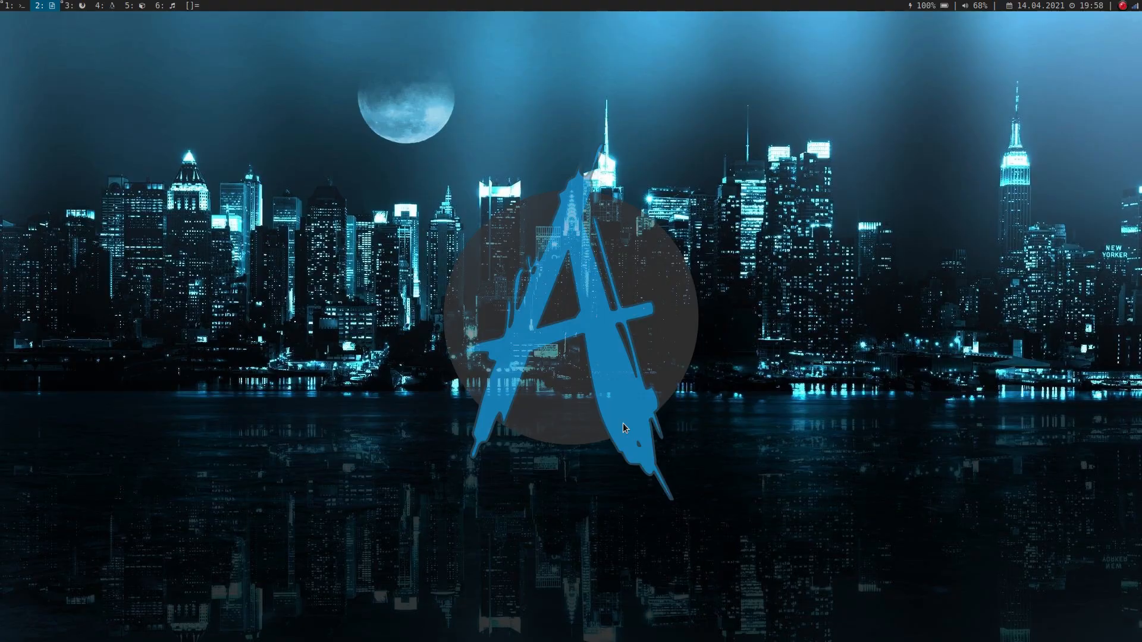
key("super+shift+Return")
type("ü")
key("ctrl+shift+Page_Up")
key("ctrl+shift+Page_Up")
key("ctrl+shift+Page_Up")
key("ctrl+shift+Page_Up")
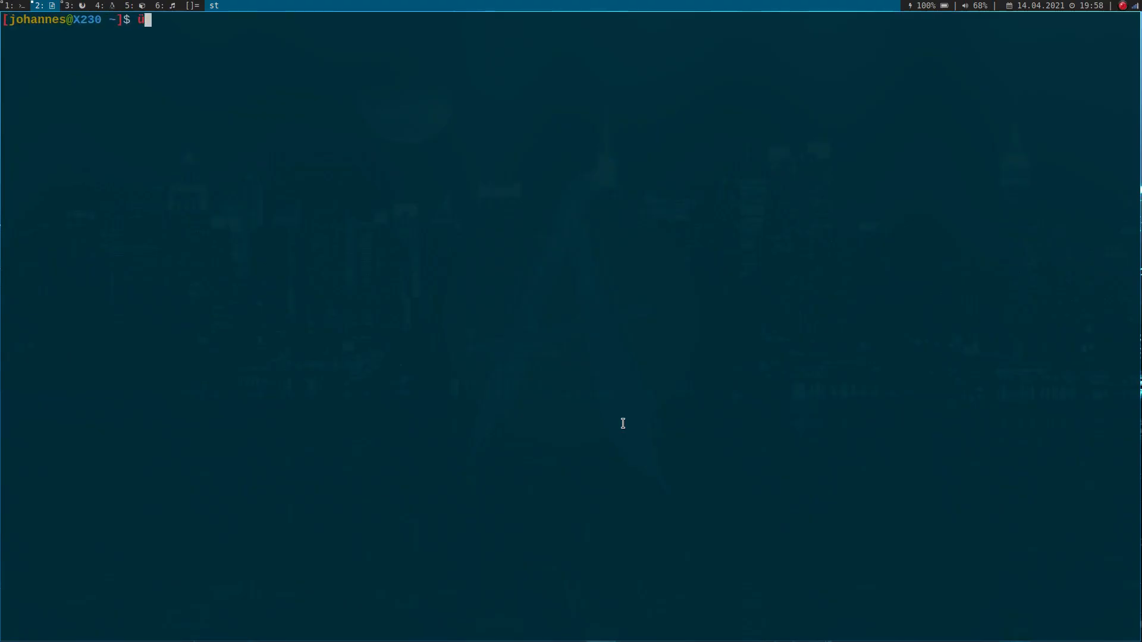
key("BackSpace")
type("cd Programming")
key("Return")
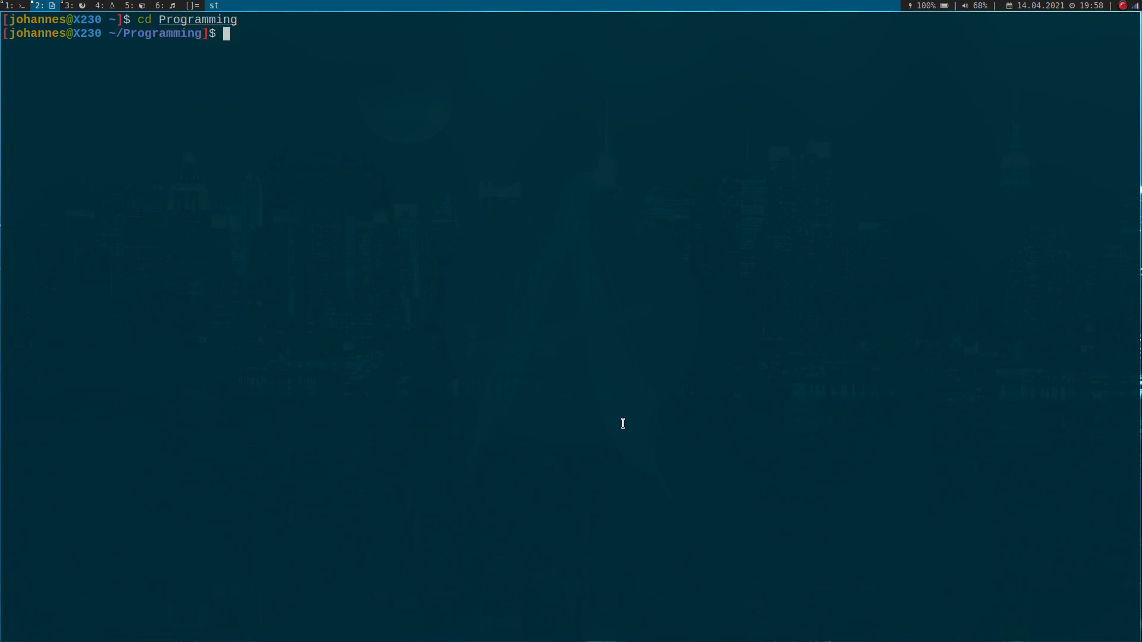
- Open my_server.xml in vim from the terminal
type("vim")
type("my_server.")
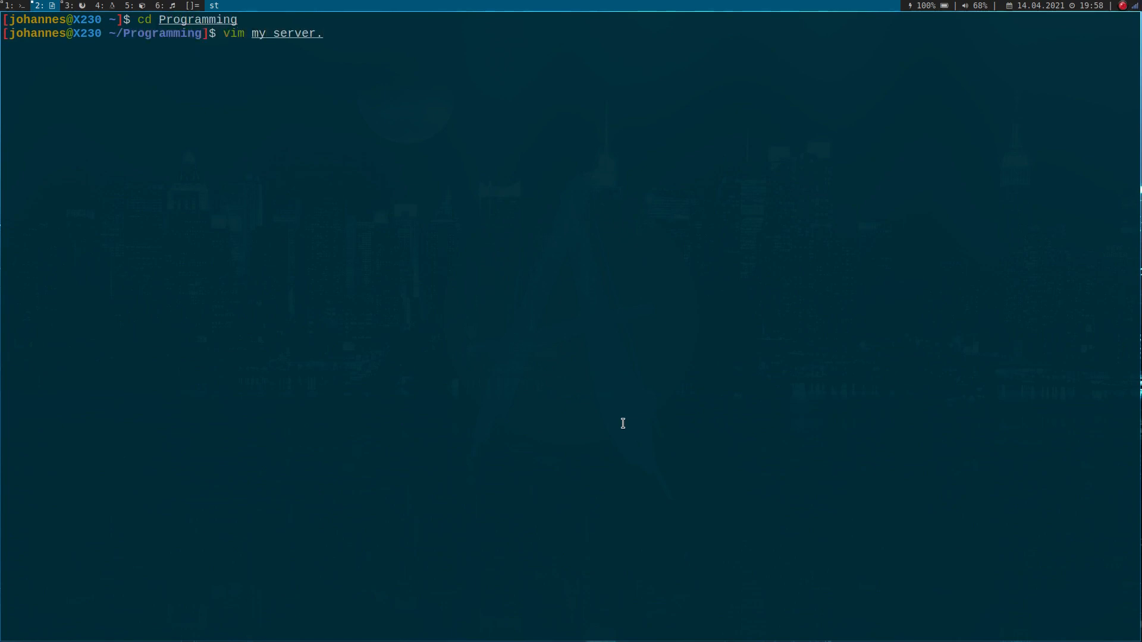
type("xml")
key("Return")
- Examine the exported XML in my_server.xml, from the namespace and aliases down to the Light Bulb object's variables
key("j")
key("j")
key("j")
key("j")
key("j")
key("j")
key("j")
key("j")
key("j")
key("j")
key("j")
key("j")
key("j")
key("j")
key("j")
key("j")
key("j")
key("j")
key("j")
key("j")
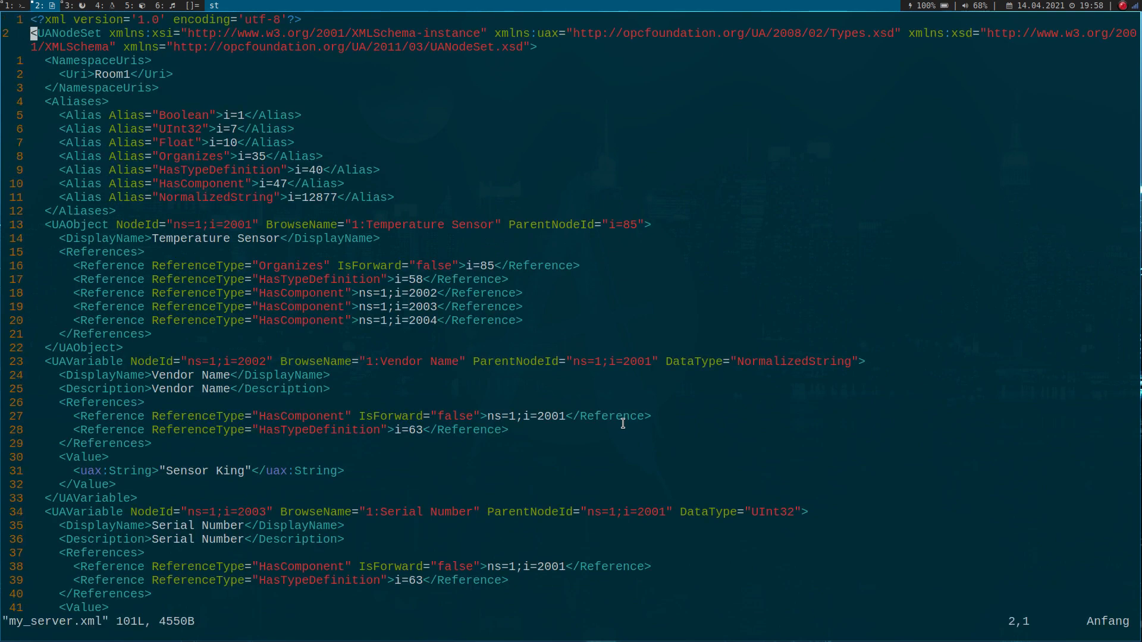
key("j")
key("j")
key("j")
key("j")
key("j")
key("j")
key("j")
key("j")
key("j")
key("j")
key("j")
key("j")
key("j")
key("j")
key("j")
key("j")
key("j")
key("j")
key("j")
key("j")
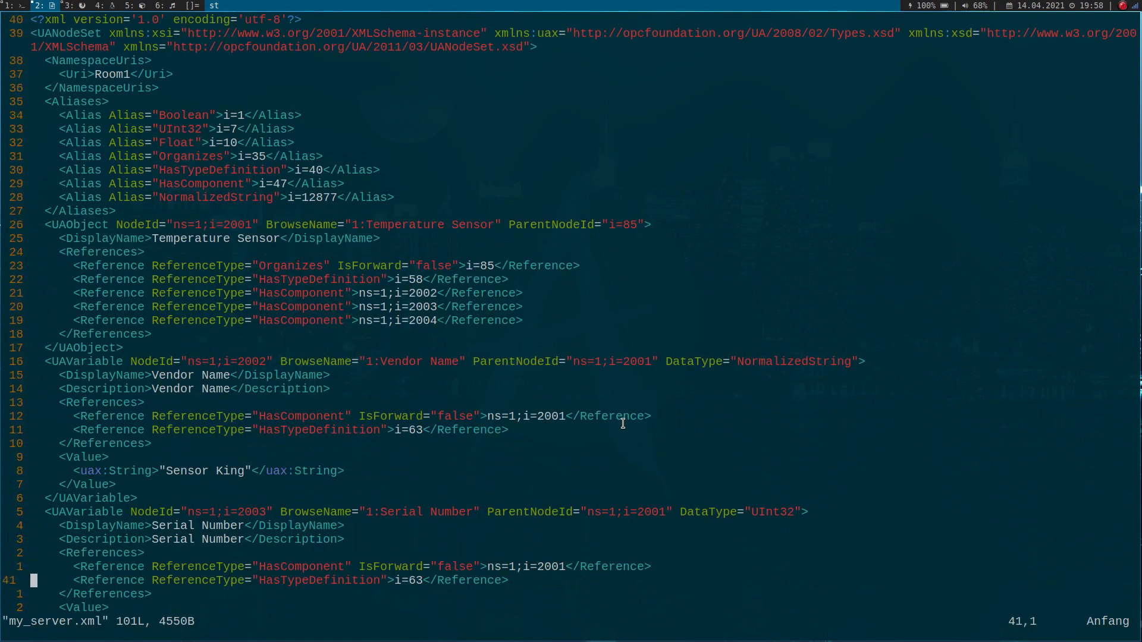
key("j")
key("j")
key("j")
key("j")
key("j")
key("j")
key("j")
key("j")
key("j")
key("j")
key("j")
key("j")
key("j")
key("j")
key("j")
key("j")
key("j")
key("j")
key("j")
key("j")
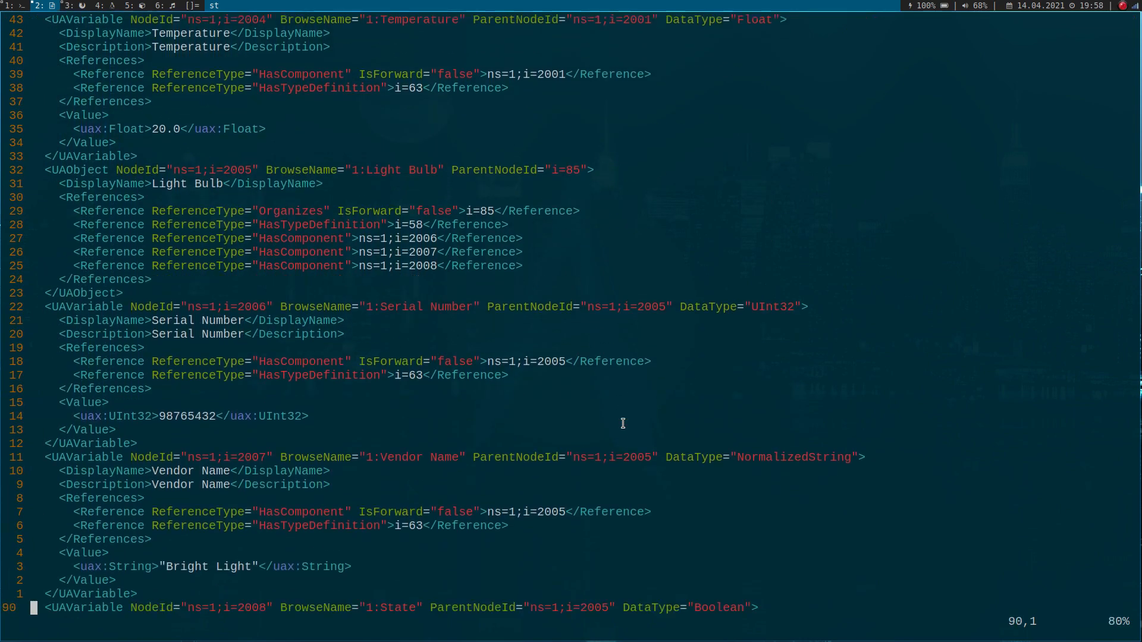
key("k")
key("k")
key("k")
key("k")
key("k")
key("k")
key("k")
key("k")
key("k")
key("k")
key("k")
key("k")
key("k")
key("k")
key("k")
key("k")
key("k")
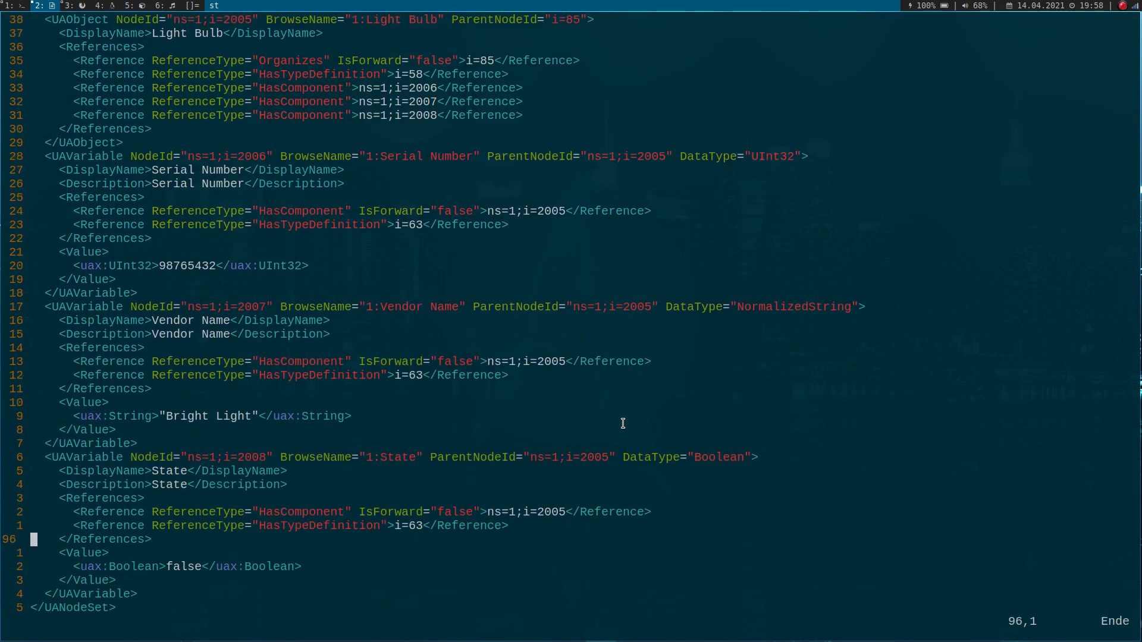
- Examine the Light Bulb's Vendor Name variable in the XML, from its node ID and description to its references and value
key("k")
key("k")
key("k")
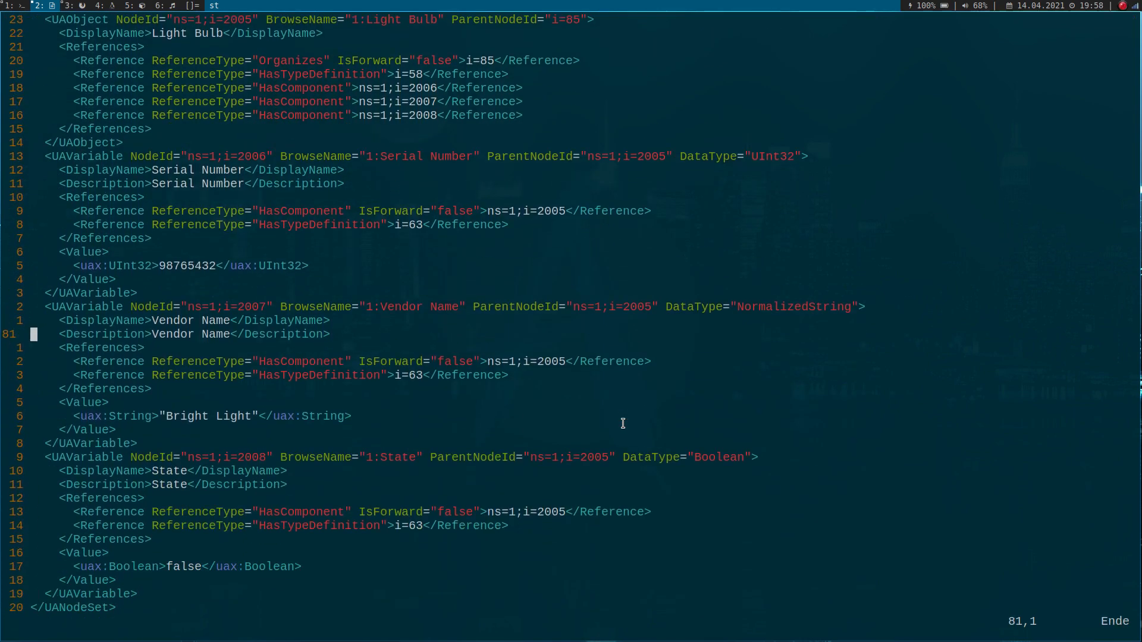
key("k")
key("k")
key("l")
key("l")
key("l")
key("l")
key("l")
key("l")
key("l")
key("l")
key("l")
key("l")
key("l")
key("l")
key("l")
key("l")
key("l")
key("l")
key("l")
key("l")
key("l")
key("l")
key("l")
key("l")
key("l")
key("l")
key("l")
key("l")
key("l")
key("l")
key("l")
key("l")
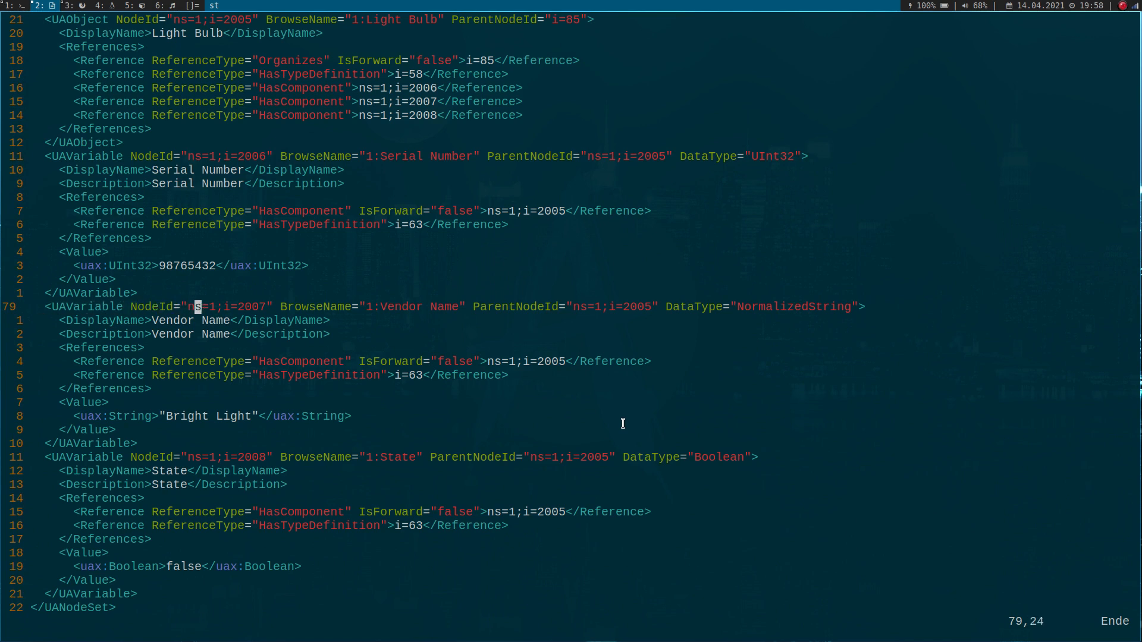
key("l")
key("l")
key("l")
key("l")
key("l")
key("l")
key("l")
key("l")
key("l")
key("l")
key("l")
key("l")
key("l")
key("l")
key("l")
key("l")
key("l")
key("l")
key("l")
key("l")
key("j")
key("j")
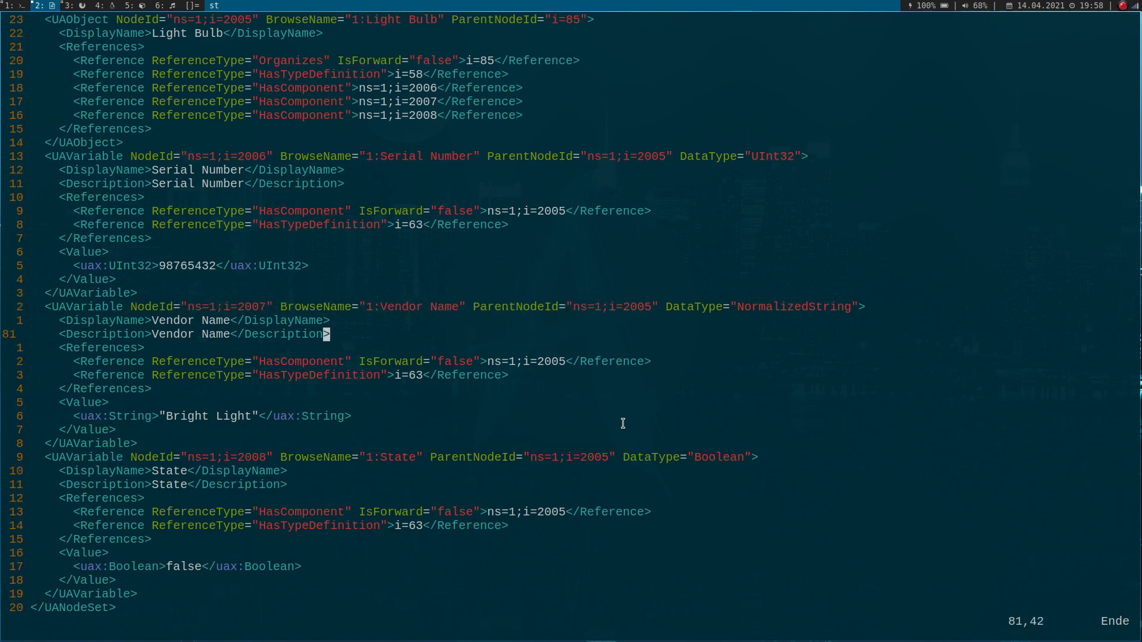
key("k")
key("k")
key("j")
key("j")
key("j")
key("j")
key("j")
key("j")
key("j")
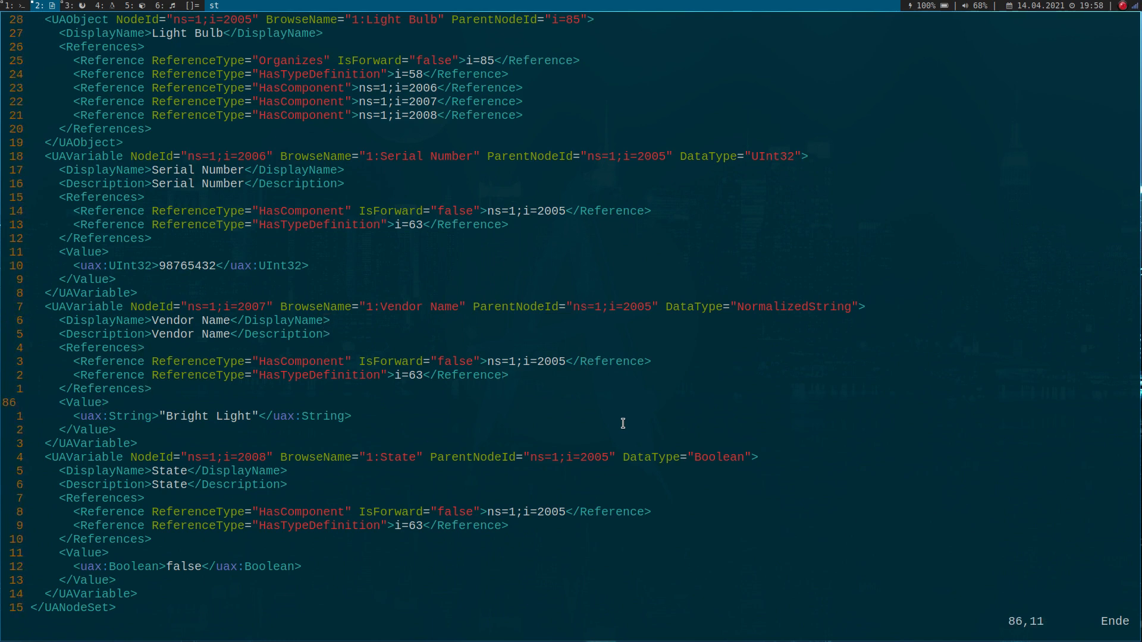
key("k")
key("k")
key("j")
key("j")
- Write and quit my_server.xml in vim, and start an interactive Python session in the terminal with larger text
type(":wq")
key("Return")
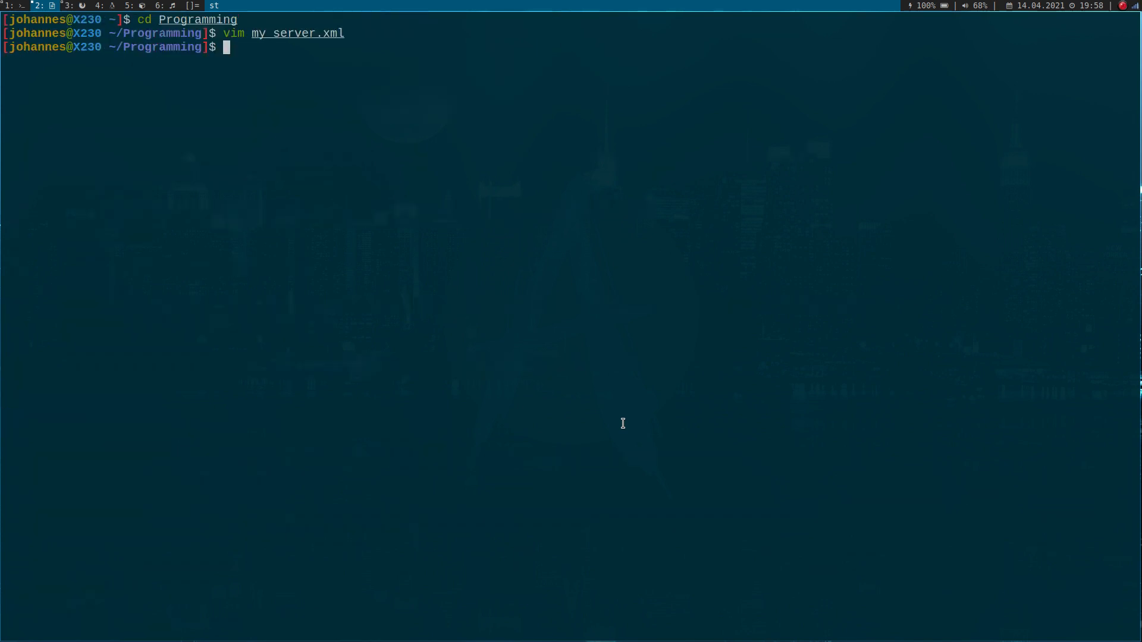
key("ctrl+shift+Page_Up")
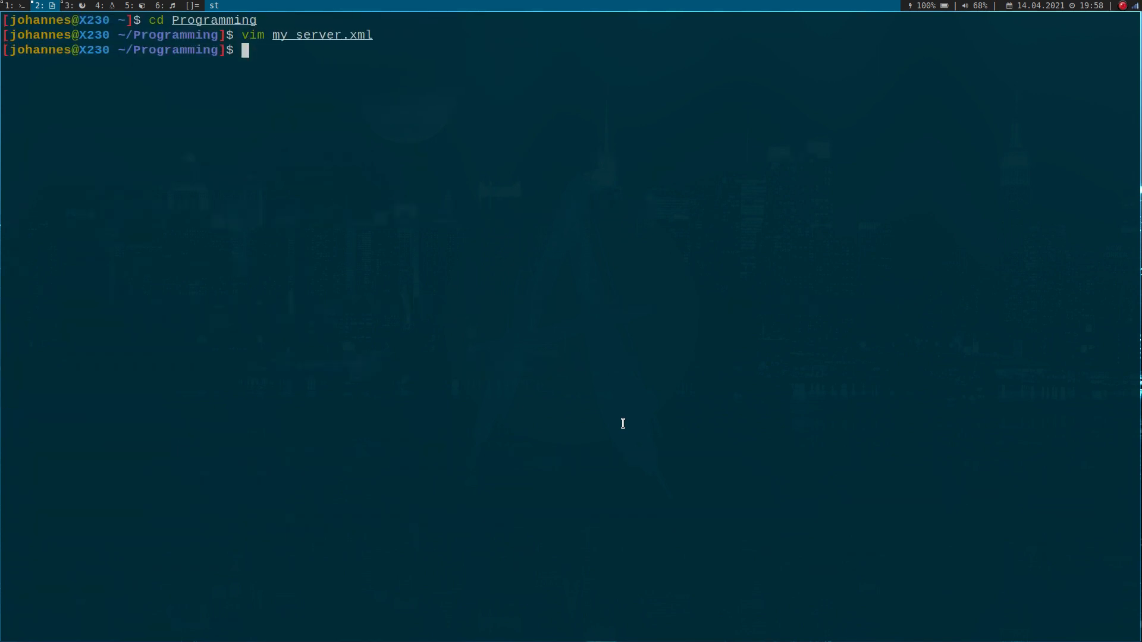
key("ctrl+shift+Page_Up")
type("pyt")
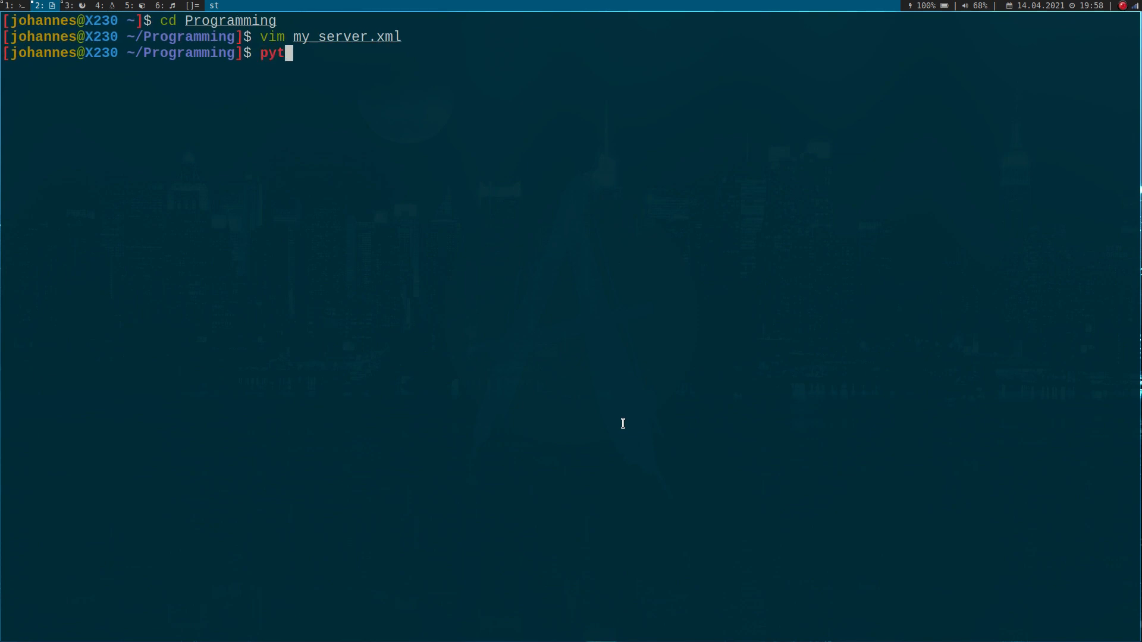
type("hon")
key("Return")
type("imp")
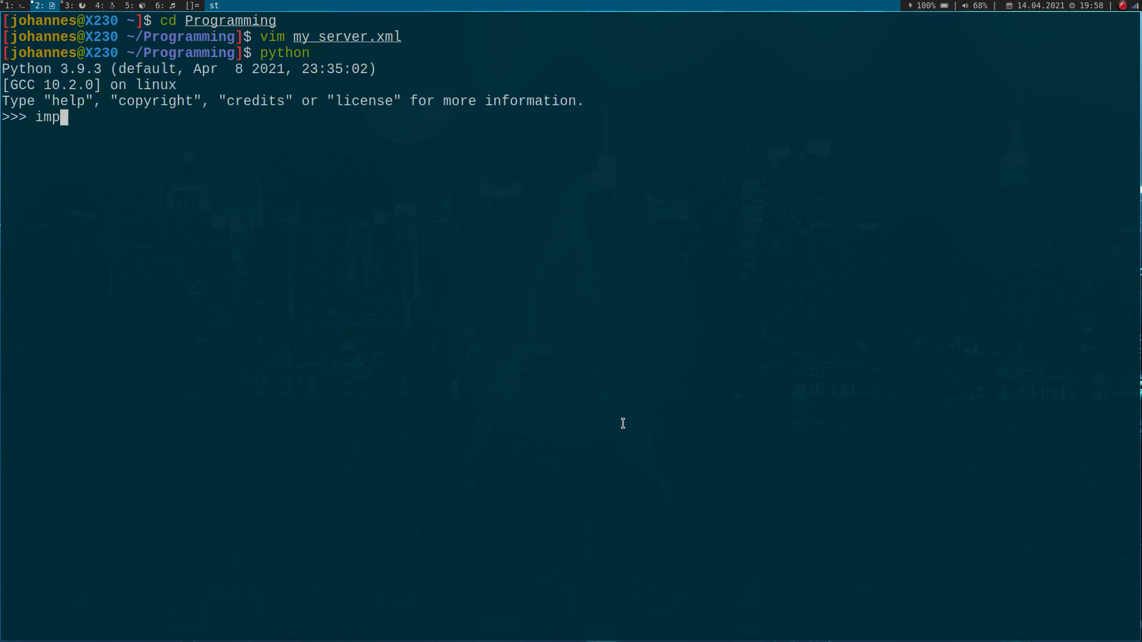
type("ort opcua")
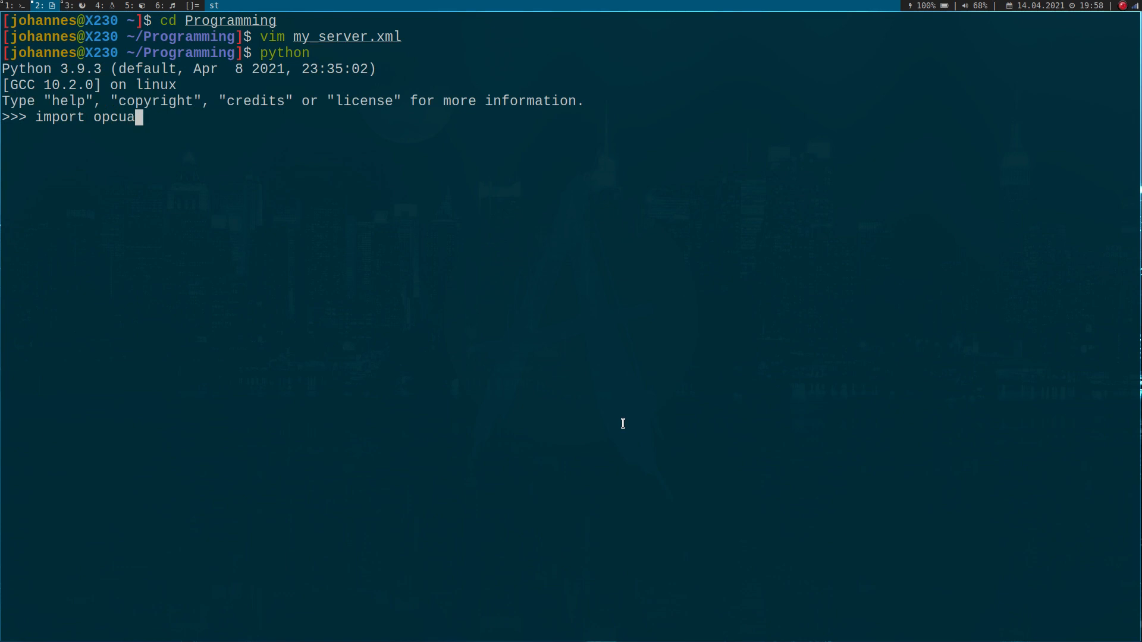
key("BackSpace")
key("BackSpace")
key("BackSpace")
key("BackSpace")
key("BackSpace")
key("BackSpace")
key("BackSpace")
key("BackSpace")
key("BackSpace")
key("BackSpace")
key("BackSpace")
key("BackSpace")
- Import Server from the opcua package and sleep from the time module in the Python session
type("fro")
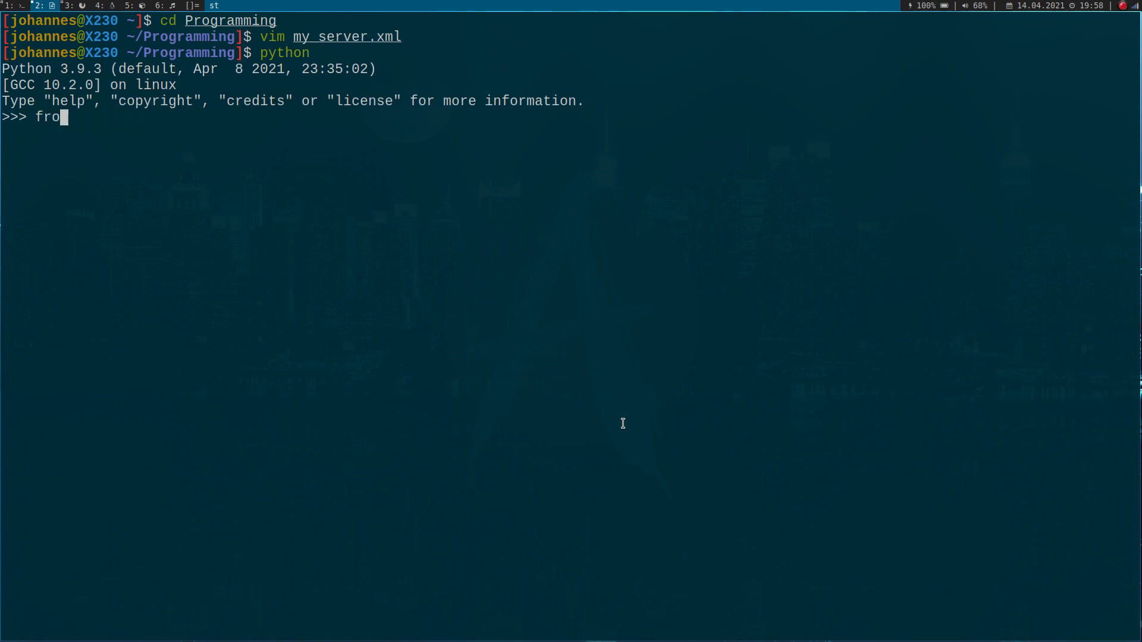
type("m opcua impot")
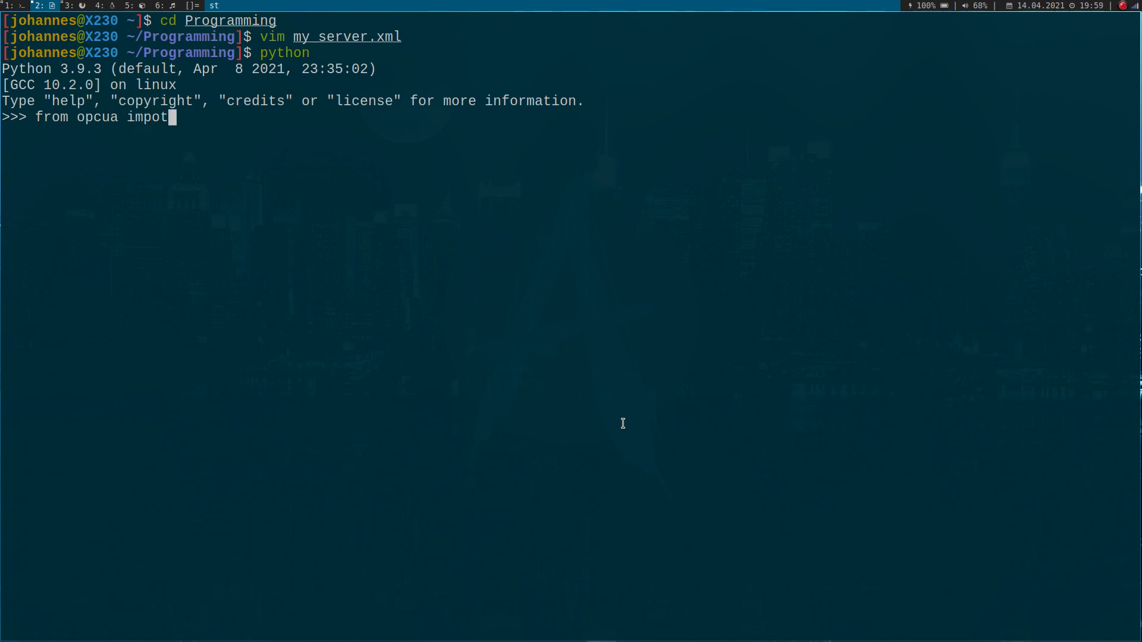
key("BackSpace")
type("rt Server")
key("Return")
type("from ti")
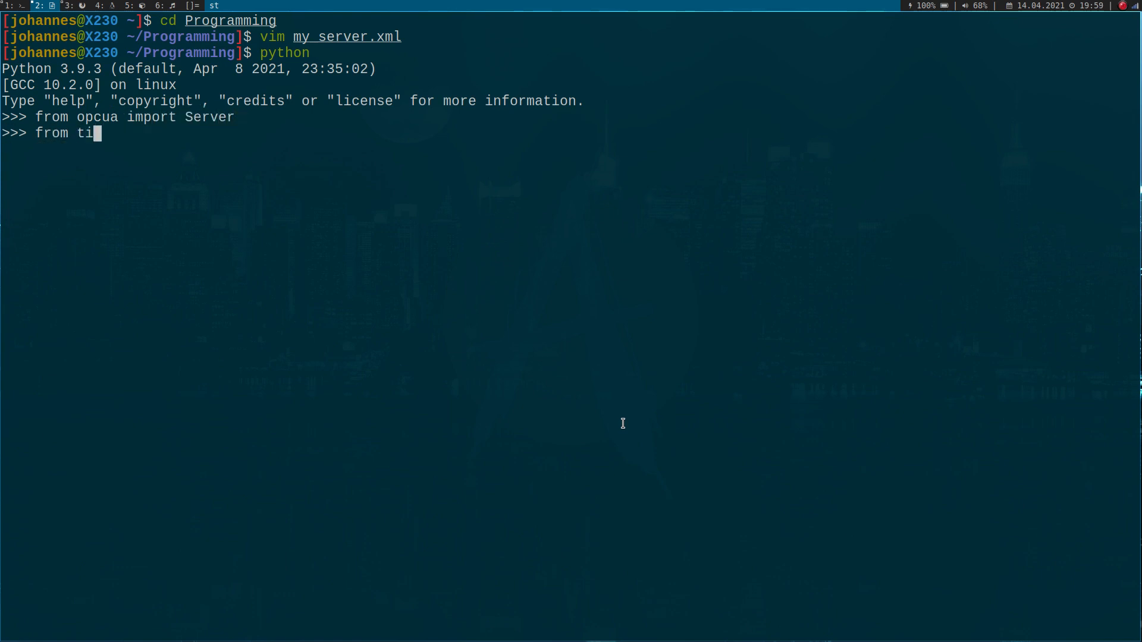
type("me import sle")
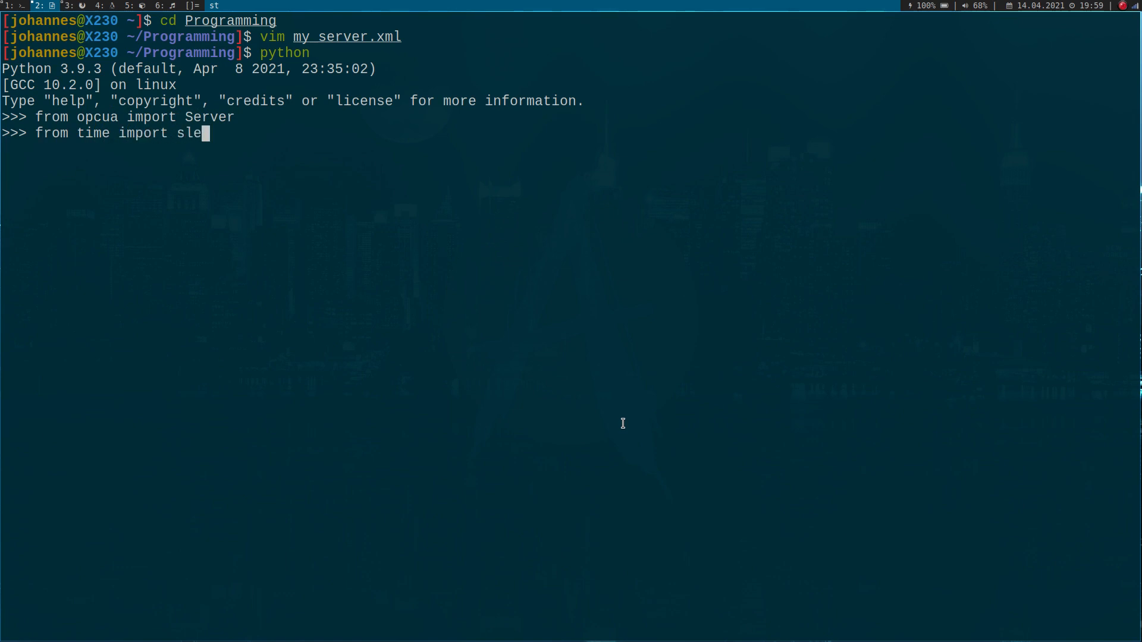
type("ep")
key("Return")
- Create a Server() instance and assign it to the variable server
type("server=Se")
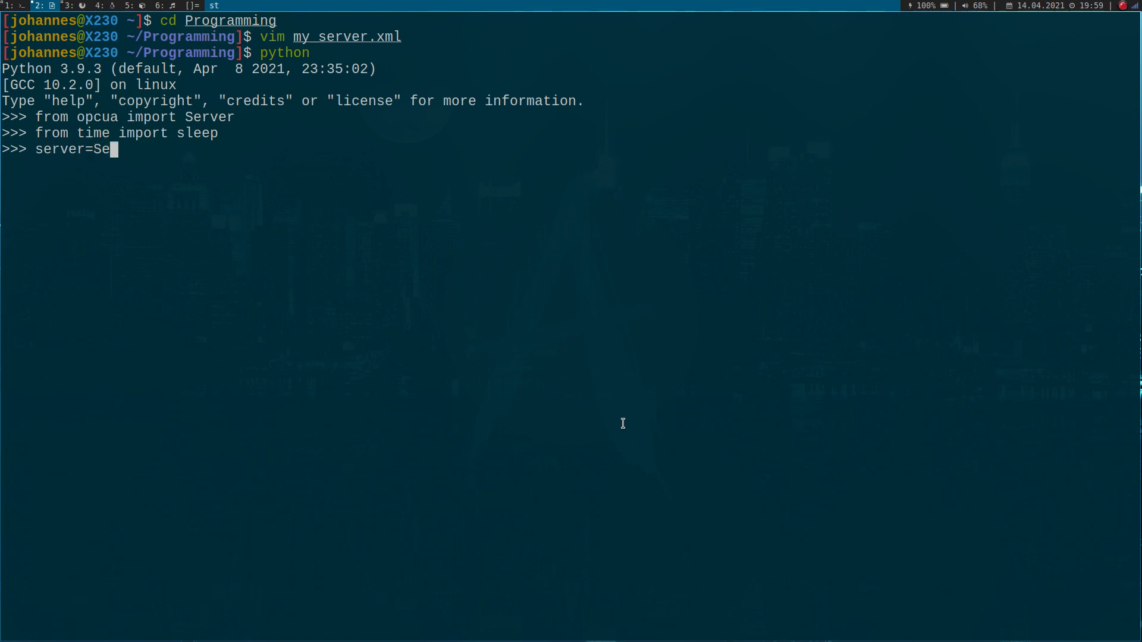
type("rver()")
key("Return")
- Set the server's endpoint to opc.tcp://127.0.0.1:4840 with set_endpoint
type("server")
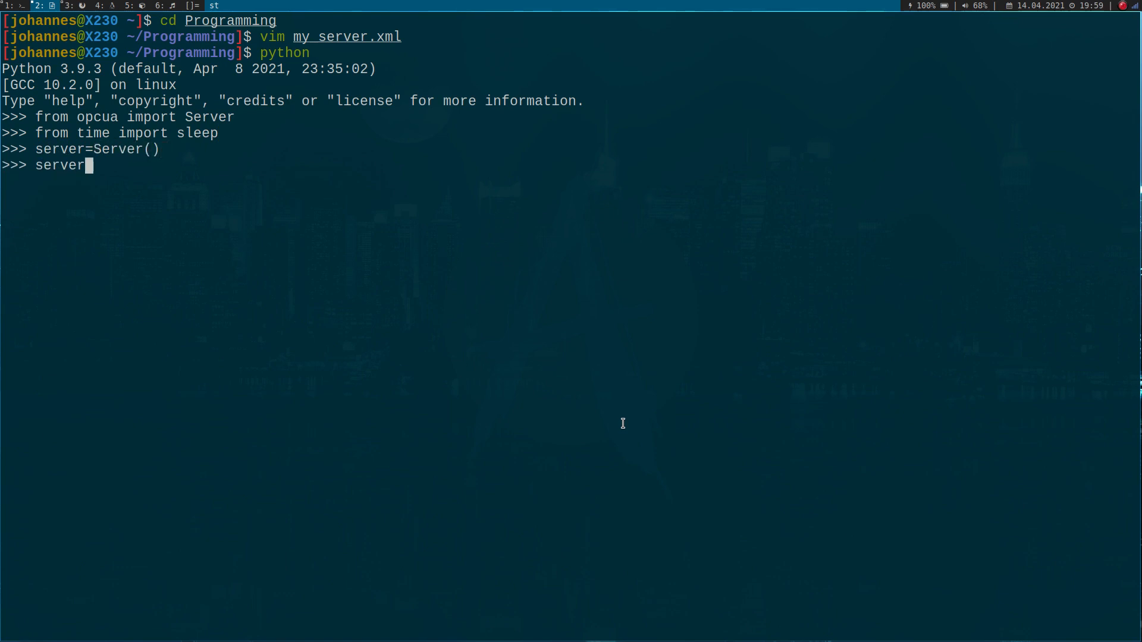
type(".set_endpoint(")
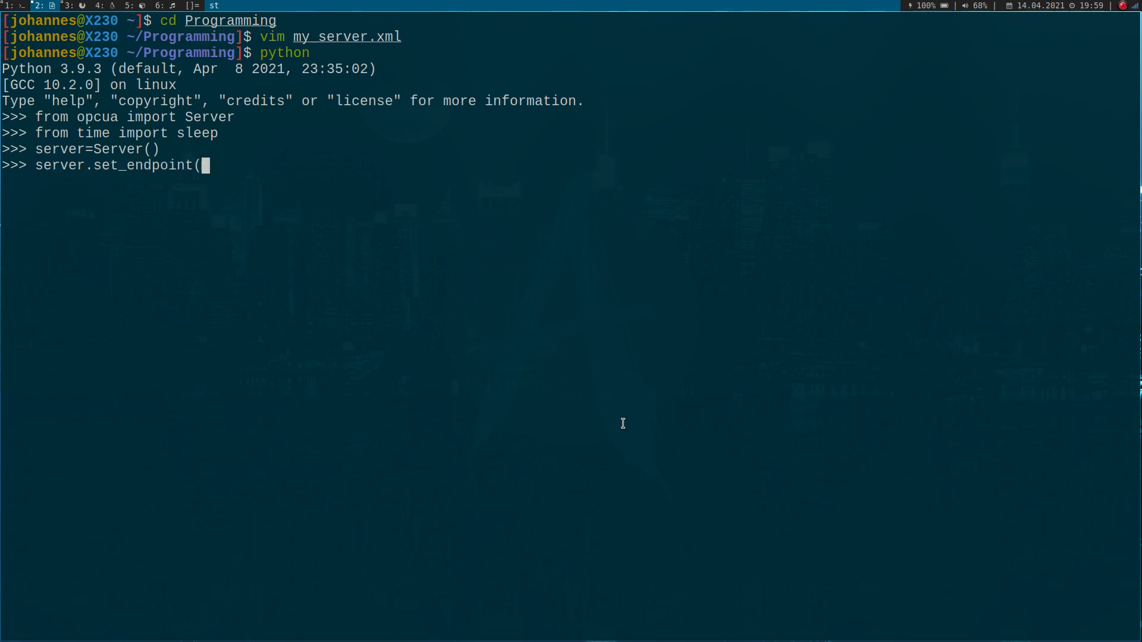
type("\"opc.tcp://")
key("BackSpace")
key("BackSpace")
key("BackSpace")
type("://127.0")
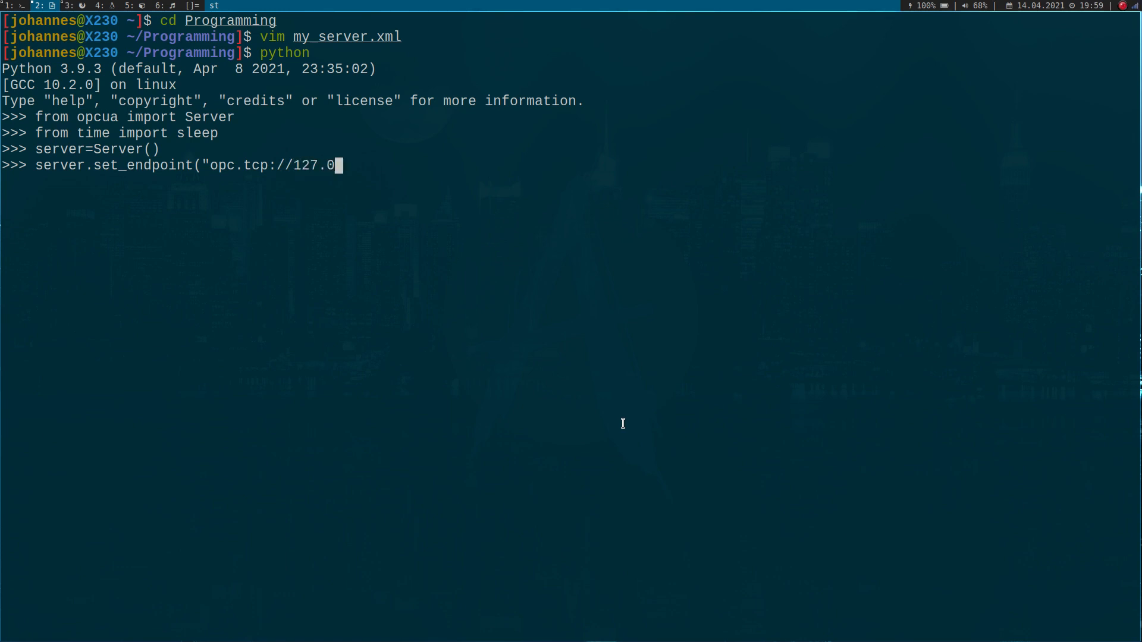
type(".0.1:4840\"")
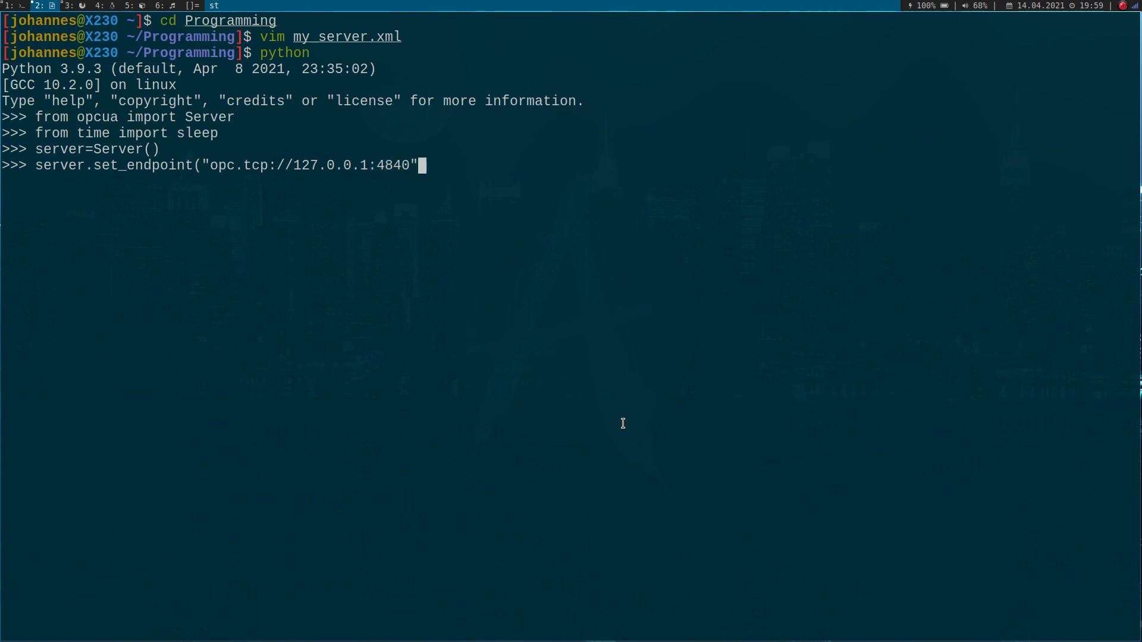
type(")")
key("Return")
- Import the model file my_server.xml into the server with import_xml
type("server.import_xml(")
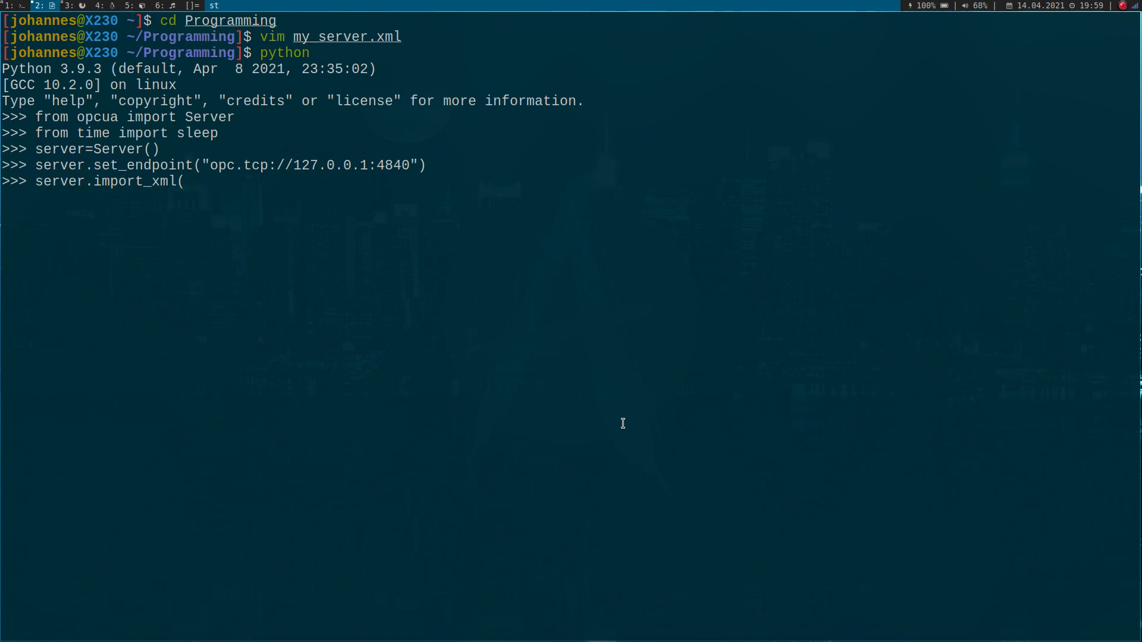
type("\"my_server.xml\"")
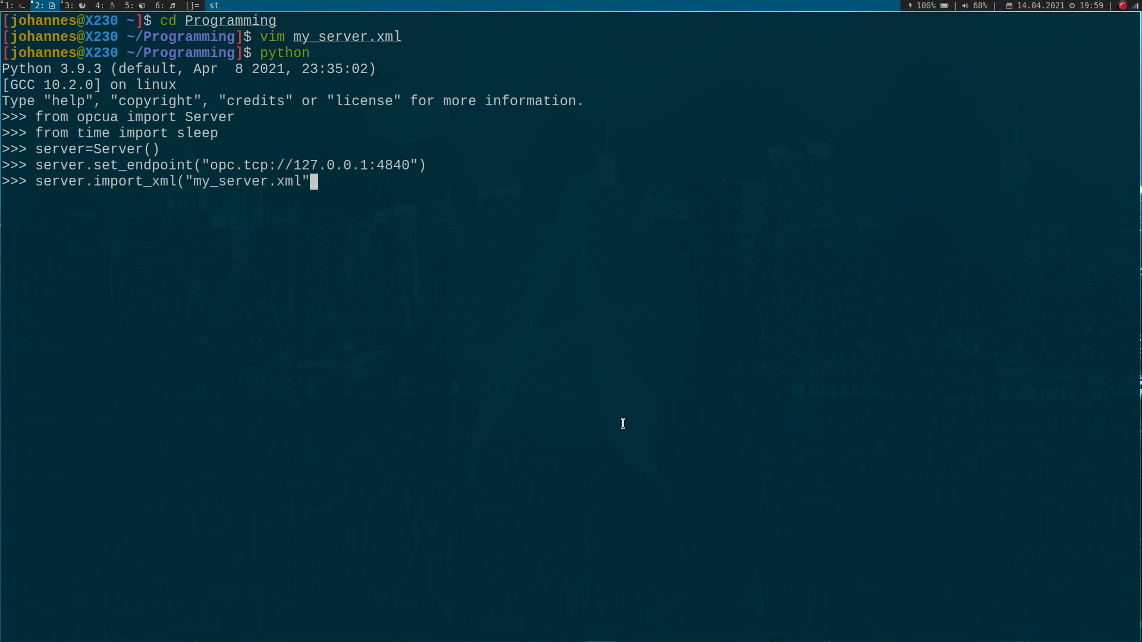
type(")")
key("Return")
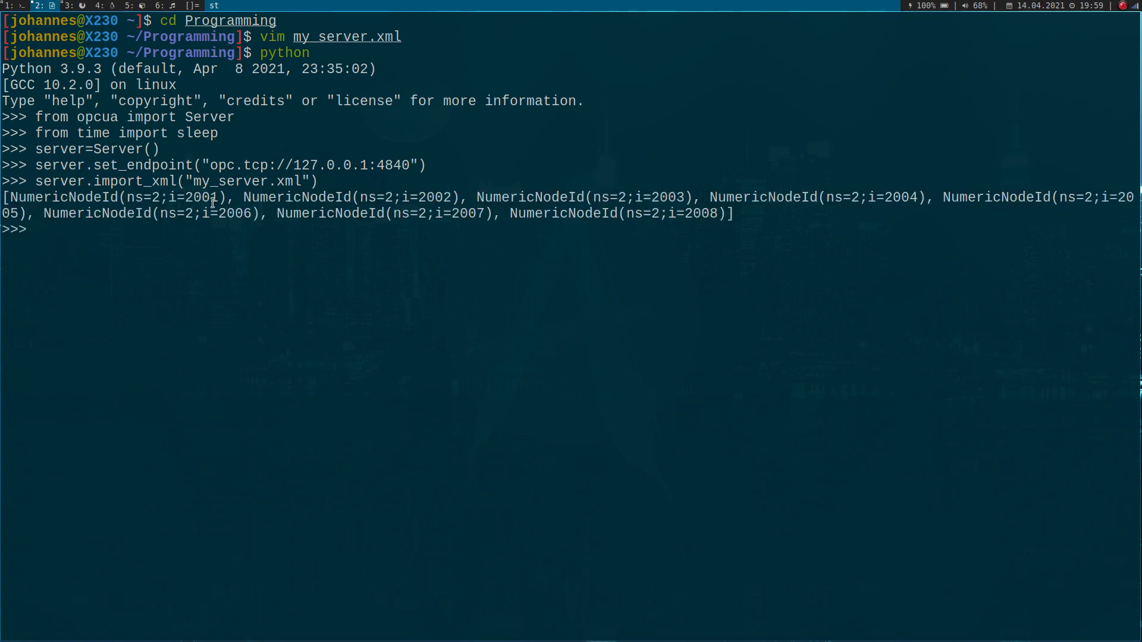
- Compare the node IDs returned by the import with the node IDs in FreeOpcUa Modeler's address space tree
left_click_drag(4, 198, 731, 213)
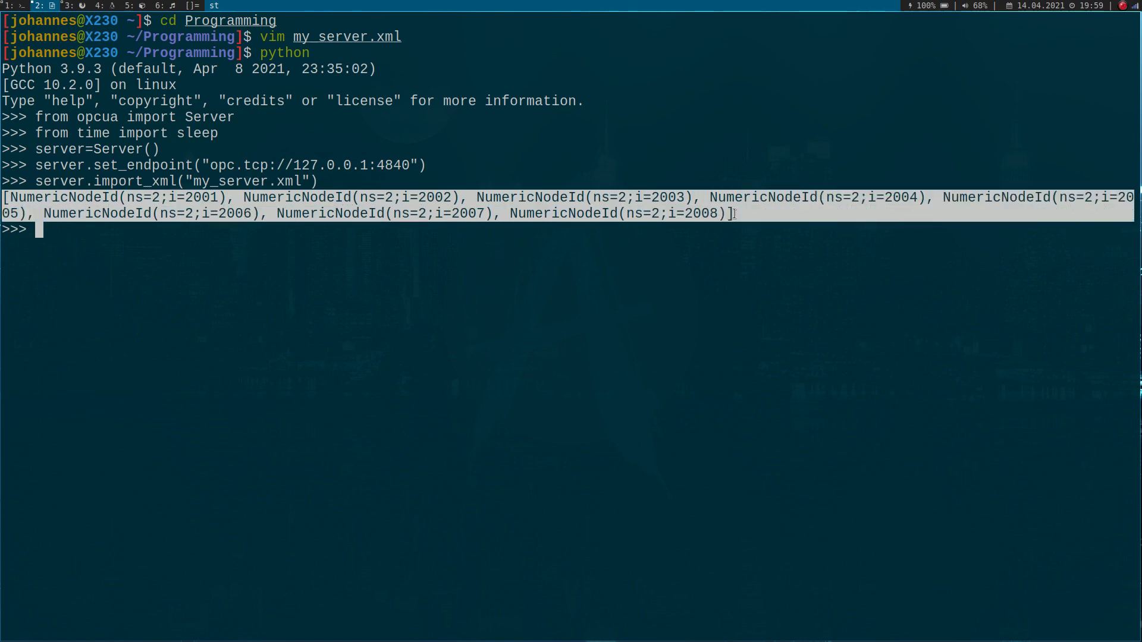
left_click(716, 215)
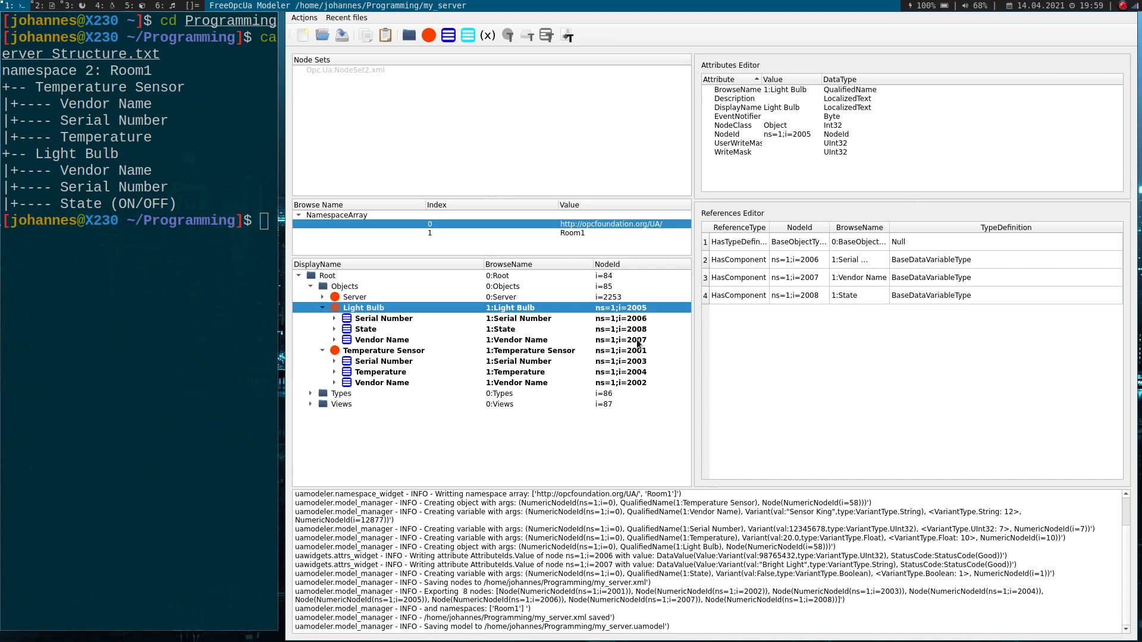
left_click(631, 330)
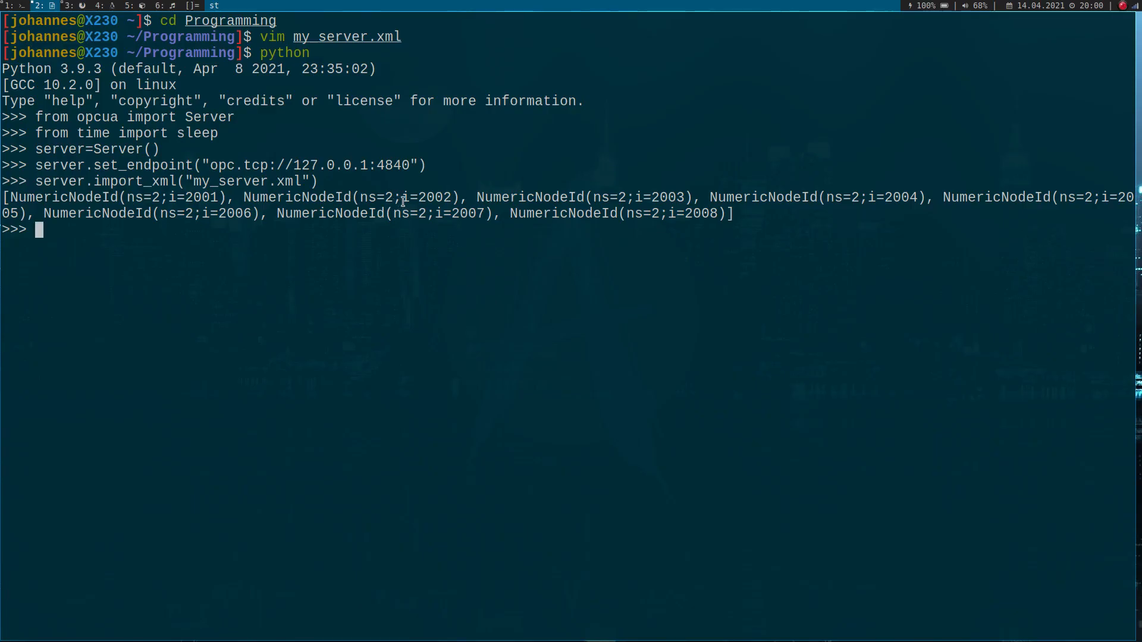
type("try:")
key("Return")
key("ctrl+c")
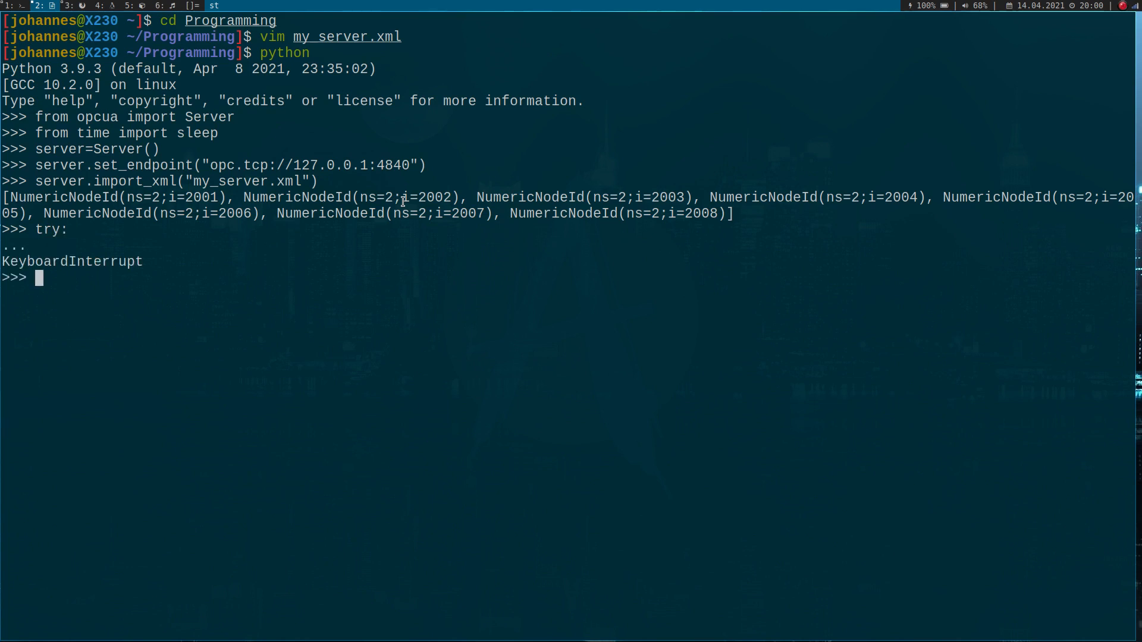
- Start the OPC UA server from the Python session with server.start()
type("server.start()")
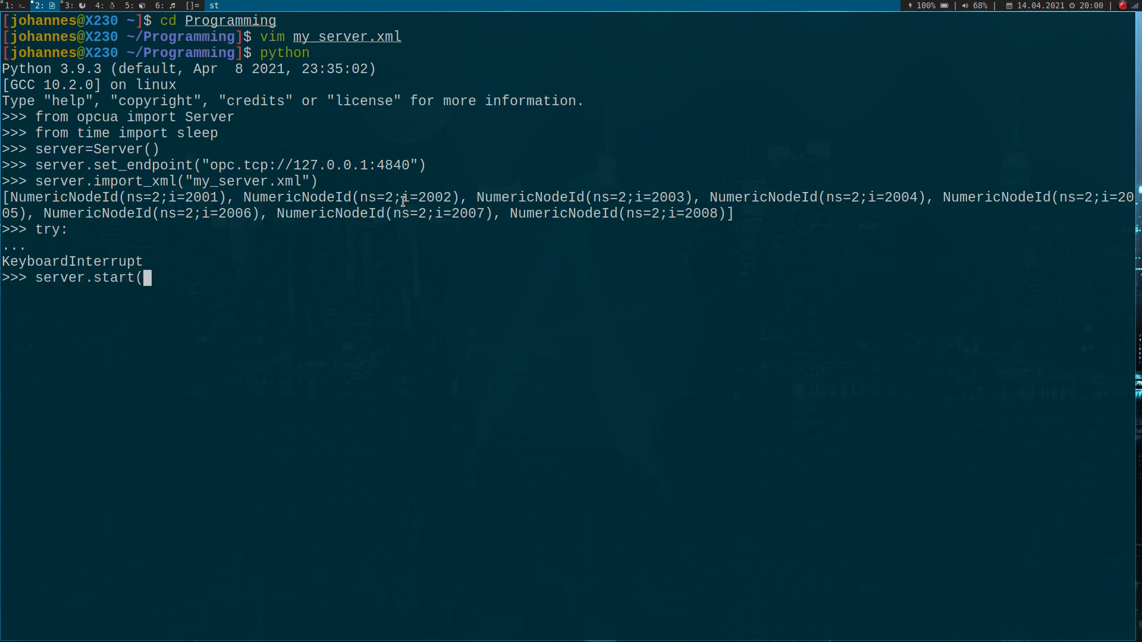
key("Return")
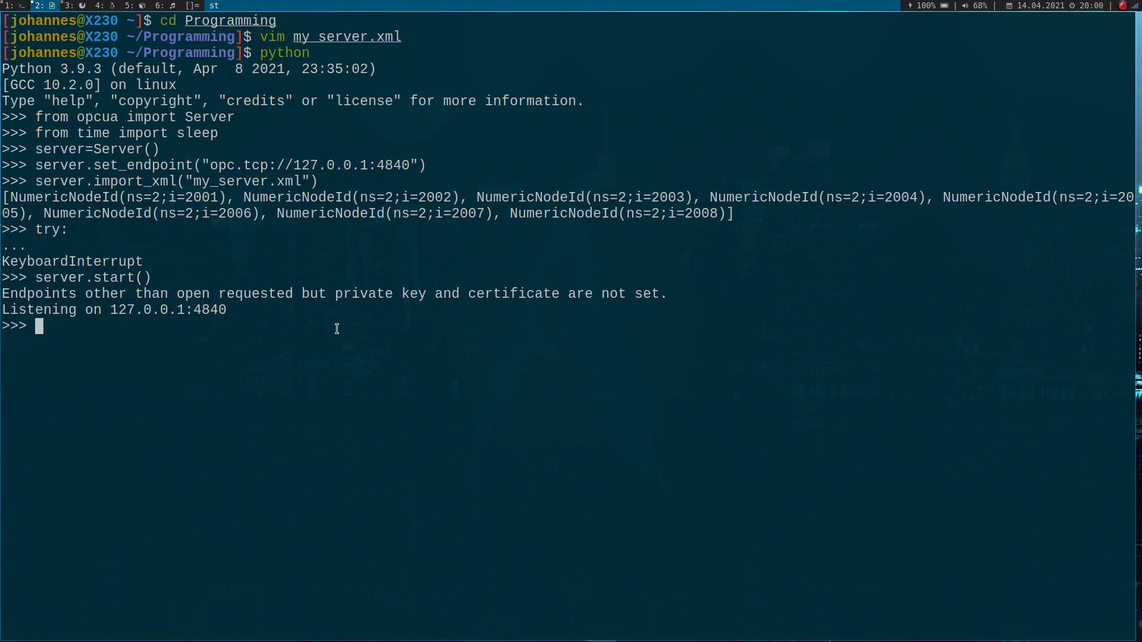
- Open a new full-size terminal, enlarge its text, and launch opcua-client from it
key("super+m")
key("super+shift+Return")
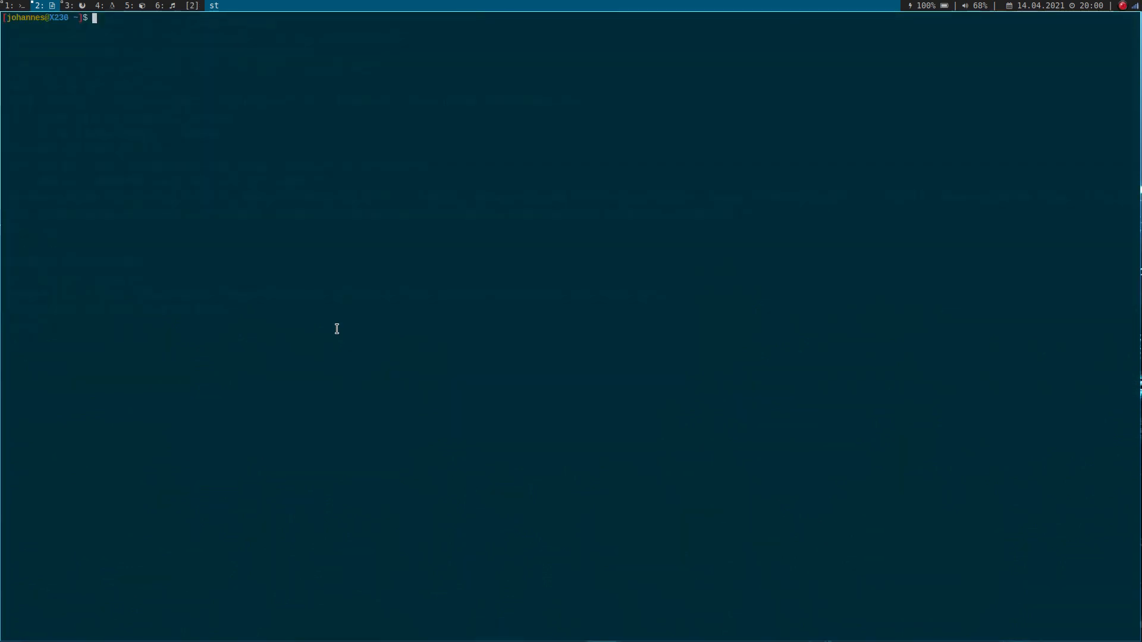
key("ctrl+shift+Page_Up")
key("ctrl+shift+Page_Up")
key("ctrl+shift+Page_Up")
key("ctrl+shift+Page_Up")
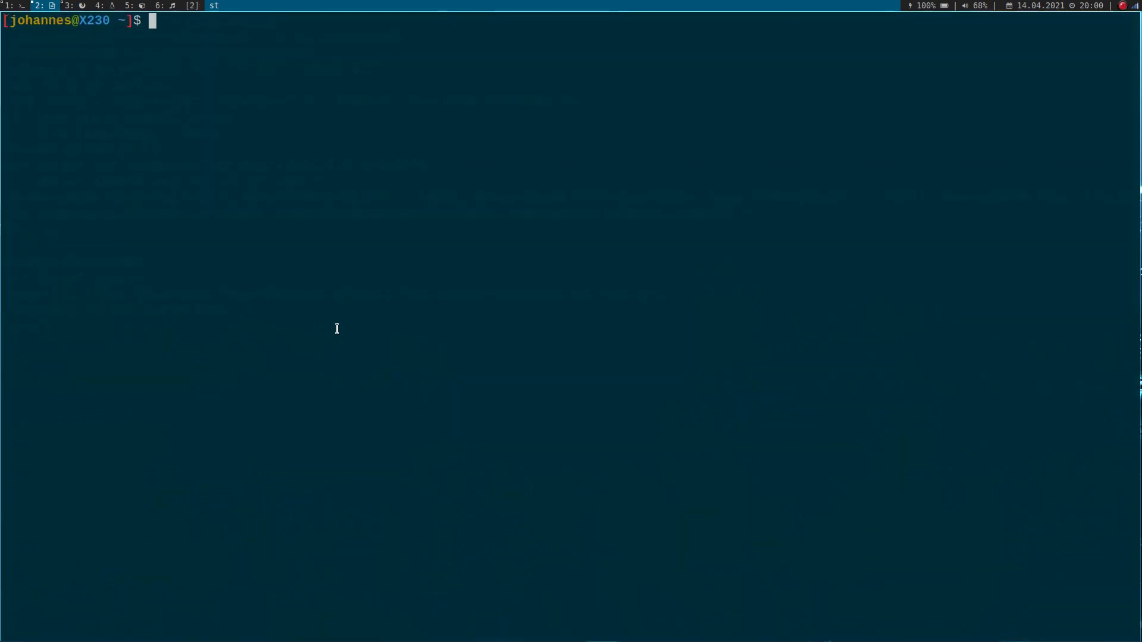
type("opc")
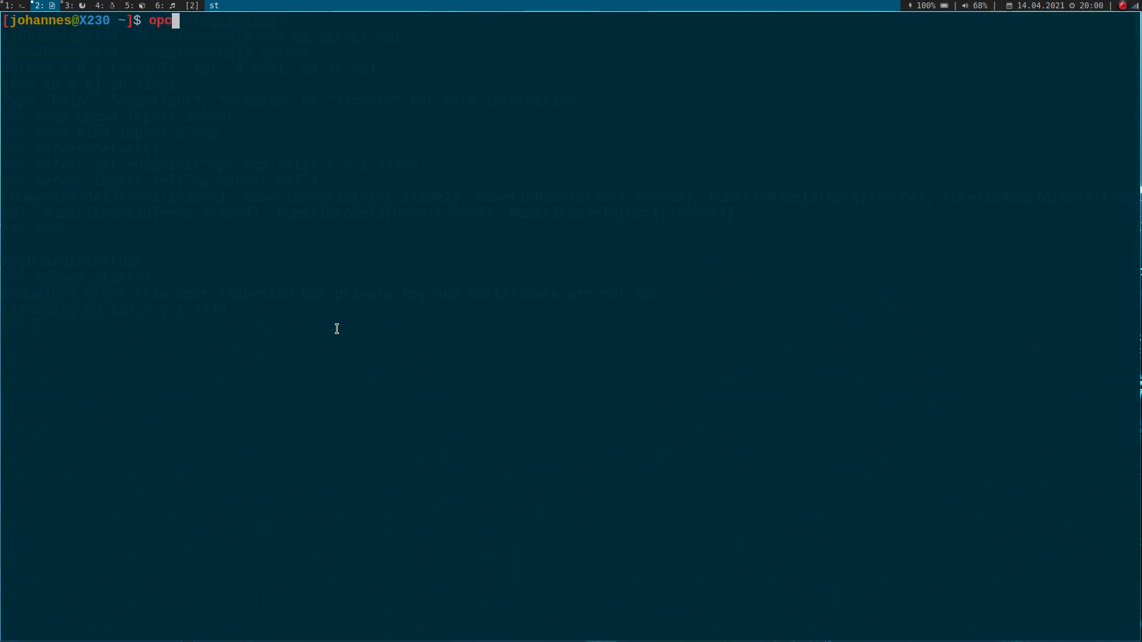
type("ua-client")
key("Return")
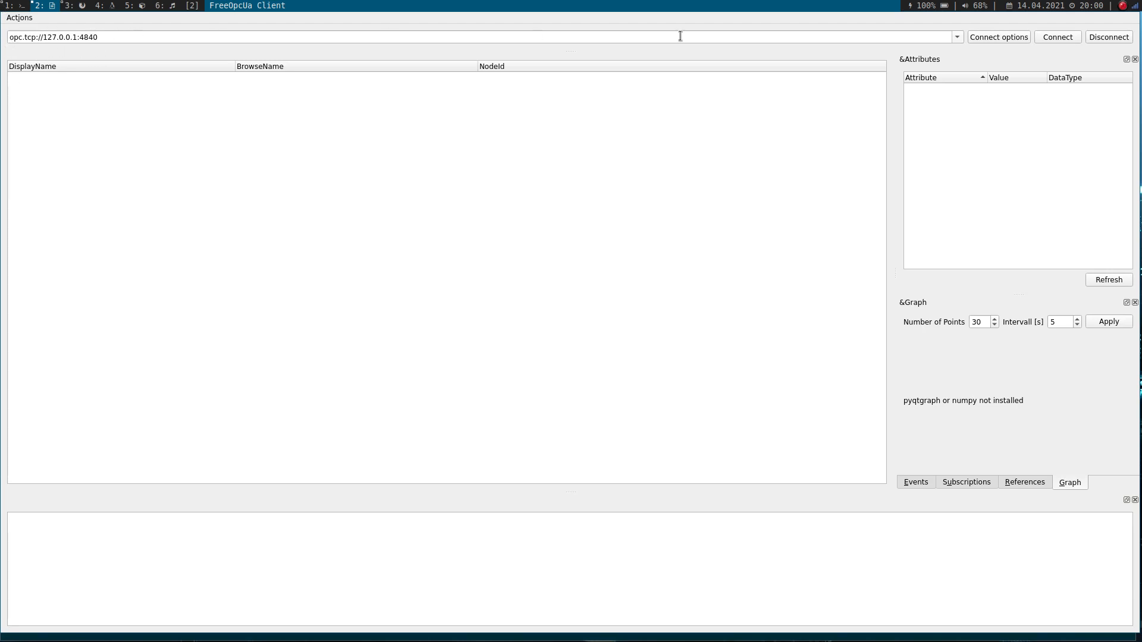
- Connect the client to opc.tcp://127.0.0.1:4840 and expand the Objects folder
left_click(1056, 37)
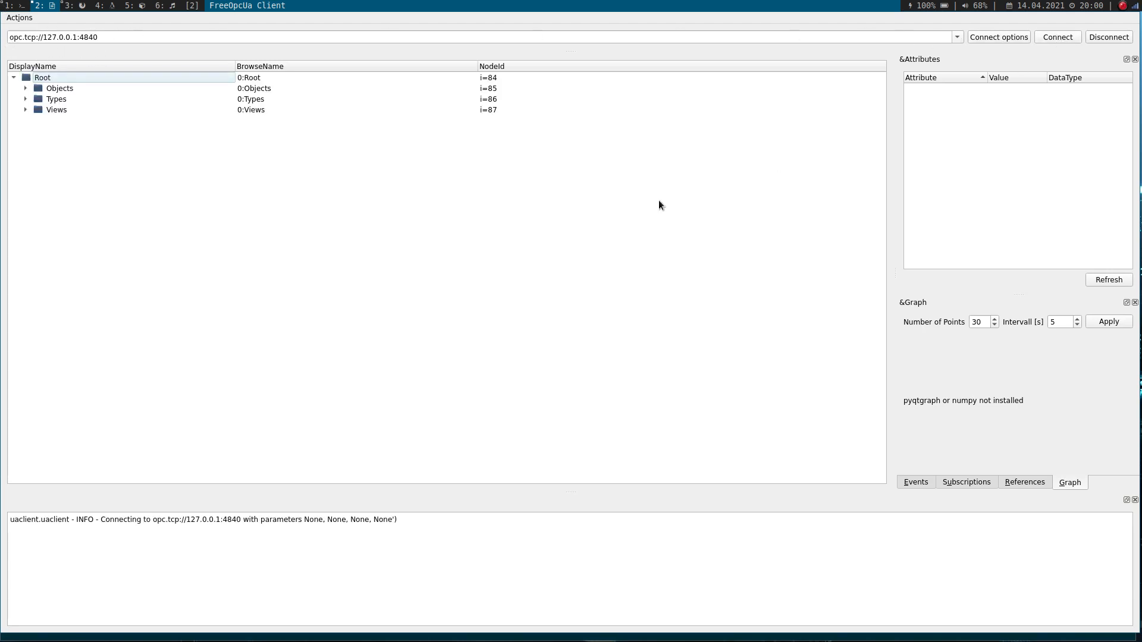
left_click(26, 89)
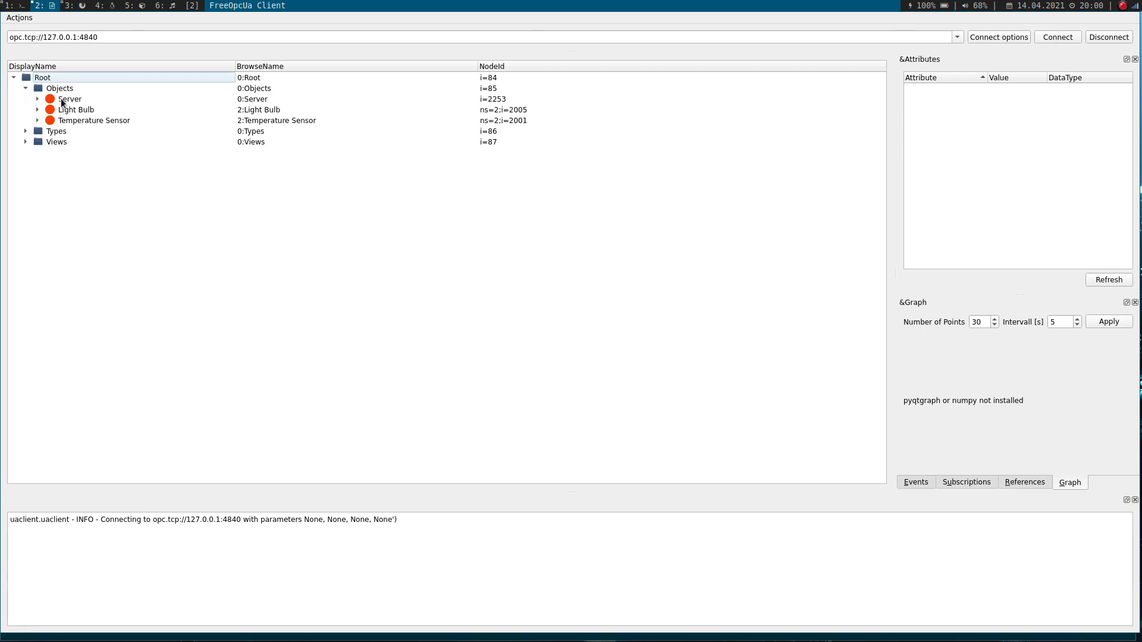
- Inspect the attributes of the Server, Light Bulb and Temperature Sensor objects, and the value of the sensor's Serial Number
left_click(56, 98)
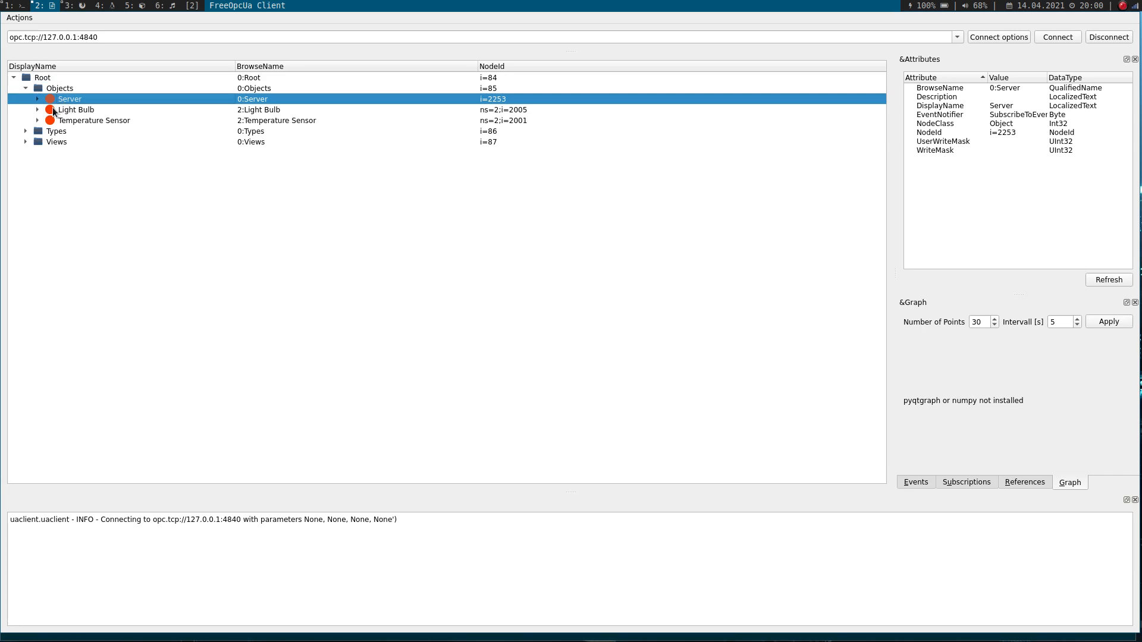
left_click(53, 110)
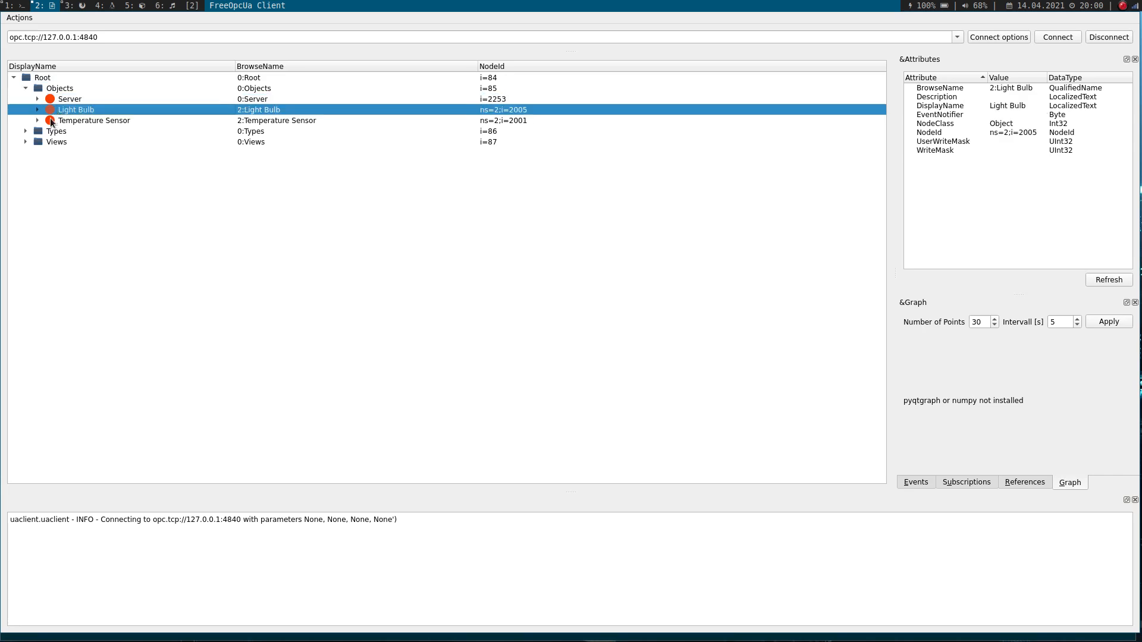
left_click(50, 118)
left_click(37, 120)
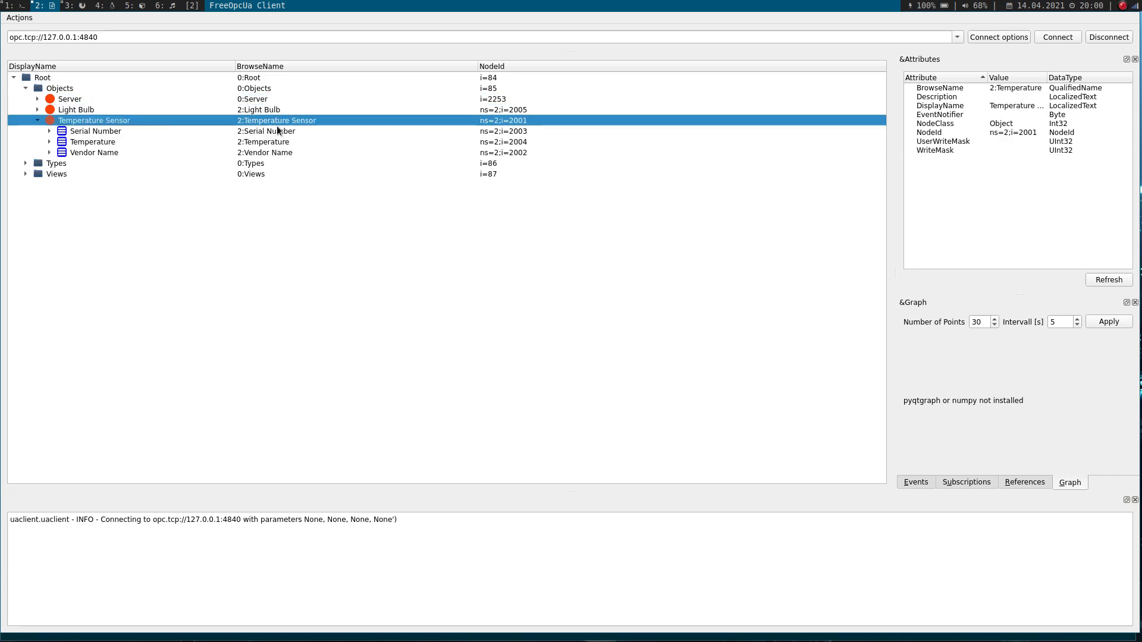
left_click(60, 130)
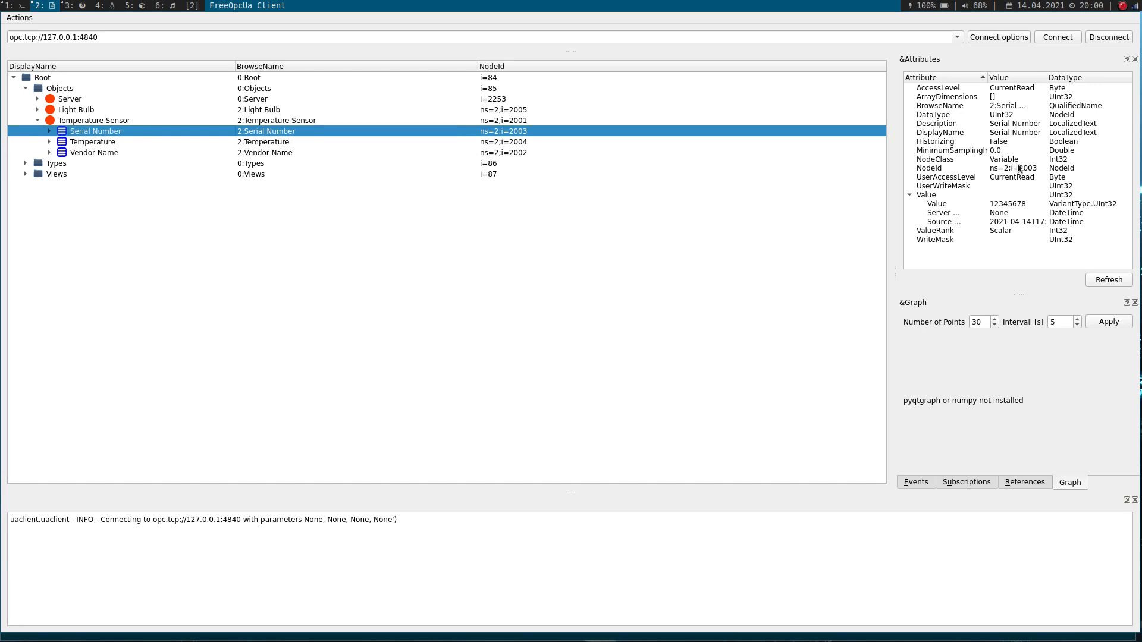
left_click(1007, 206)
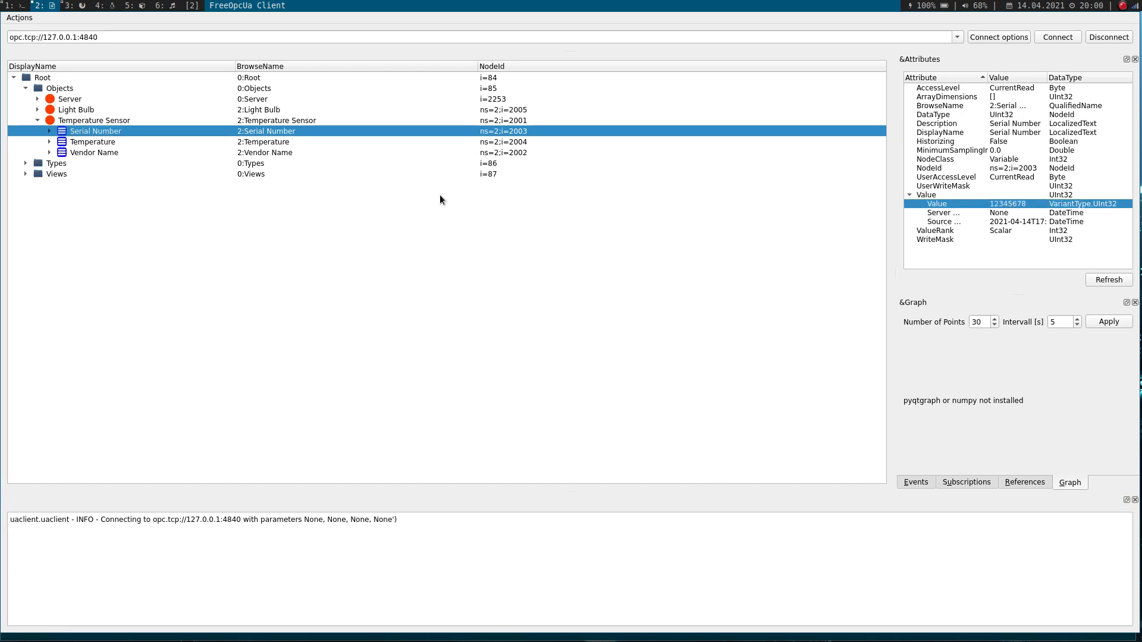
- Compare the client's object tree with the model in FreeOpcUa Modeler, and return to FreeOpcUa Client
key("super+1")
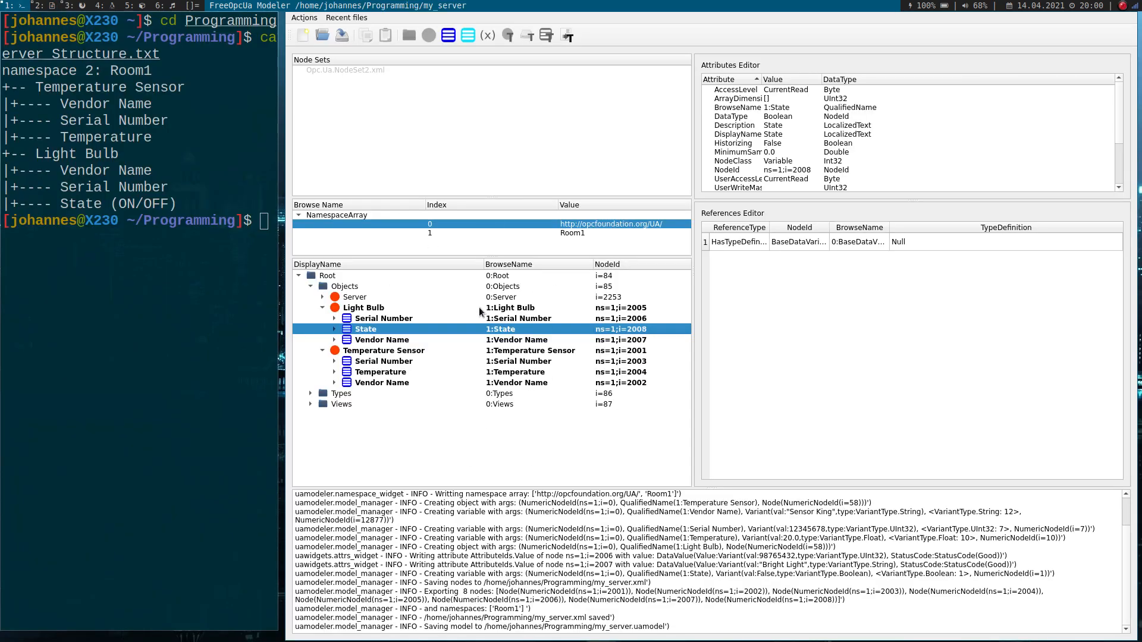
key("super+3")
key("super+2")
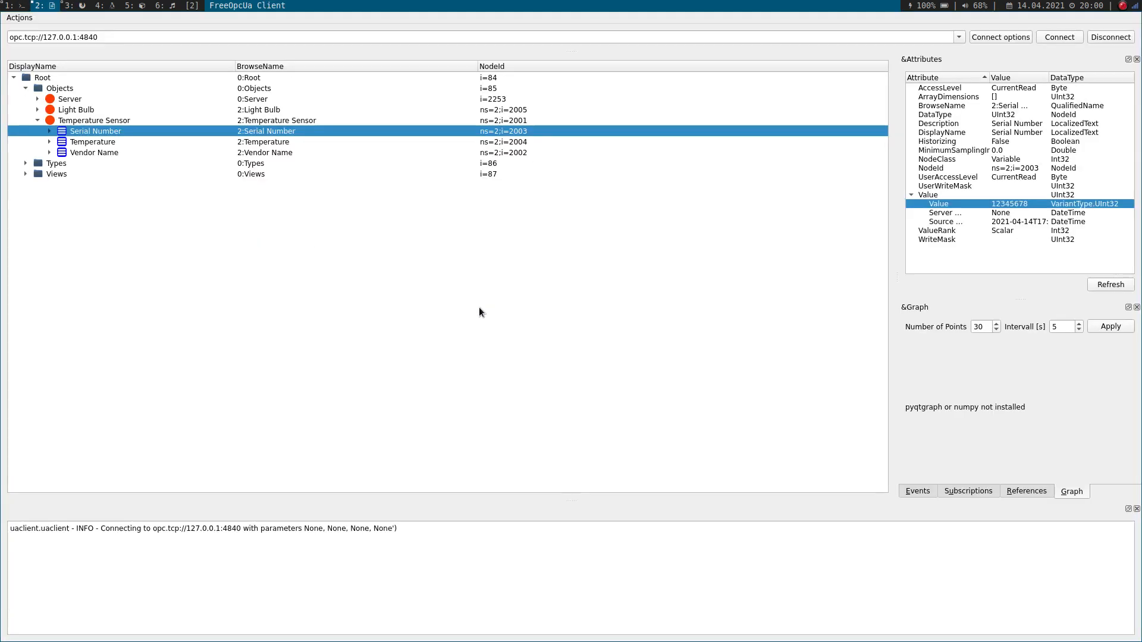